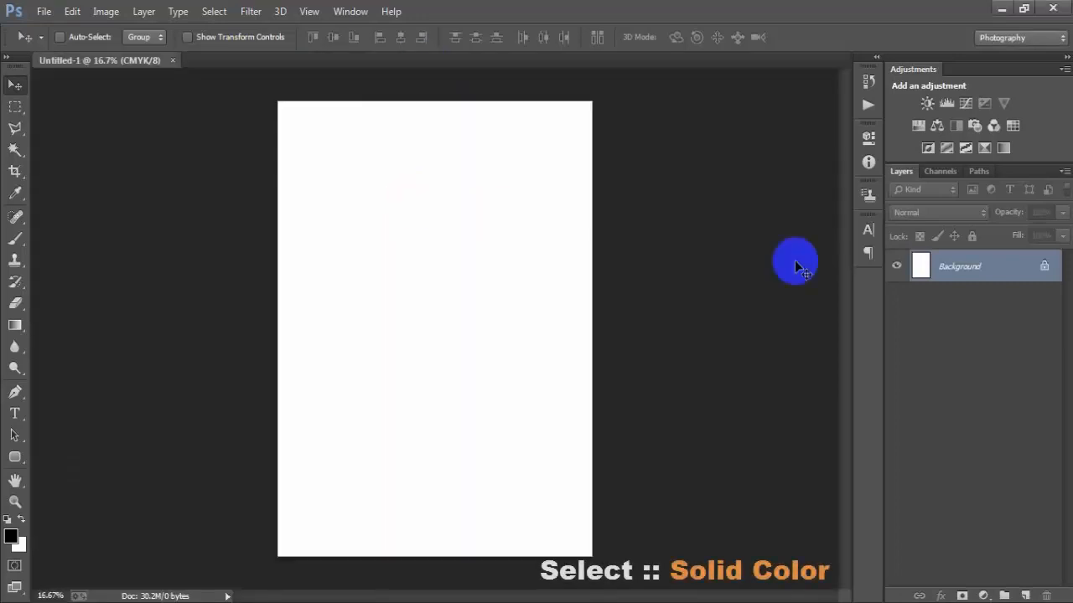
# Add a Solid Color fill layer in dark grey 525252 over the white background
pyautogui.click(983, 596)
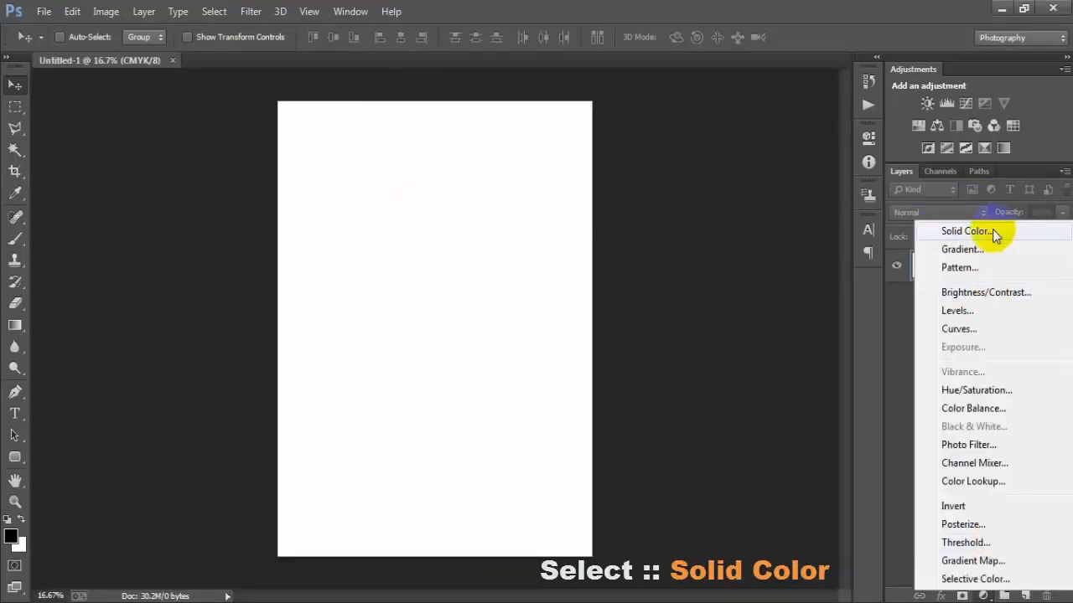
pyautogui.click(980, 232)
pyautogui.moveTo(598, 244); pyautogui.dragTo(507, 263)
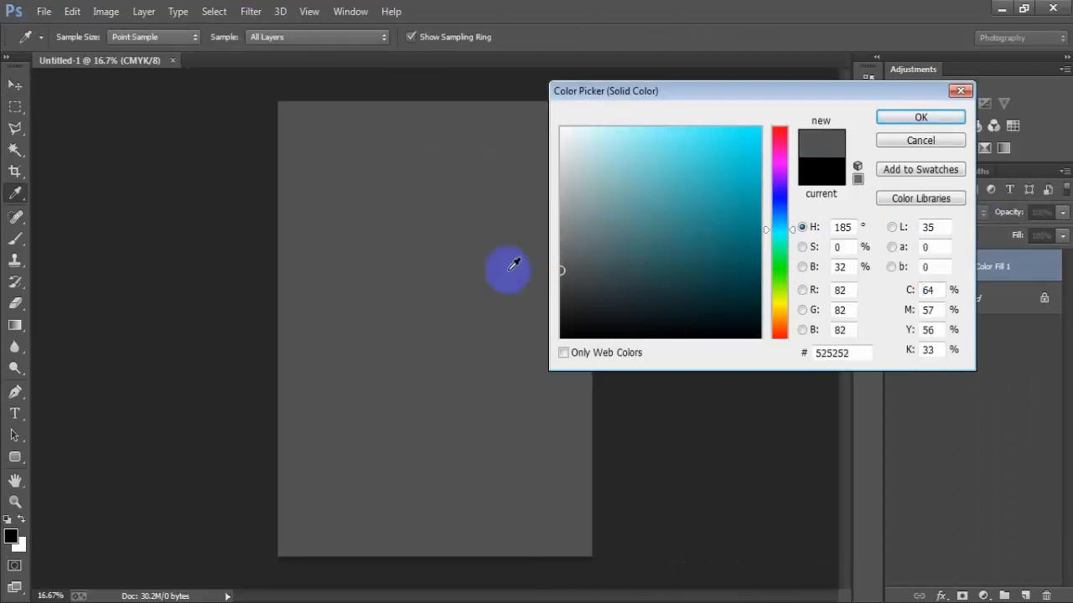
pyautogui.click(925, 128)
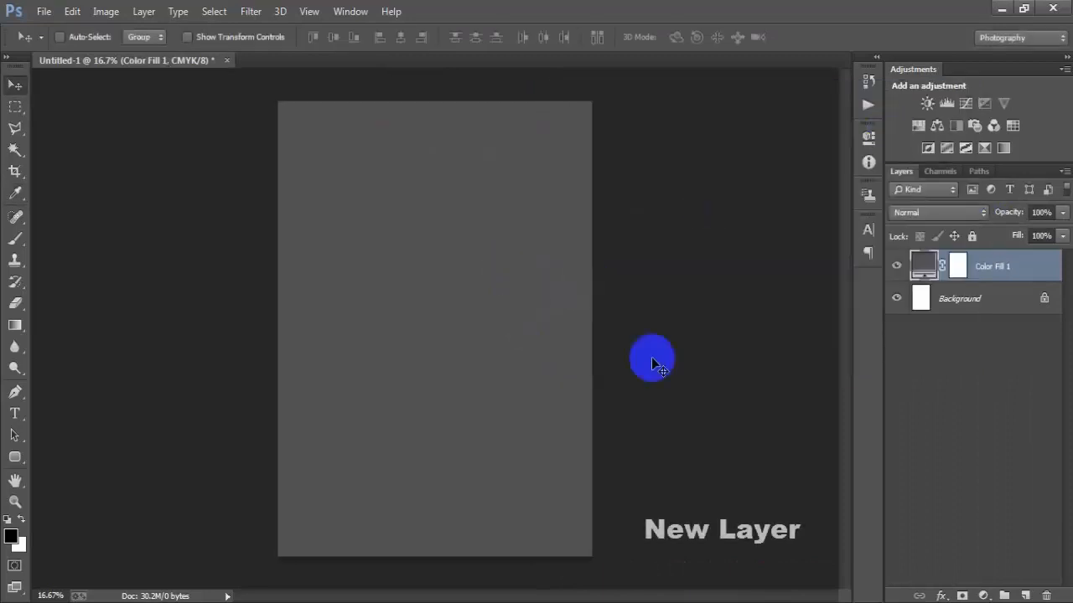
# Add the horizontal text "I AM A" on a new layer and move it near the page's upper centre
pyautogui.click(1025, 596)
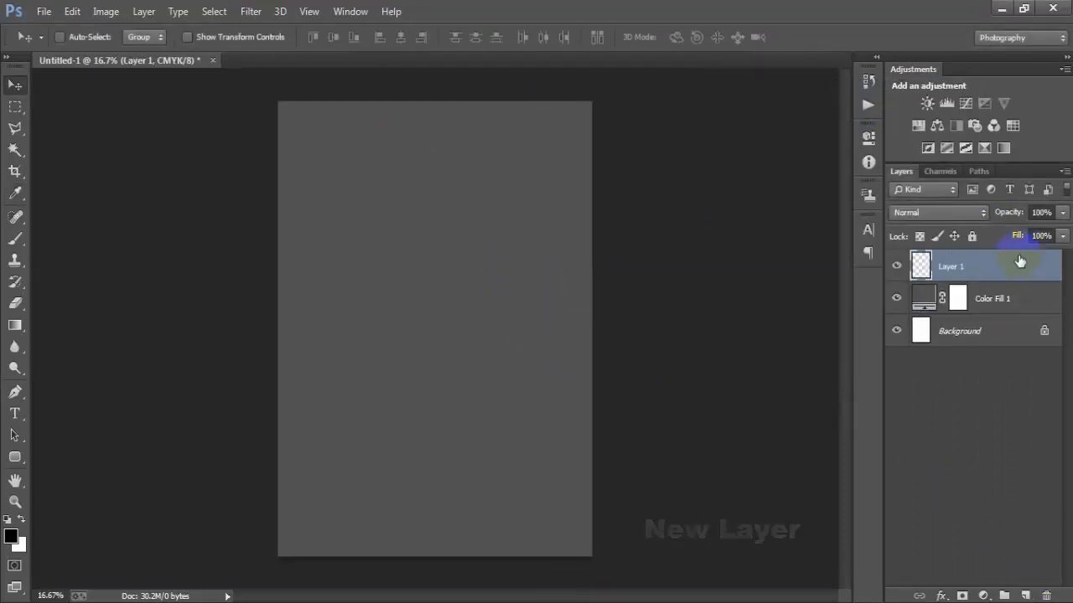
pyautogui.click(14, 413)
pyautogui.click(83, 410)
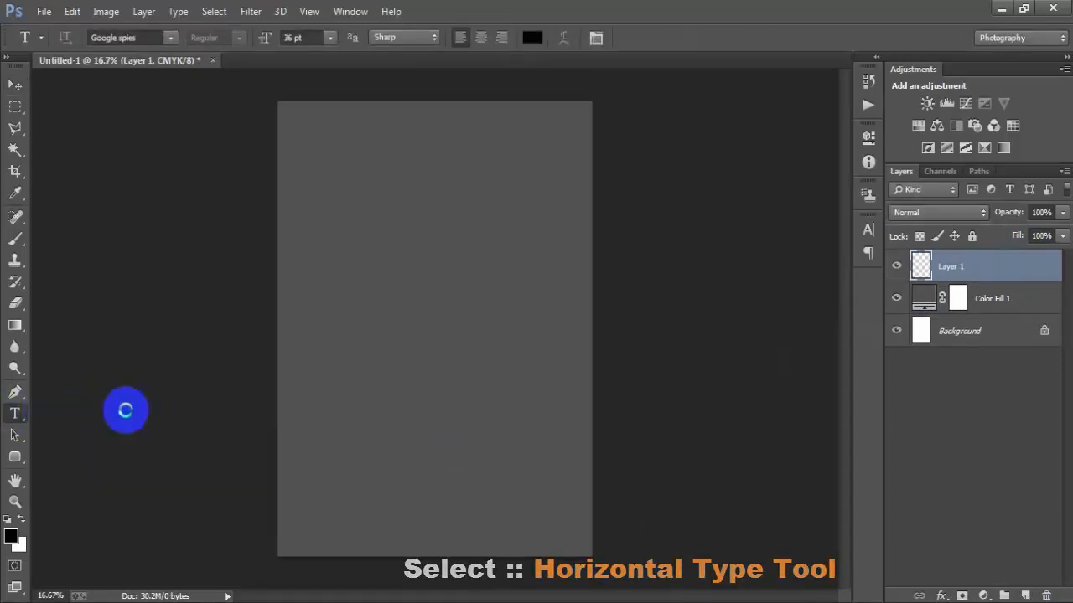
pyautogui.click(374, 201)
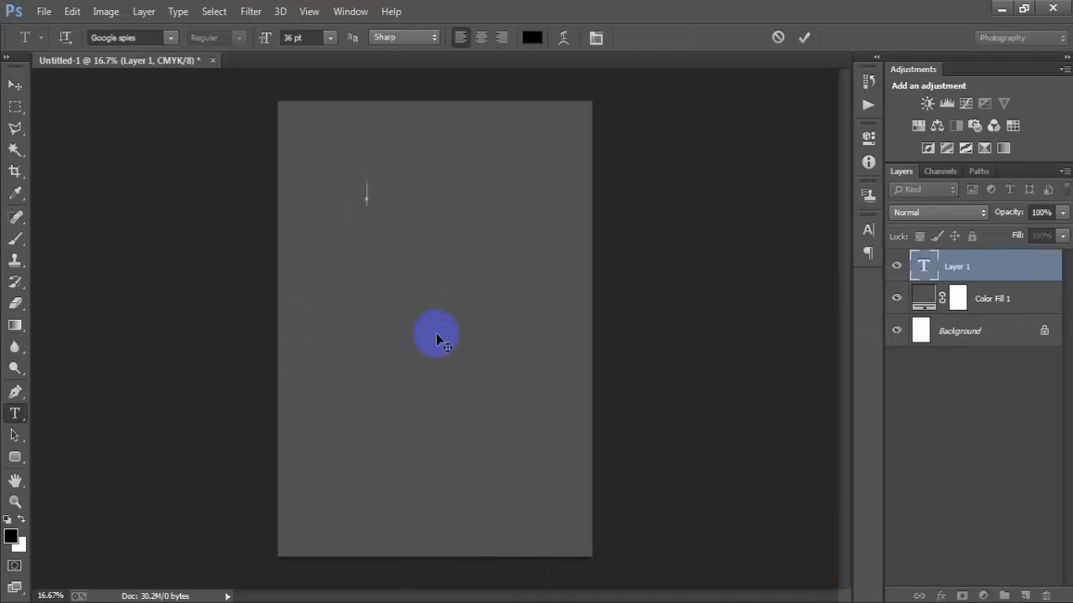
pyautogui.click(14, 85)
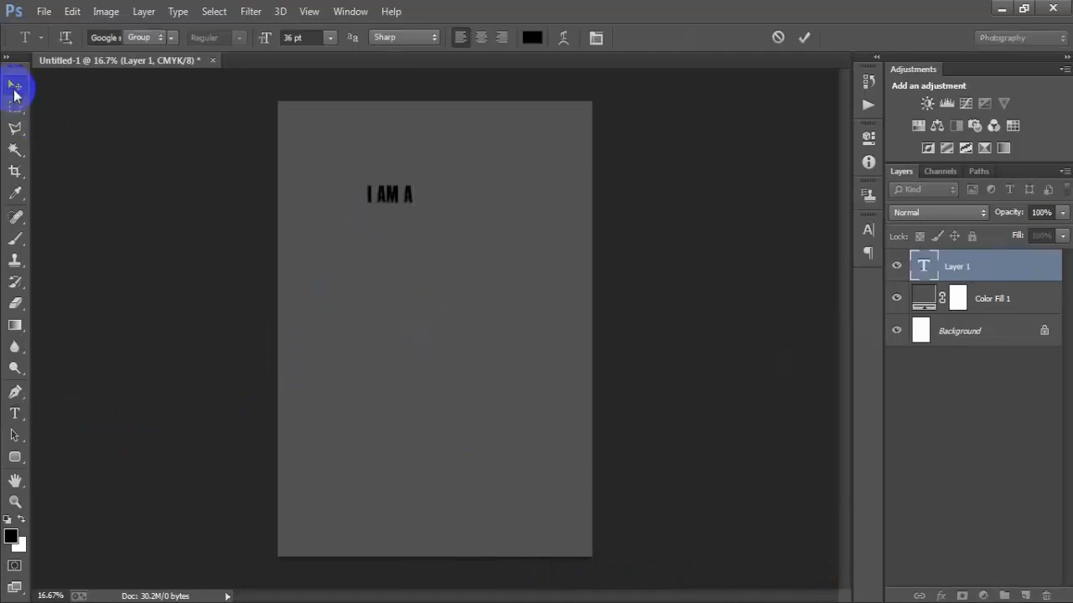
pyautogui.click(393, 201)
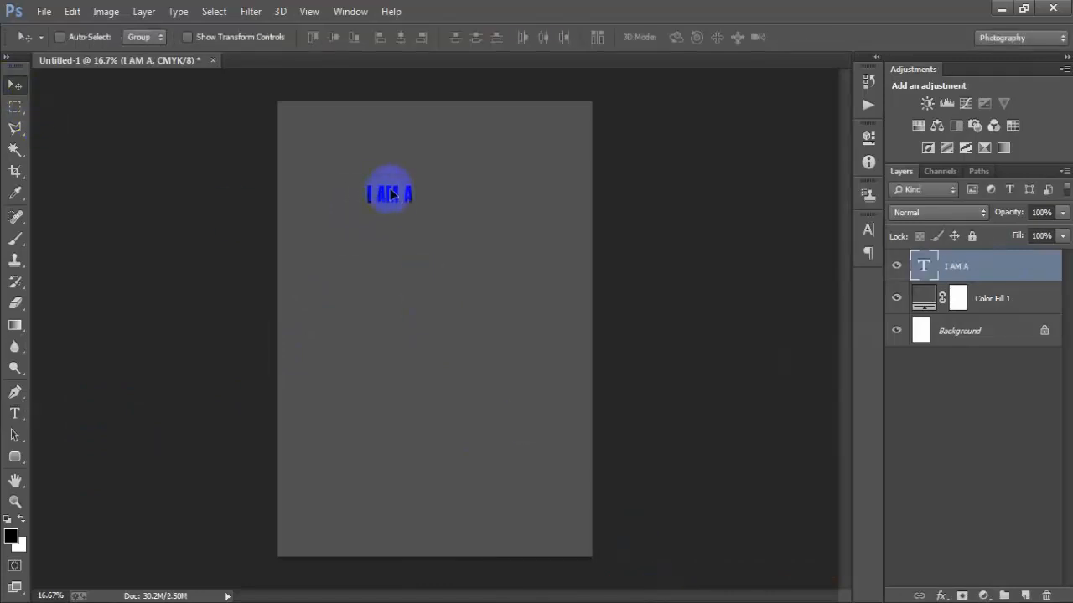
pyautogui.moveTo(392, 194); pyautogui.dragTo(428, 152)
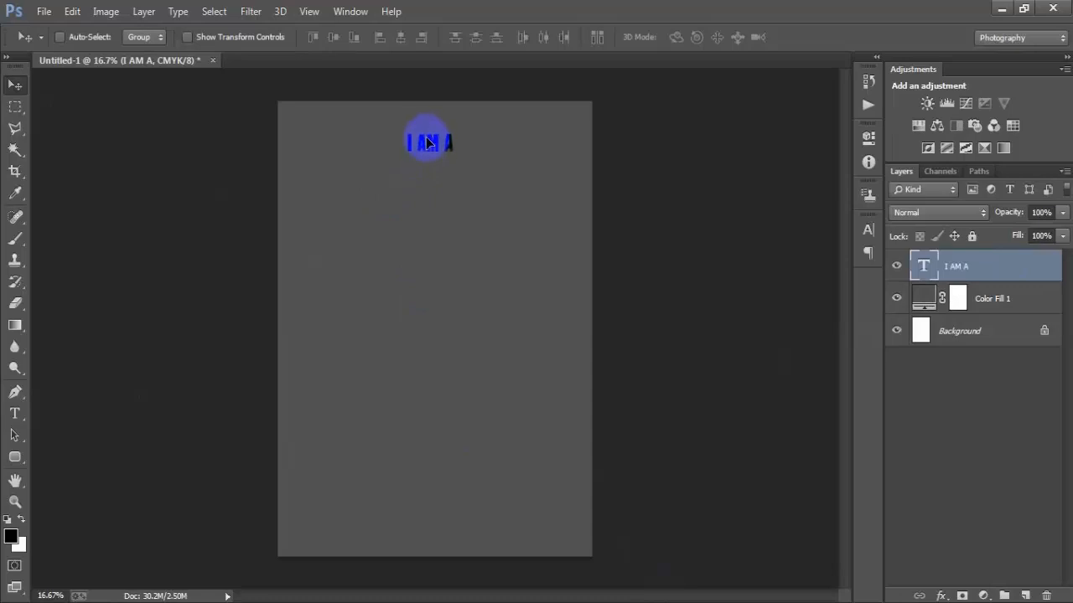
# Change the colour of the "I AM A" text to white
pyautogui.click(868, 232)
pyautogui.click(811, 322)
pyautogui.moveTo(718, 263); pyautogui.dragTo(548, 97)
pyautogui.click(891, 122)
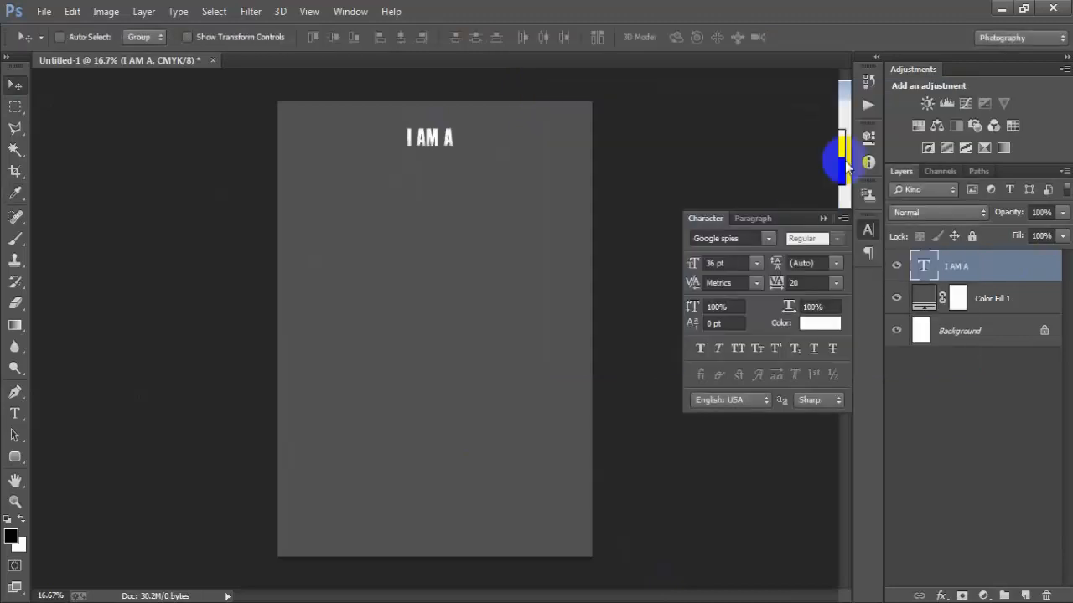
pyautogui.click(823, 222)
# Scale the "I AM A" text proportionally to about 125% around its centre
pyautogui.hotkey('ctrl', 't')
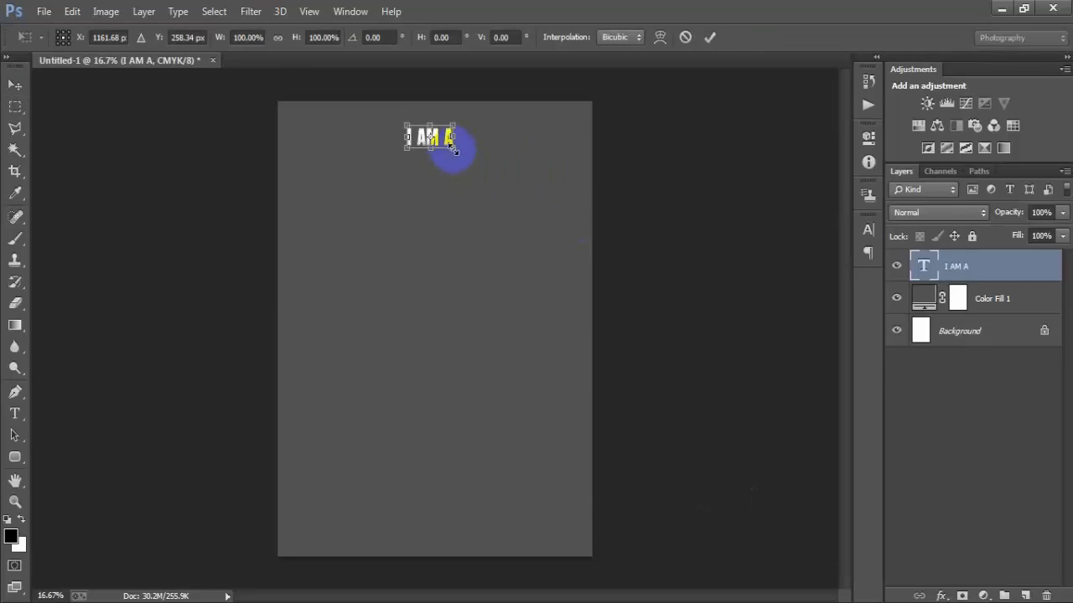
pyautogui.moveTo(459, 149); pyautogui.dragTo(461, 152)
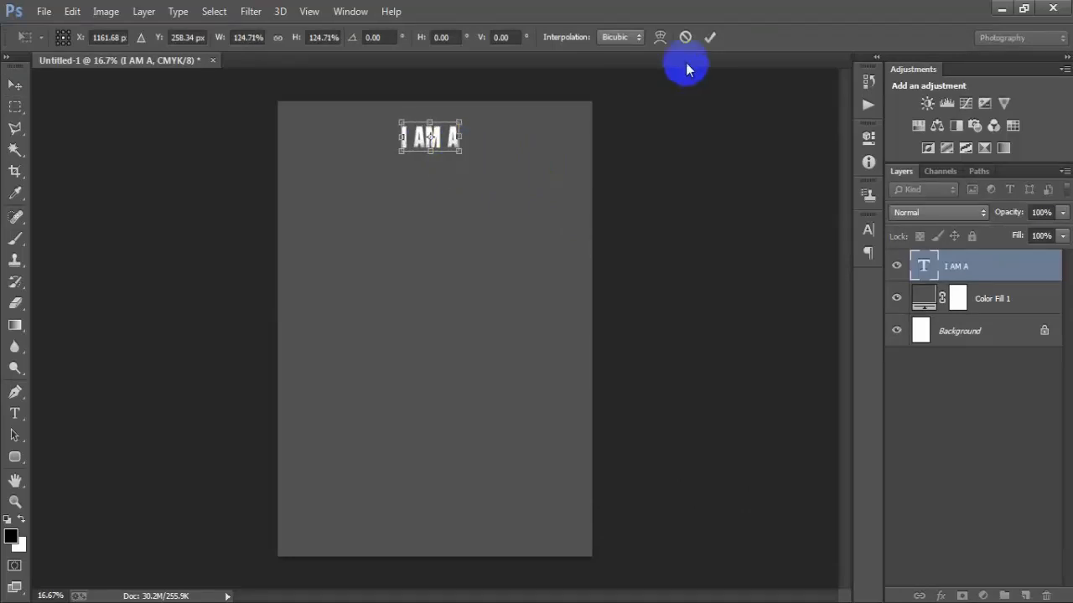
pyautogui.click(709, 37)
# Centre the "I AM A" text horizontally on the Background layer and nudge it slightly up
pyautogui.keyDown('ctrl'); pyautogui.click(962, 331); pyautogui.keyUp('ctrl')
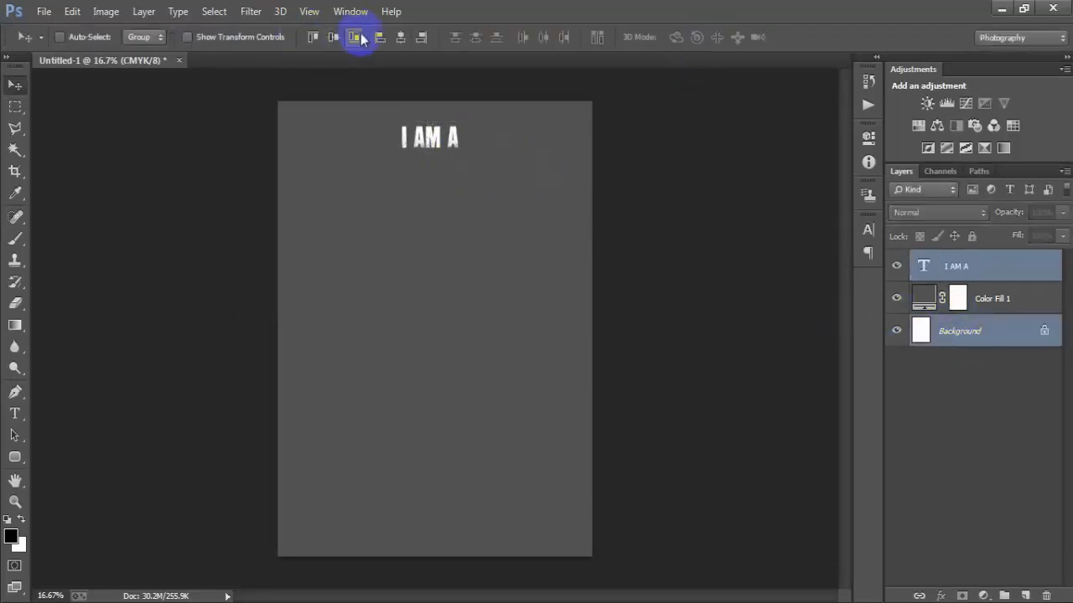
pyautogui.click(401, 37)
pyautogui.click(960, 275)
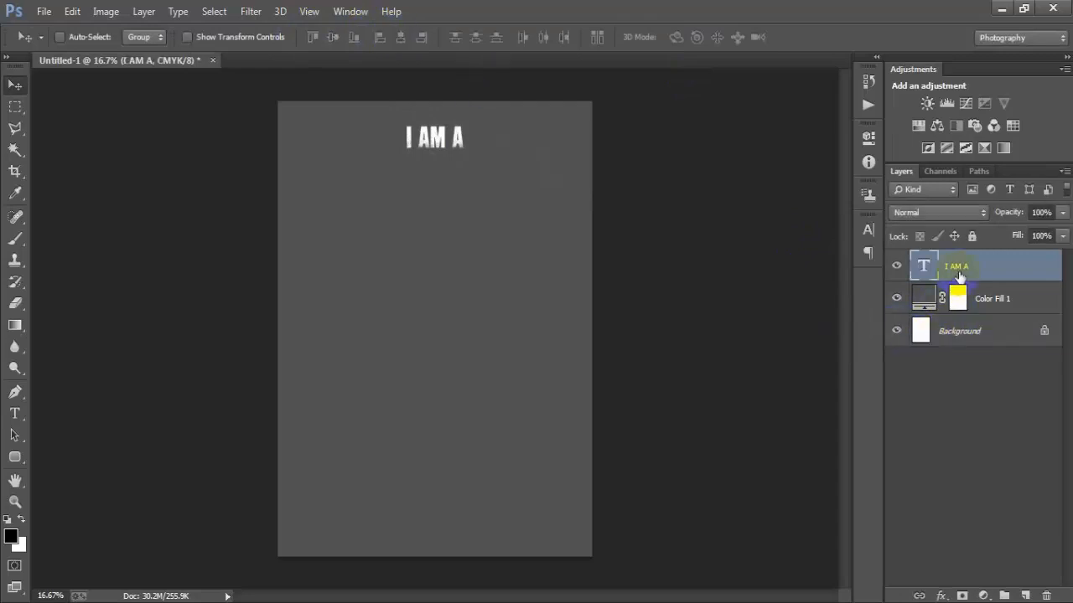
pyautogui.hotkey('shift', 'Up')
pyautogui.hotkey('shift', 'Up')
pyautogui.hotkey('shift', 'Up')
pyautogui.hotkey('shift', 'Up')
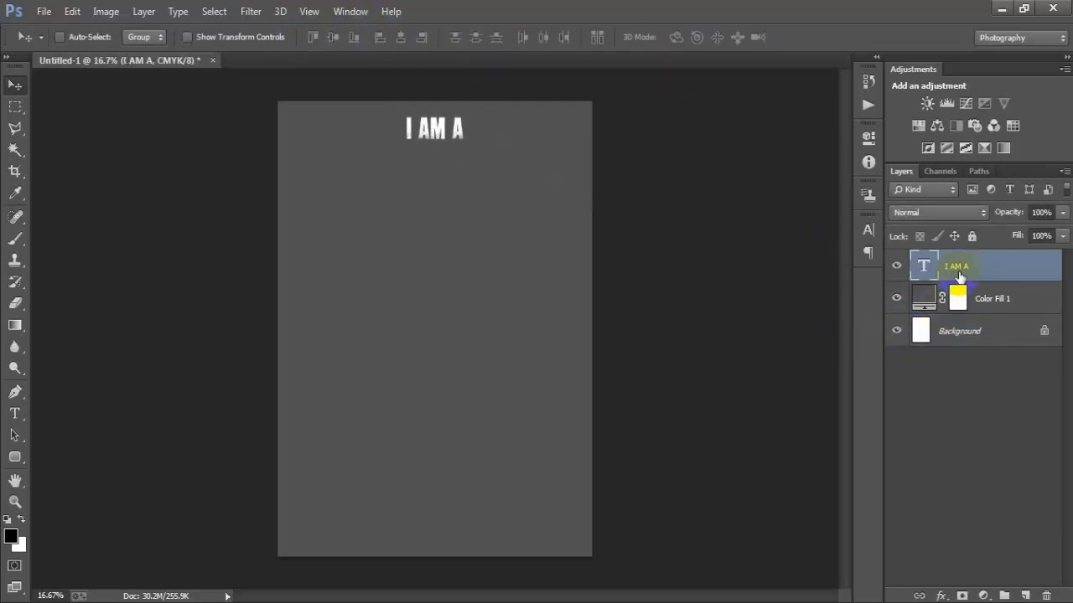
pyautogui.click(44, 10)
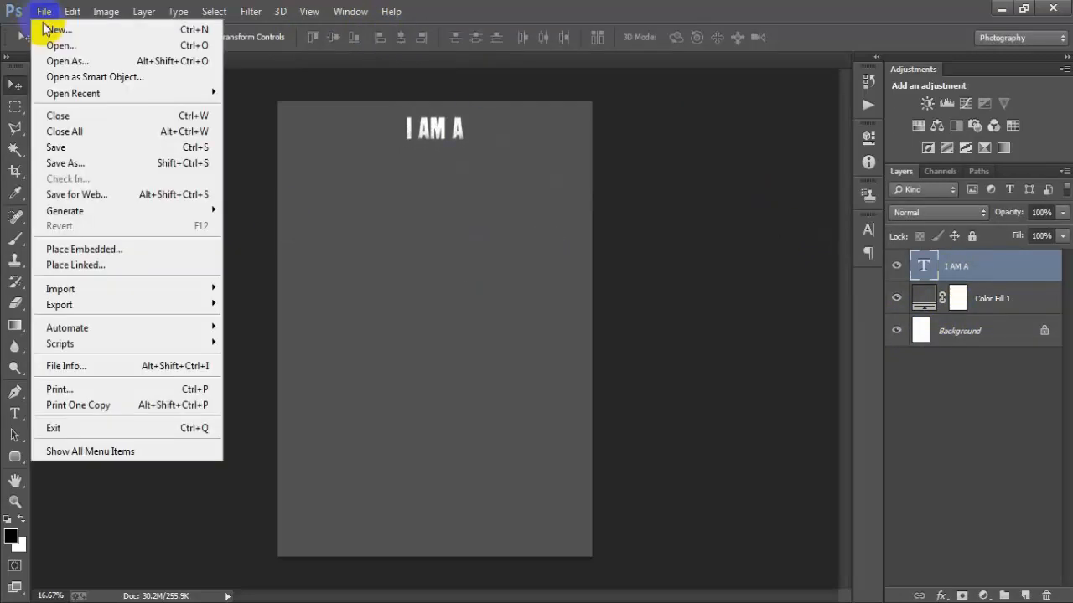
pyautogui.click(99, 267)
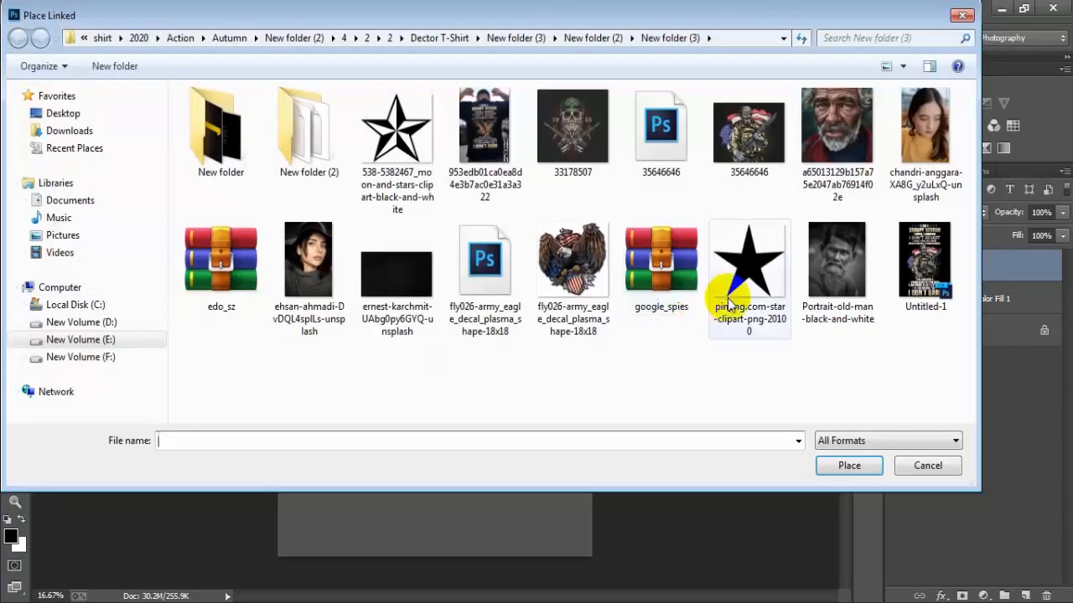
pyautogui.click(396, 142)
pyautogui.click(846, 465)
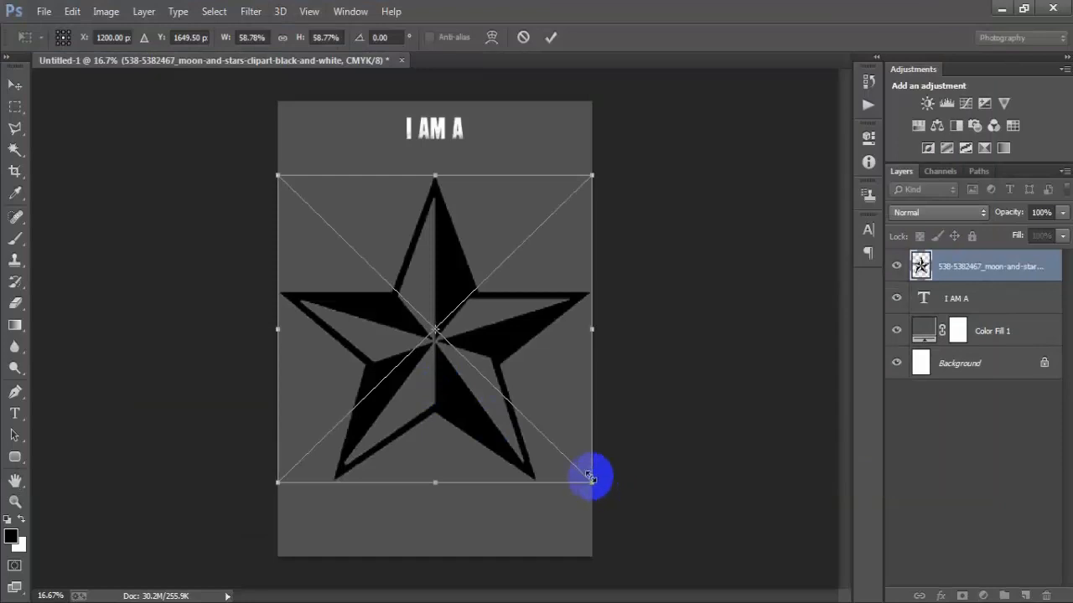
pyautogui.moveTo(587, 477); pyautogui.dragTo(540, 432)
pyautogui.click(550, 37)
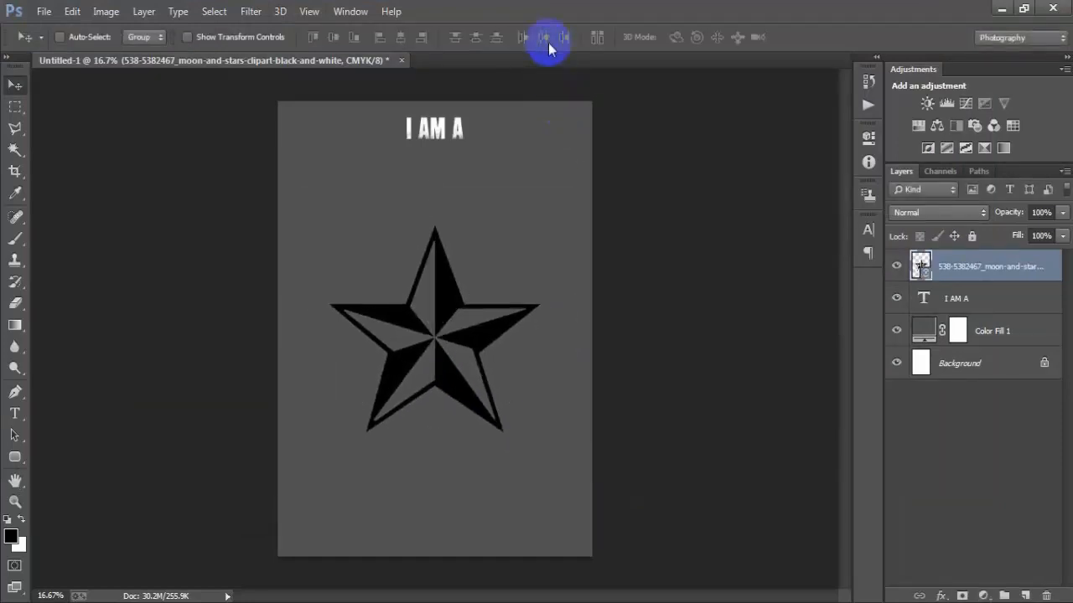
# Rasterize the star layer and apply a Color Overlay with colour 847667 at 100% opacity
pyautogui.rightClick(1045, 268)
pyautogui.click(781, 314)
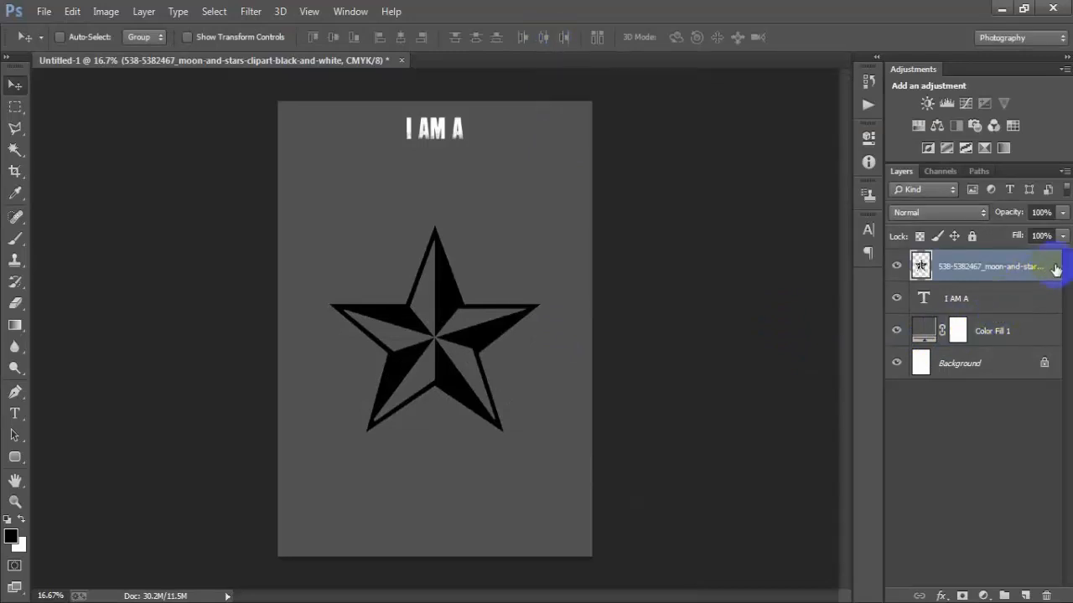
pyautogui.doubleClick(1052, 268)
pyautogui.click(498, 278)
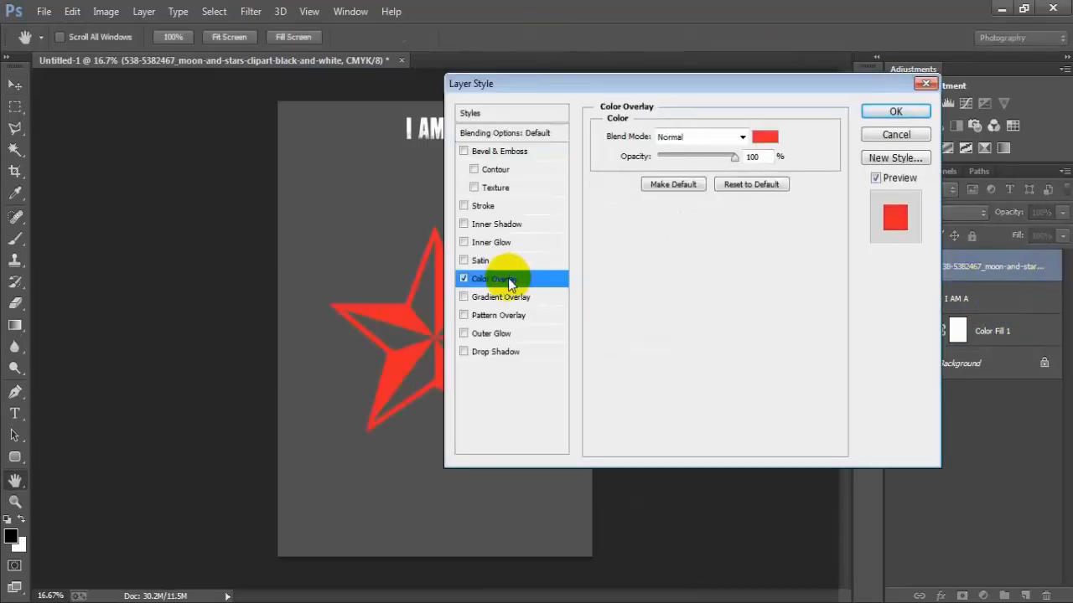
pyautogui.click(756, 139)
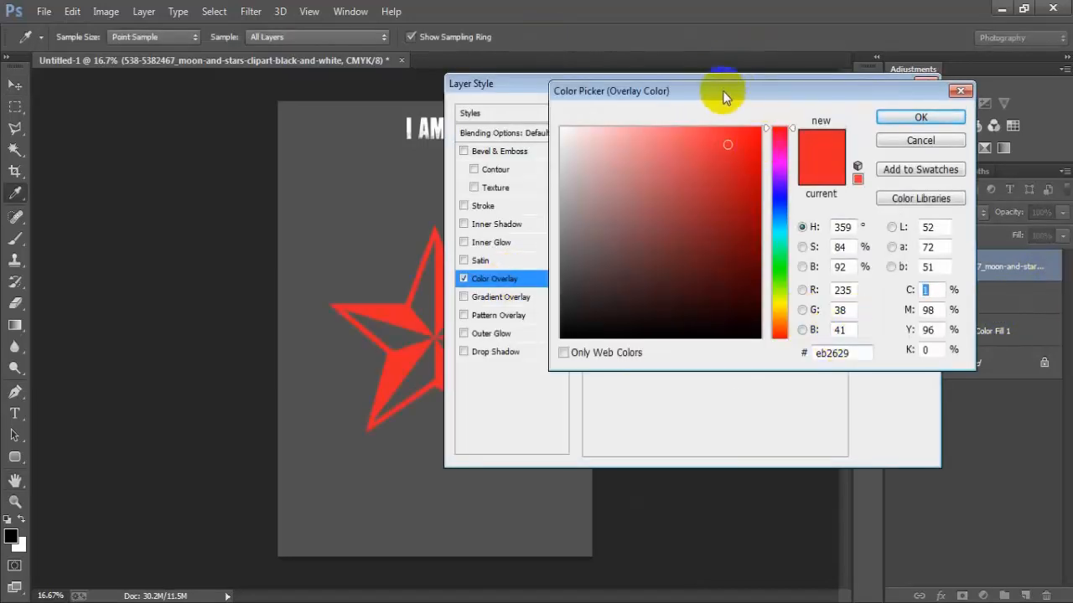
pyautogui.moveTo(718, 91); pyautogui.dragTo(586, 92)
pyautogui.moveTo(710, 346); pyautogui.dragTo(576, 355)
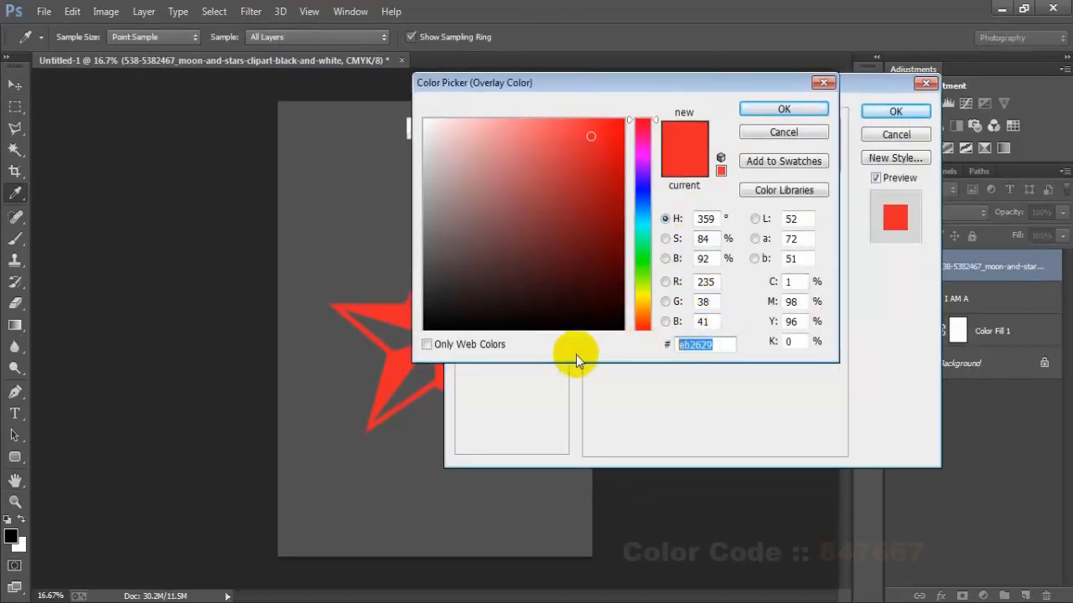
pyautogui.write('84')
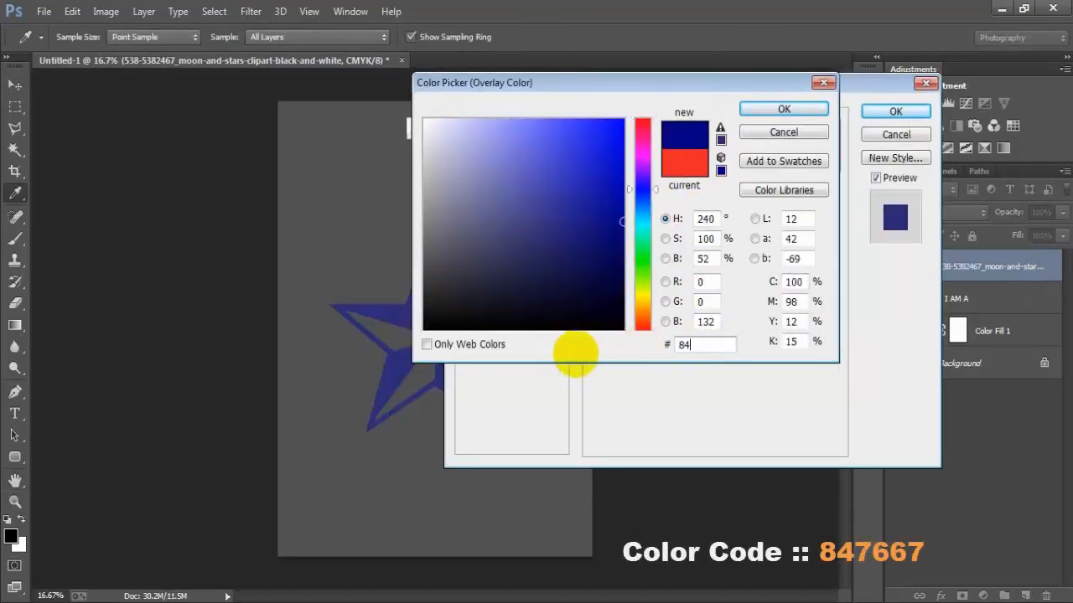
pyautogui.write('7667')
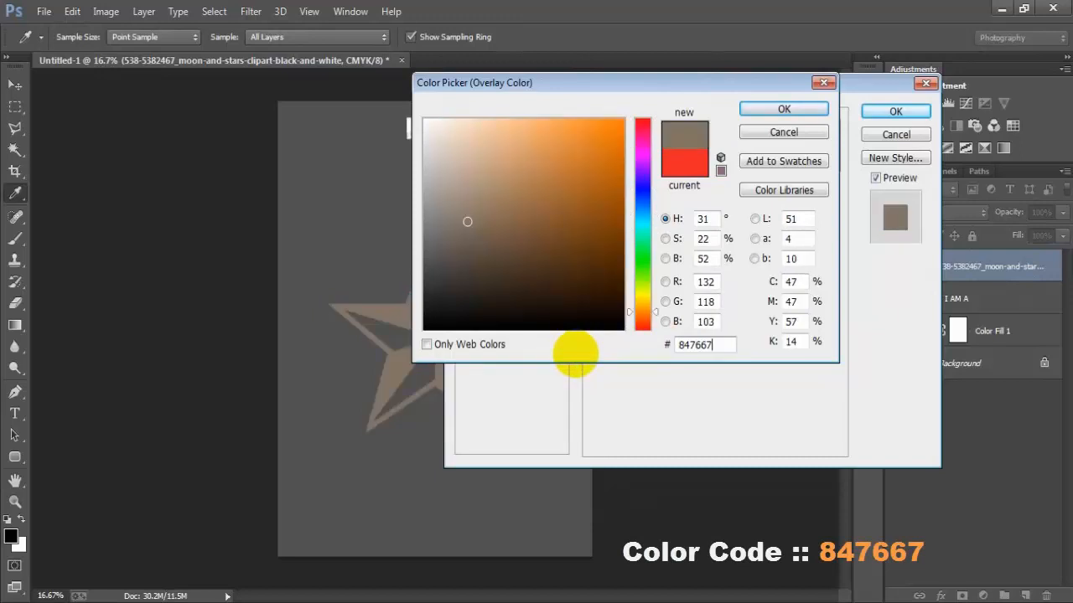
pyautogui.moveTo(719, 345); pyautogui.dragTo(653, 349)
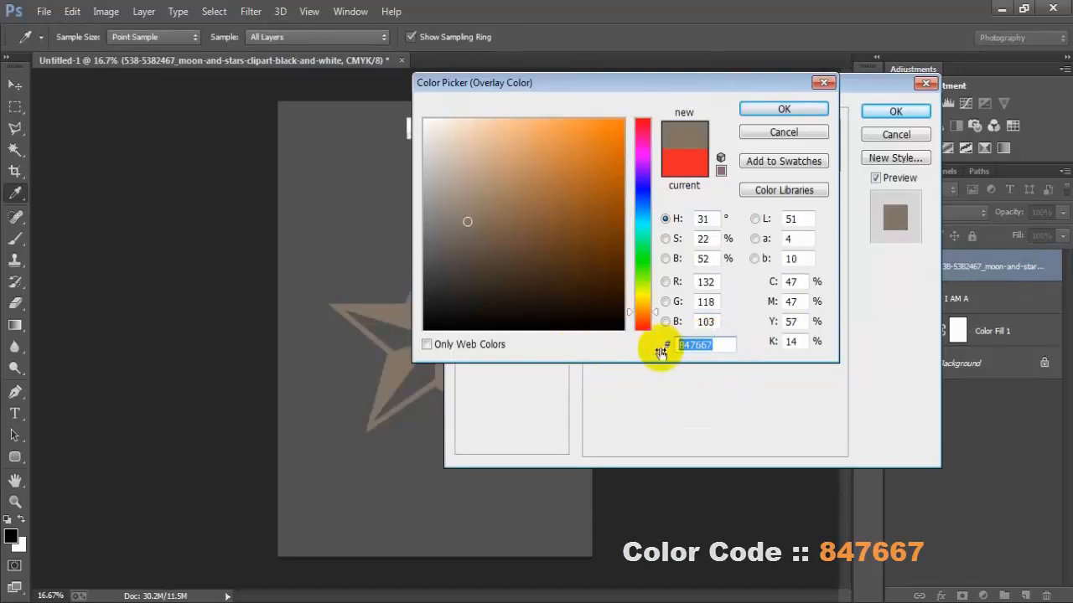
pyautogui.click(783, 109)
pyautogui.click(895, 111)
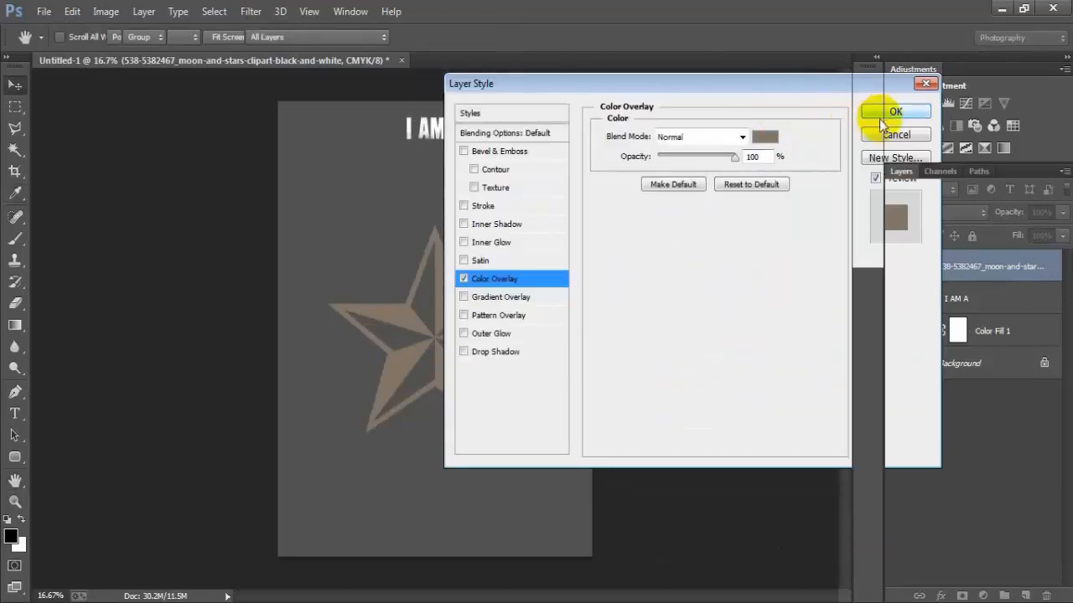
# Move the star left of the page centre and scale it down to about 12.8%
pyautogui.click(1058, 263)
pyautogui.hotkey('ctrl', 't')
pyautogui.moveTo(472, 404); pyautogui.dragTo(419, 376)
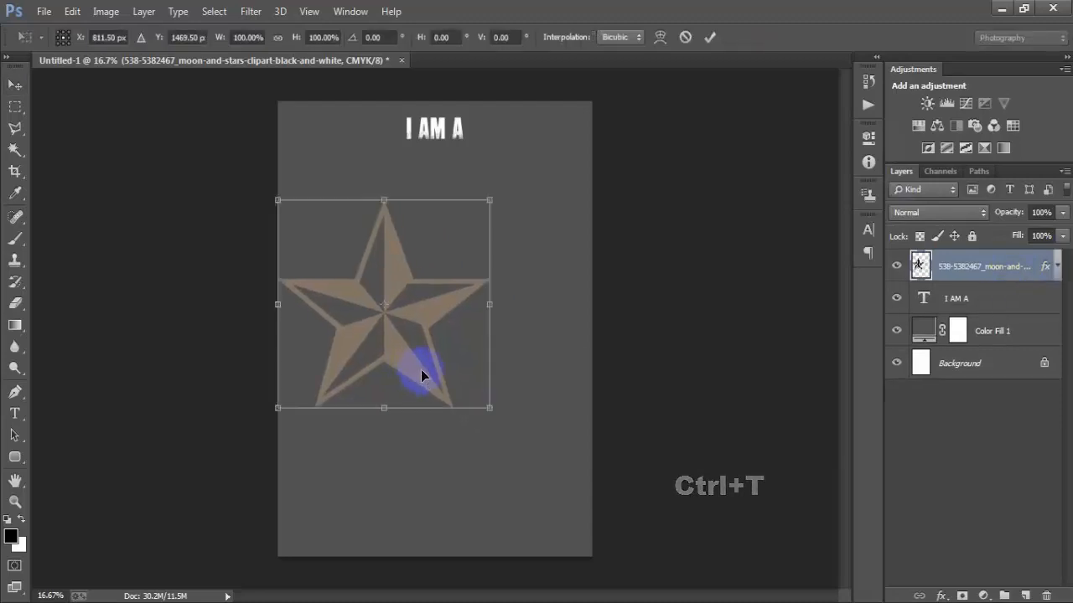
pyautogui.moveTo(487, 410); pyautogui.dragTo(392, 332)
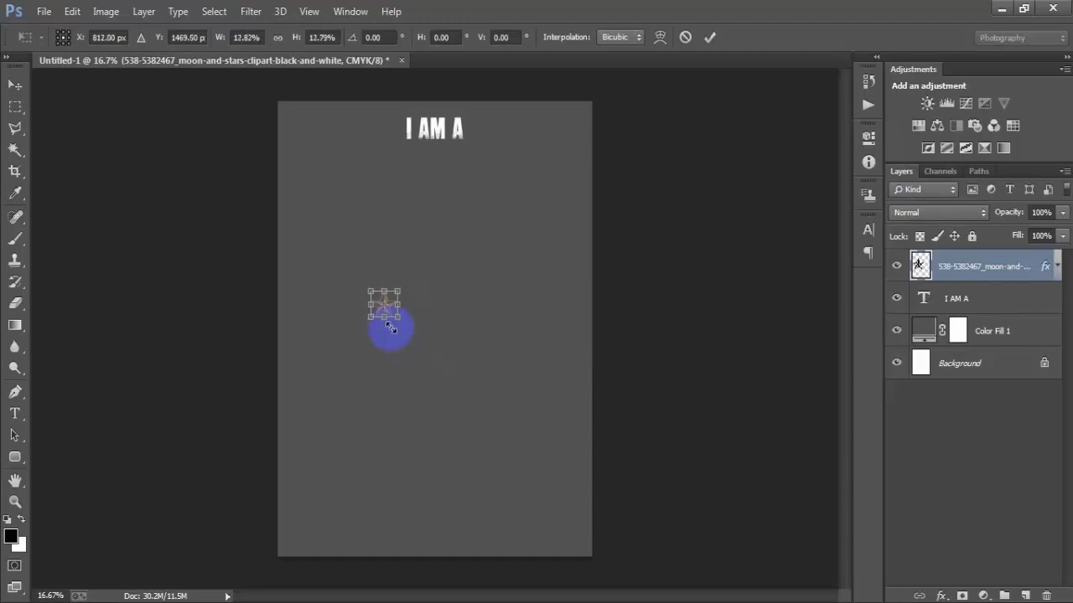
pyautogui.click(709, 36)
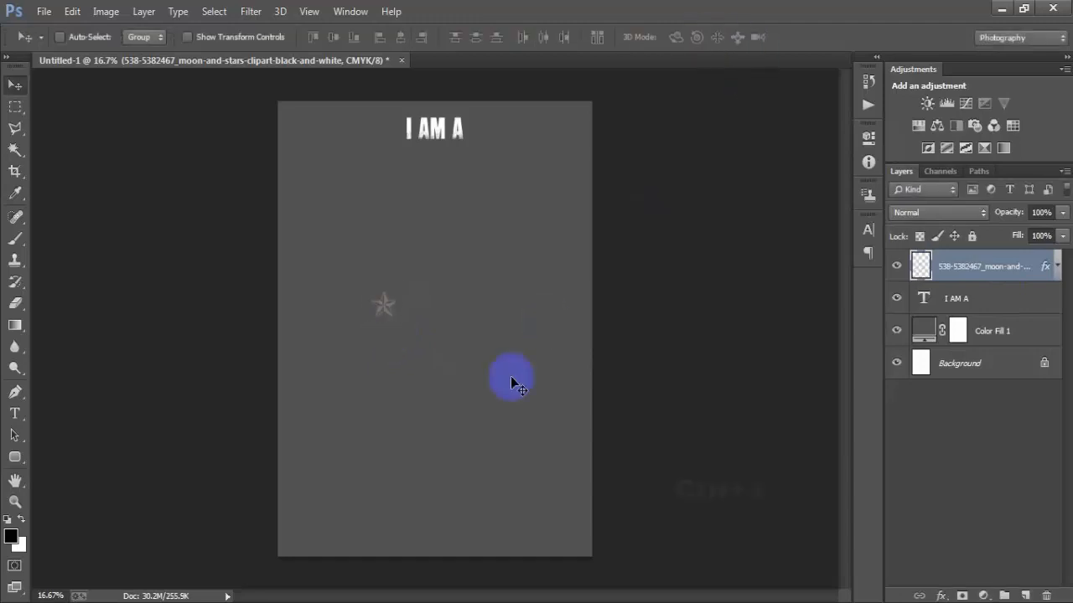
# Duplicate the small star and shift the copy right so it sits beside the original with a small gap
pyautogui.hotkey('ctrl', 'j')
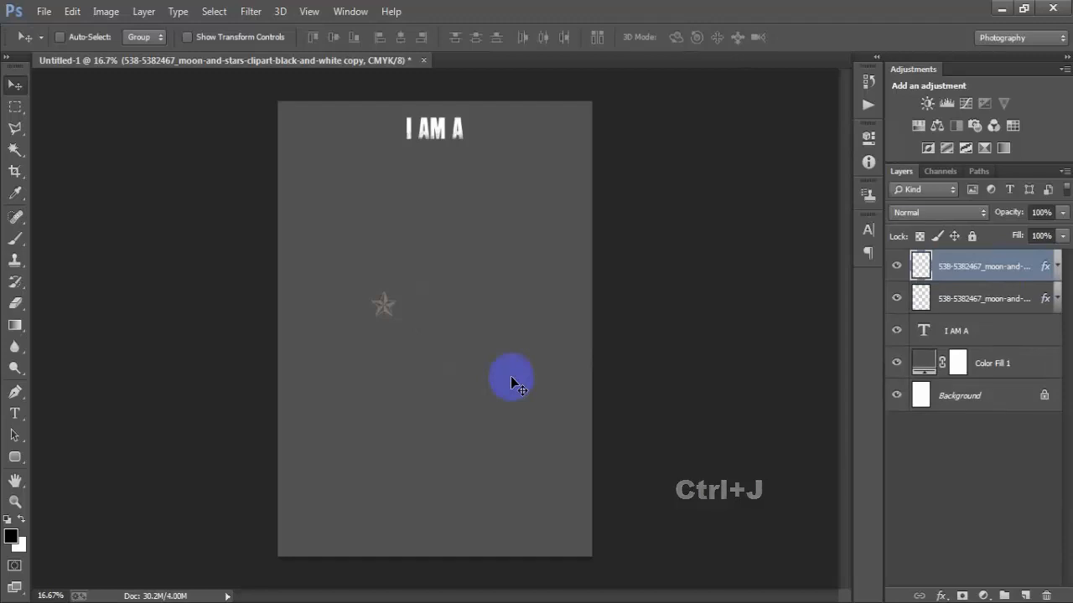
pyautogui.hotkey('shift', 'Right')
pyautogui.hotkey('shift', 'Right')
pyautogui.hotkey('shift', 'Right')
pyautogui.hotkey('shift', 'Right')
pyautogui.hotkey('shift', 'Right')
pyautogui.hotkey('shift', 'Right')
pyautogui.hotkey('shift', 'Right')
pyautogui.hotkey('shift', 'Right')
pyautogui.hotkey('shift', 'Right')
pyautogui.hotkey('shift', 'Right')
pyautogui.hotkey('shift', 'Right')
pyautogui.hotkey('shift', 'Right')
pyautogui.hotkey('shift', 'Right')
pyautogui.hotkey('shift', 'Right')
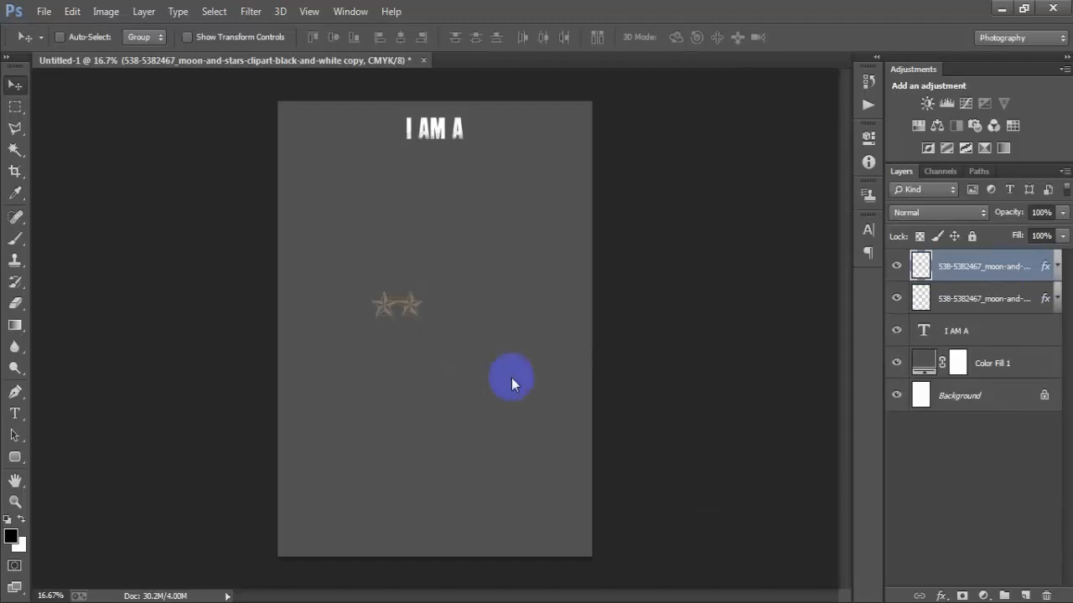
pyautogui.hotkey('shift', 'Right')
pyautogui.hotkey('shift', 'Right')
pyautogui.hotkey('shift', 'Right')
# Duplicate the second star to form an evenly spaced row of three, and merge the three star layers into one
pyautogui.hotkey('ctrl', 'j')
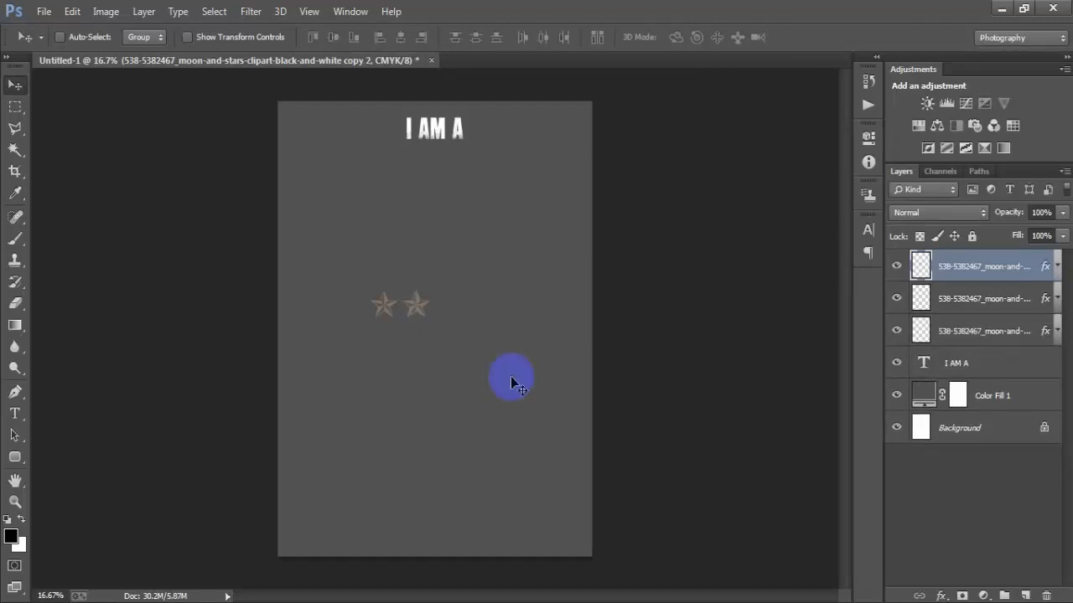
pyautogui.hotkey('shift', 'Right')
pyautogui.hotkey('shift', 'Right')
pyautogui.hotkey('shift', 'Right')
pyautogui.hotkey('shift', 'Right')
pyautogui.hotkey('shift', 'Right')
pyautogui.keyDown('shift'); pyautogui.click(1016, 333); pyautogui.keyUp('shift')
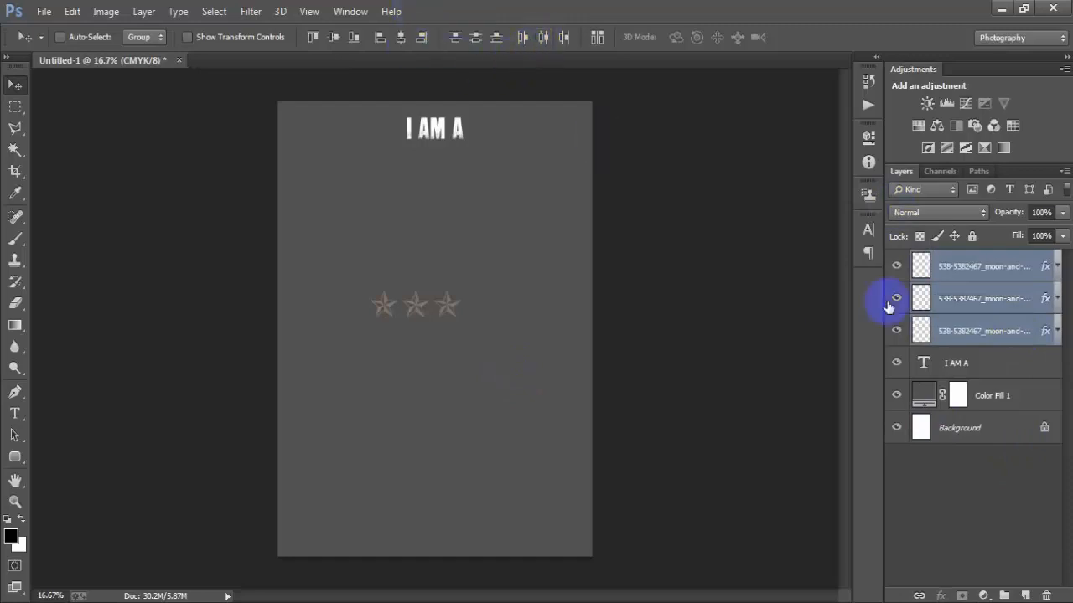
pyautogui.hotkey('ctrl', 'e')
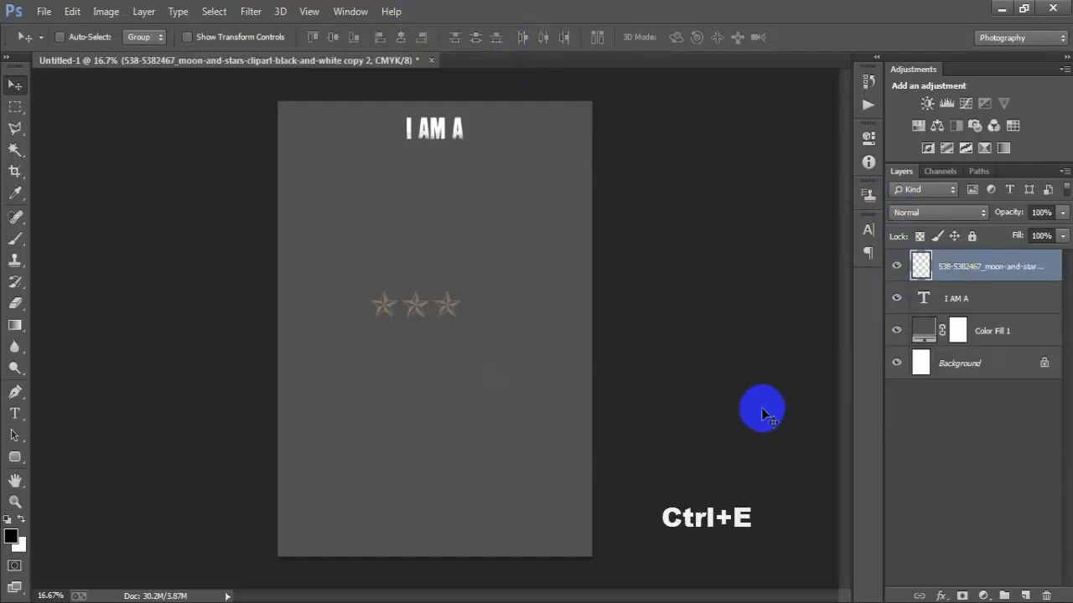
# Move the three-star row directly right of the "I AM A" text and scale it down slightly
pyautogui.moveTo(445, 307); pyautogui.dragTo(535, 131)
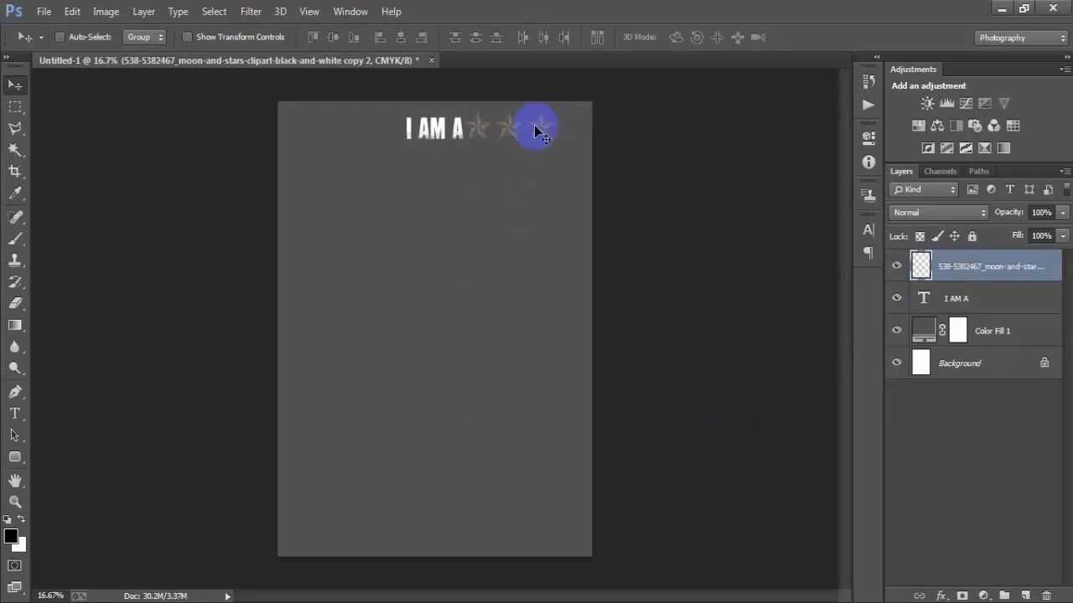
pyautogui.hotkey('ctrl', 't')
pyautogui.moveTo(561, 143); pyautogui.dragTo(552, 140)
pyautogui.click(709, 37)
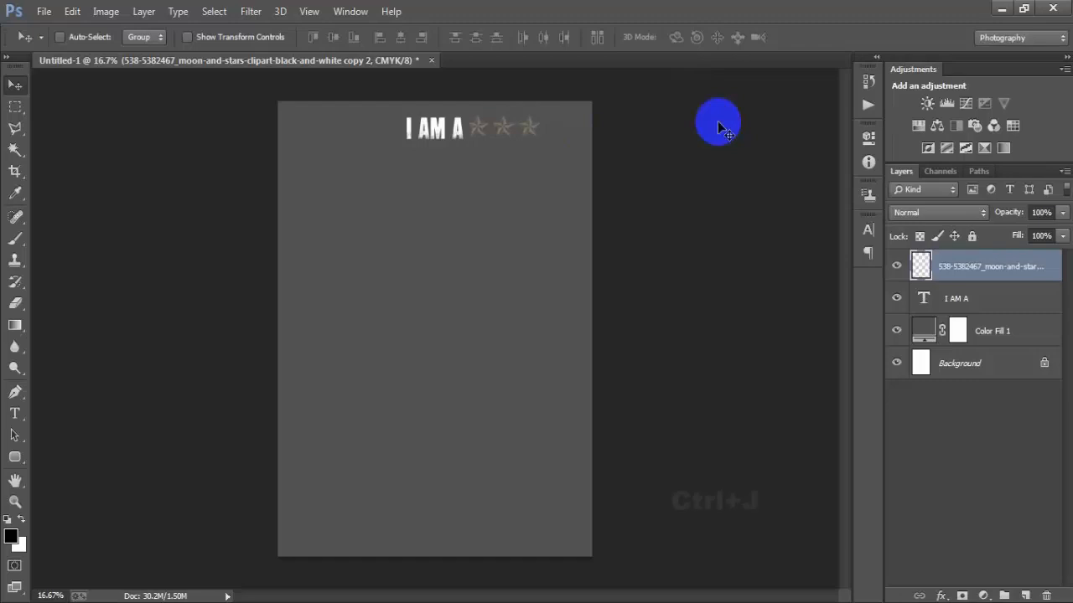
# Duplicate the star row and place the copy close to the left side of the "I AM A" text
pyautogui.hotkey('ctrl', 'j')
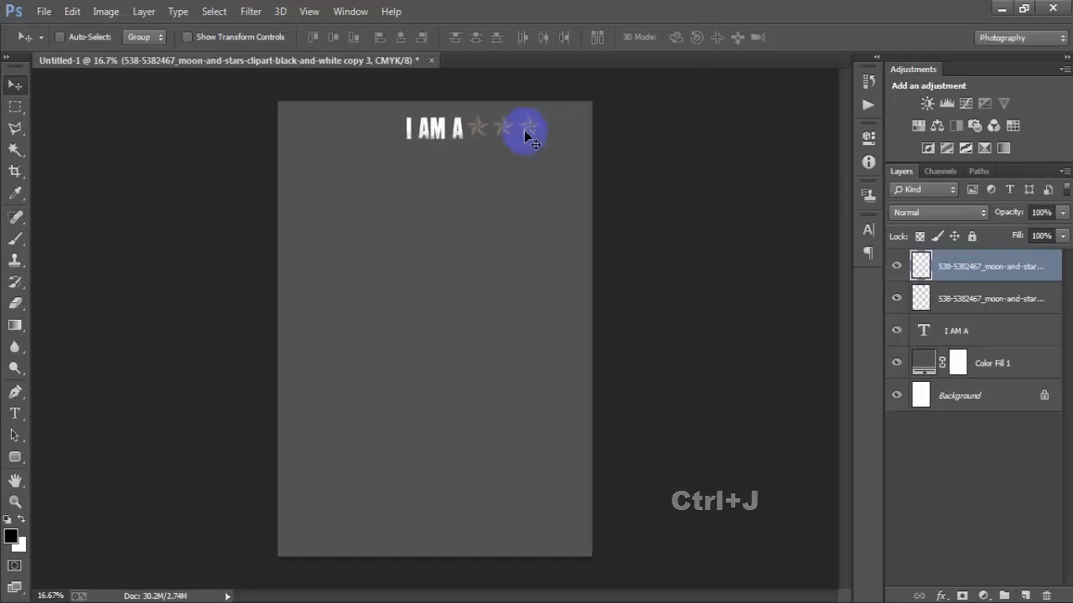
pyautogui.moveTo(525, 131); pyautogui.dragTo(379, 124)
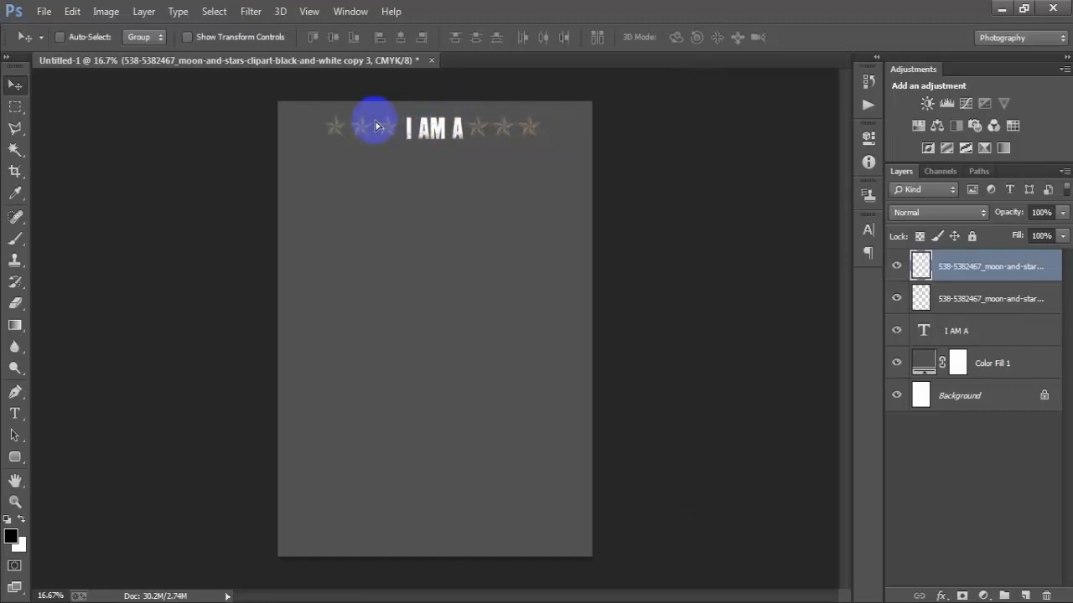
pyautogui.hotkey('shift', 'Right')
pyautogui.hotkey('shift', 'Right')
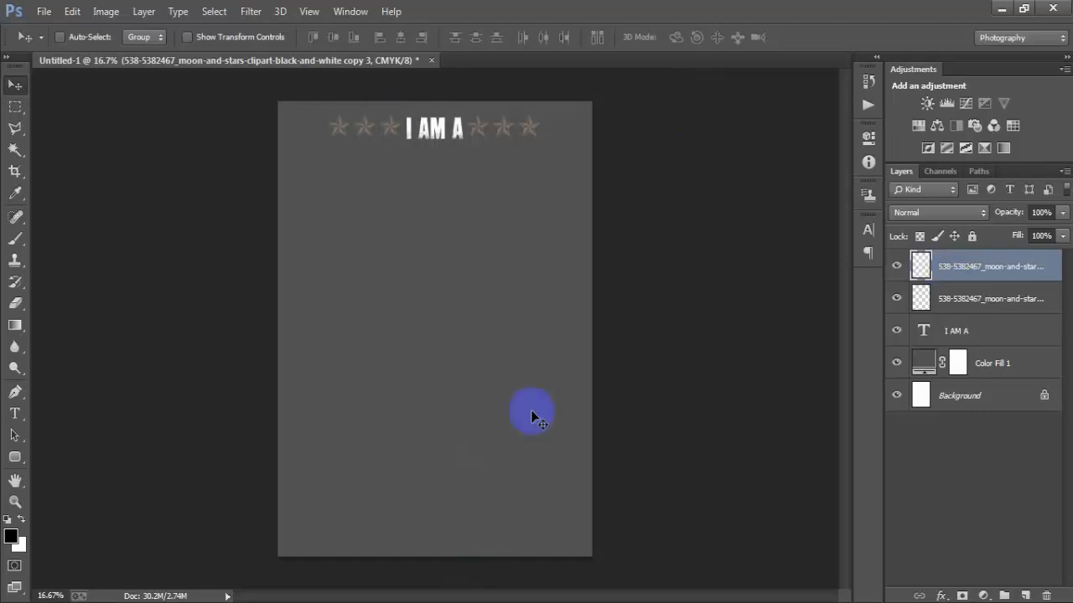
# Distribute the two star rows and the "I AM A" text evenly across their horizontal centres, and nudge all three slightly up
pyautogui.keyDown('shift'); pyautogui.click(969, 327); pyautogui.keyUp('shift')
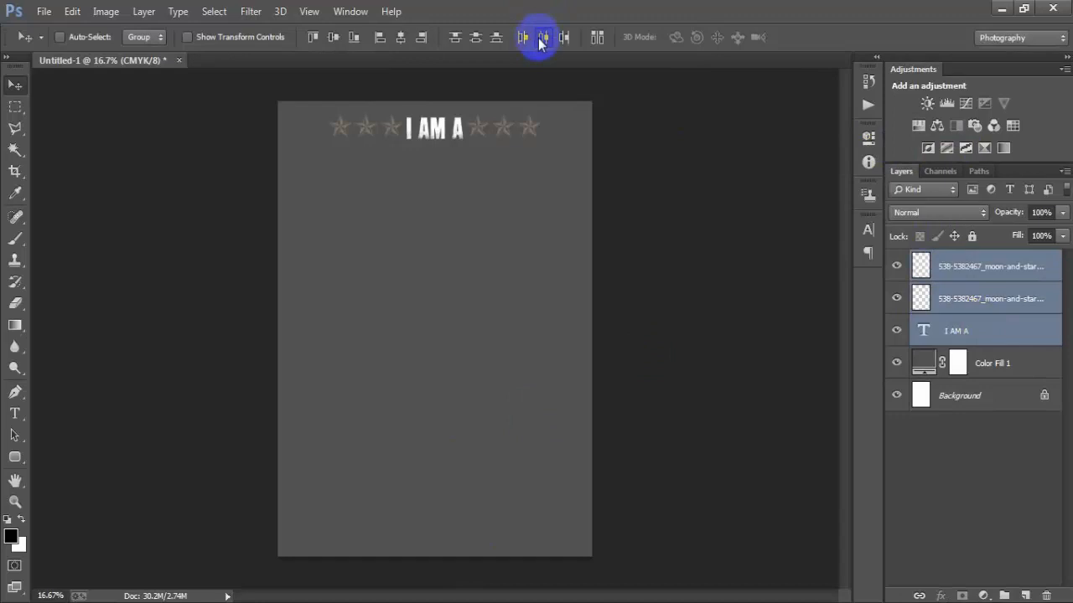
pyautogui.click(962, 267)
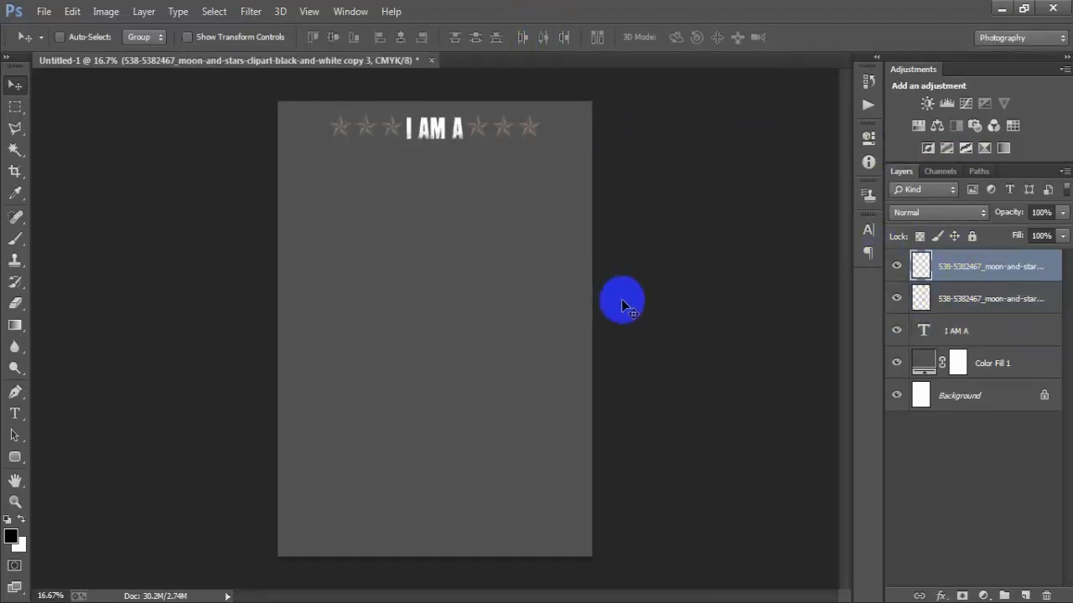
pyautogui.keyDown('shift'); pyautogui.click(1003, 341); pyautogui.keyUp('shift')
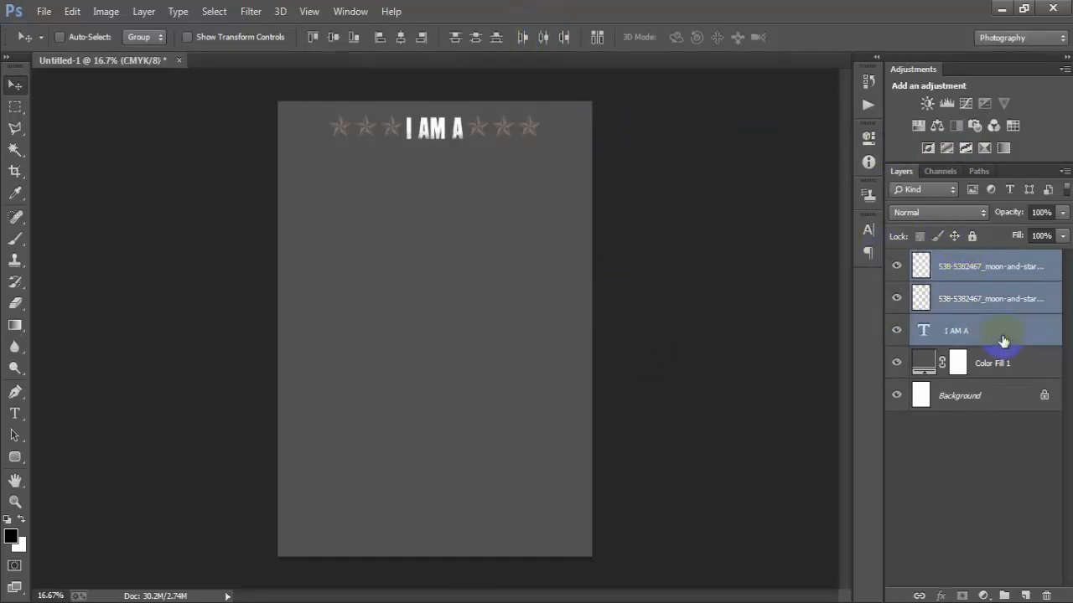
pyautogui.click(1012, 260)
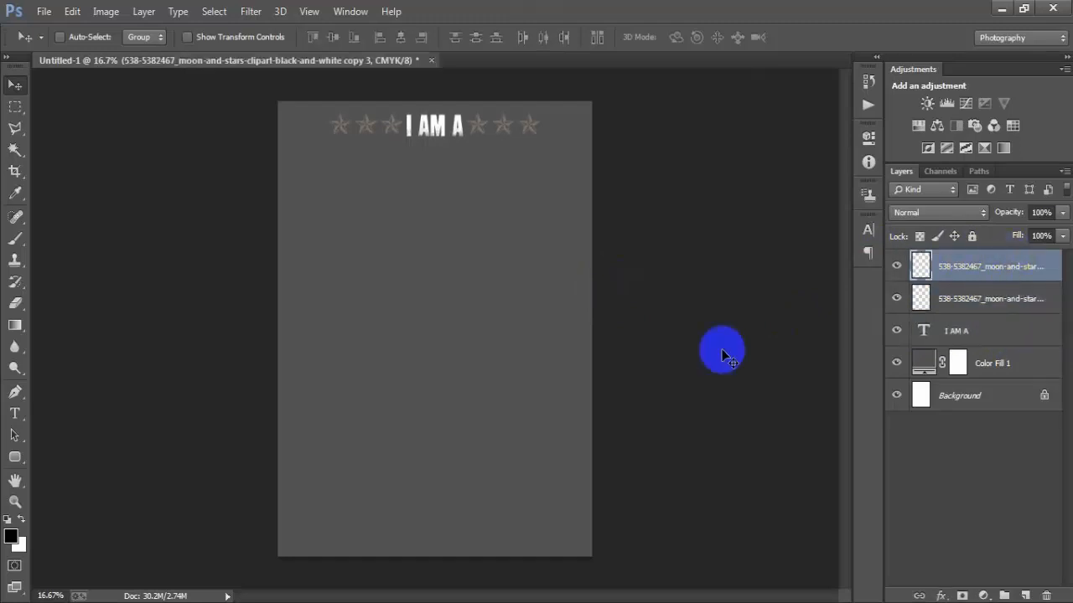
# Add the text "GRUMPY VETERAN" on a new layer in white 36 pt Google spies, above the page's middle
pyautogui.click(1025, 596)
pyautogui.click(15, 413)
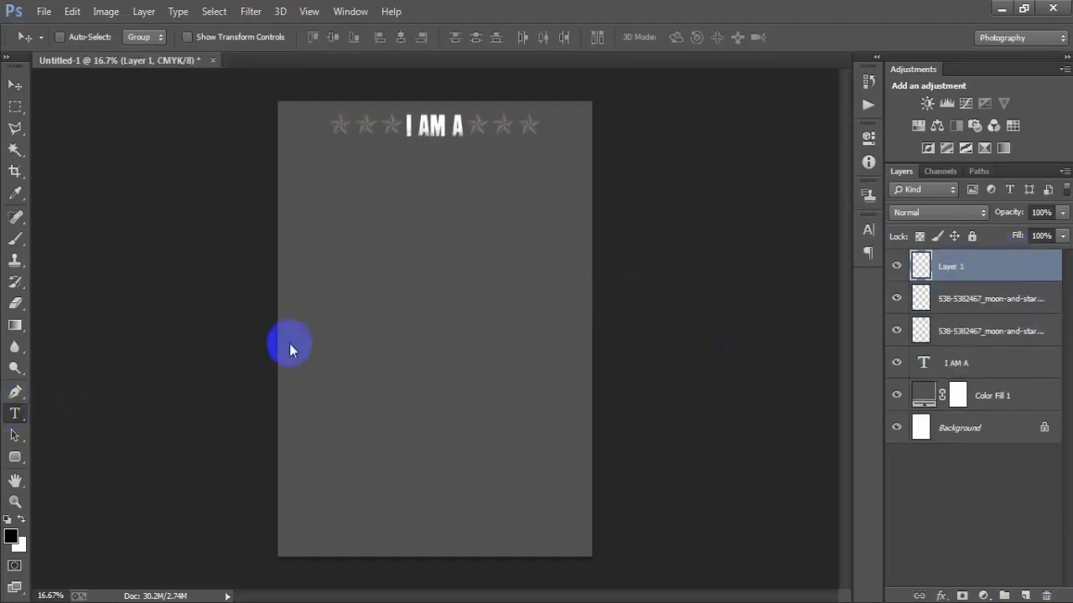
pyautogui.click(363, 266)
pyautogui.write('GRUMPY VETERAN')
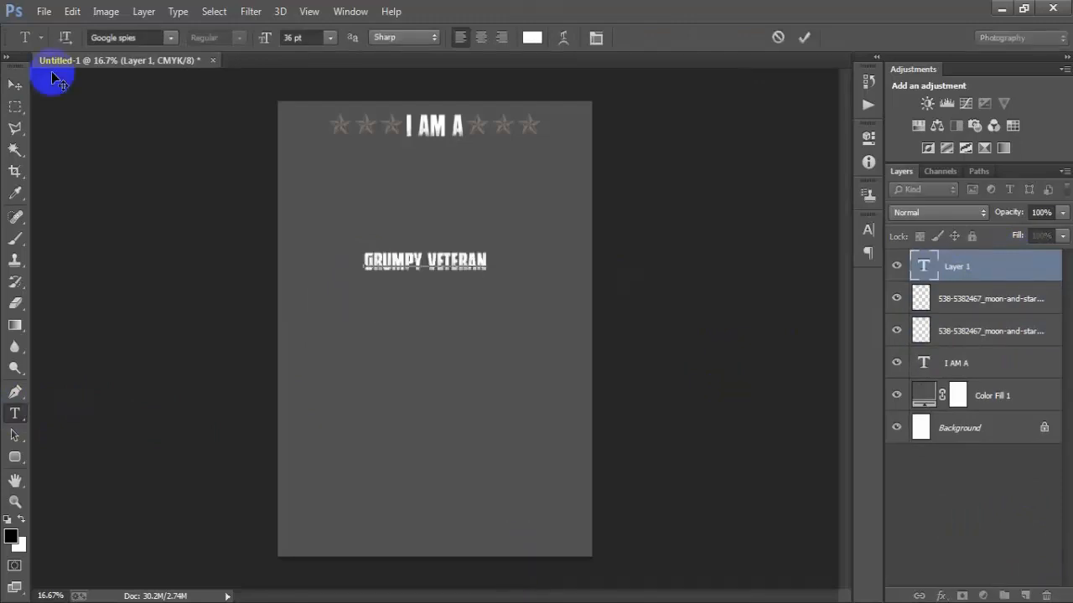
pyautogui.click(15, 86)
pyautogui.click(311, 289)
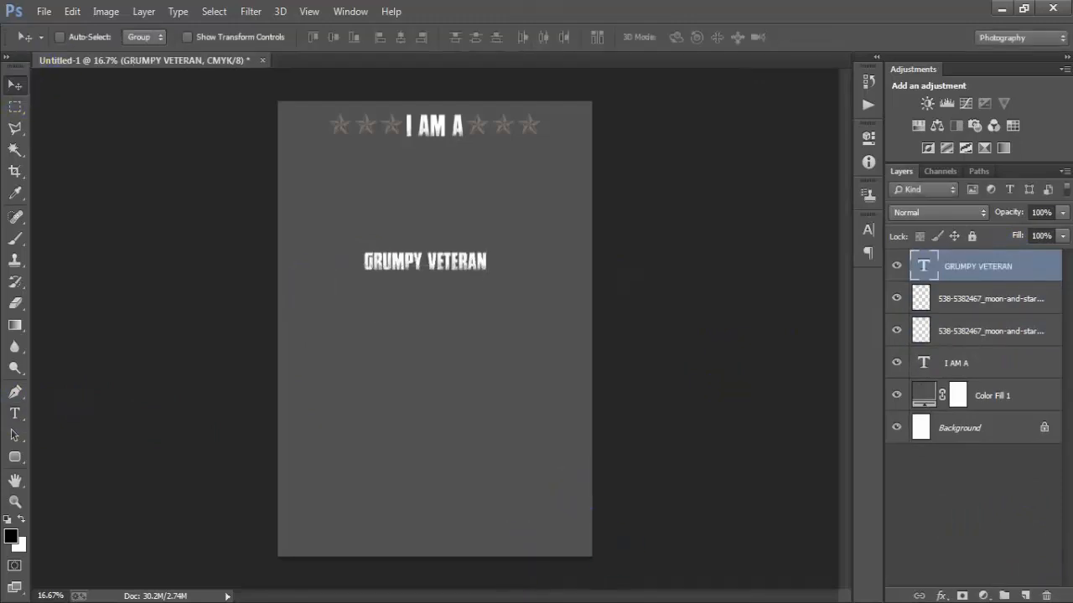
# Move "GRUMPY VETERAN" beneath the "I AM A" line and scale it proportionally to 229.20%
pyautogui.moveTo(414, 263); pyautogui.dragTo(424, 178)
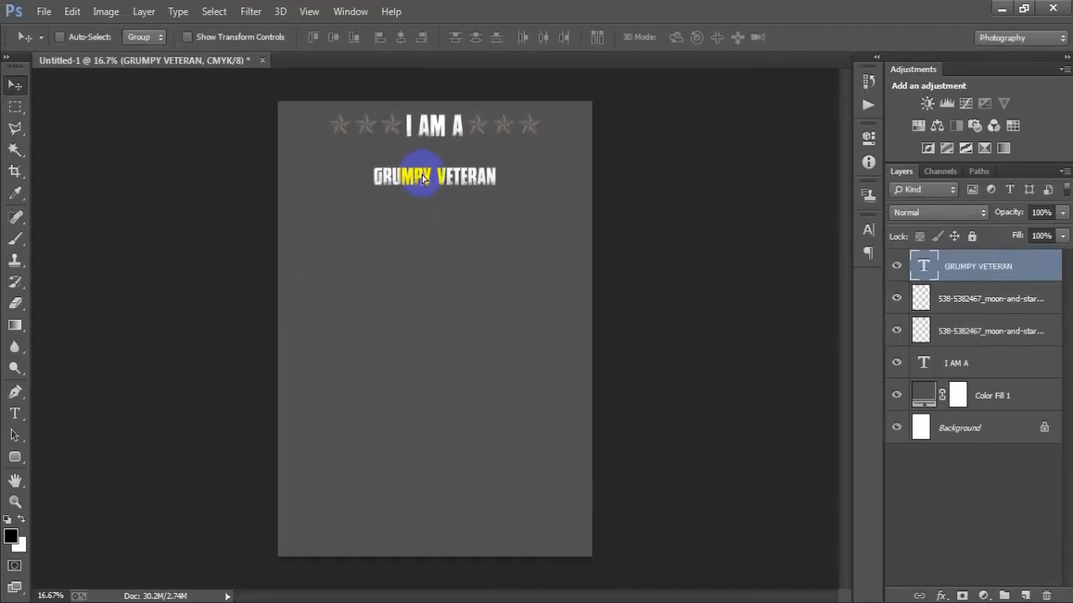
pyautogui.hotkey('ctrl', 't')
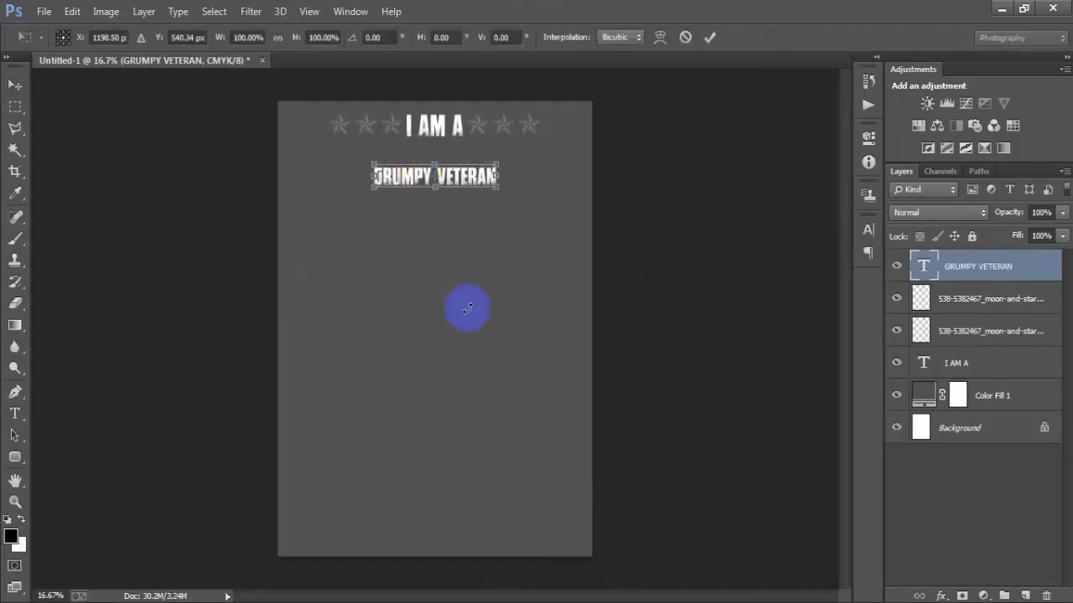
pyautogui.moveTo(497, 186); pyautogui.dragTo(574, 205)
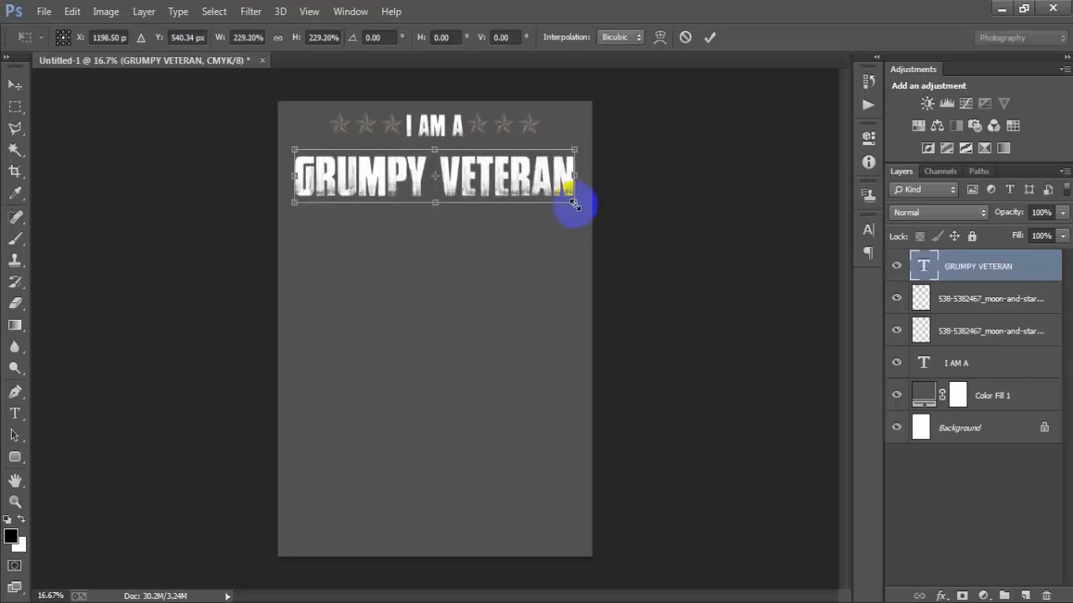
pyautogui.click(709, 36)
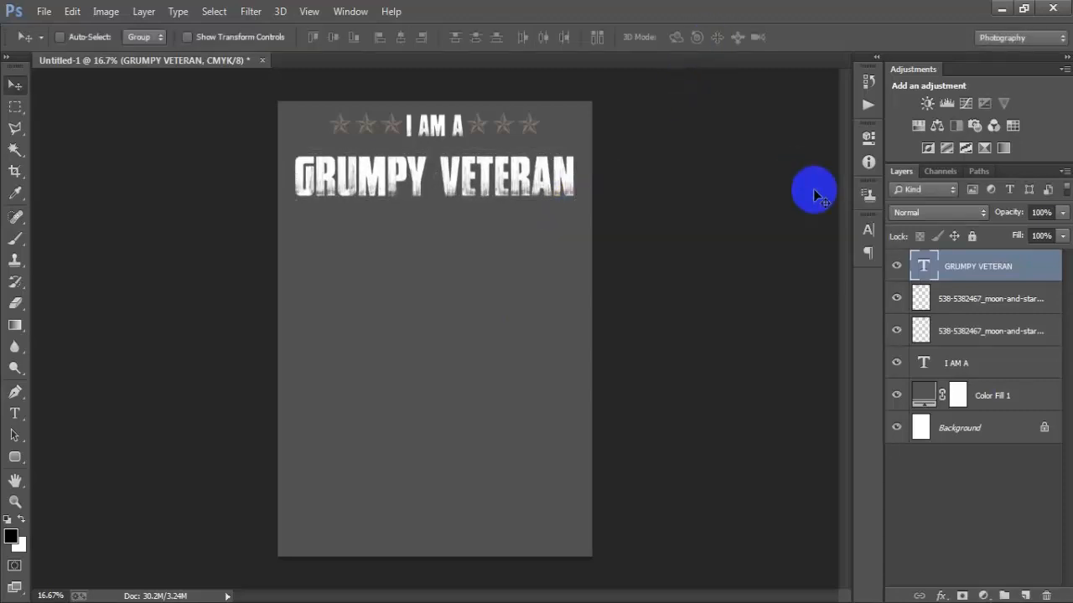
# Nudge the "GRUMPY VETERAN" text up until it sits just beneath the "I AM A" line
pyautogui.hotkey('shift', 'Up')
pyautogui.hotkey('shift', 'Up')
pyautogui.hotkey('shift', 'Up')
pyautogui.hotkey('shift', 'Up')
pyautogui.hotkey('shift', 'Up')
pyautogui.hotkey('shift', 'Up')
pyautogui.hotkey('shift', 'Up')
pyautogui.hotkey('shift', 'Up')
pyautogui.hotkey('shift', 'Up')
pyautogui.hotkey('shift', 'Up')
pyautogui.hotkey('shift', 'Up')
pyautogui.hotkey('shift', 'Up')
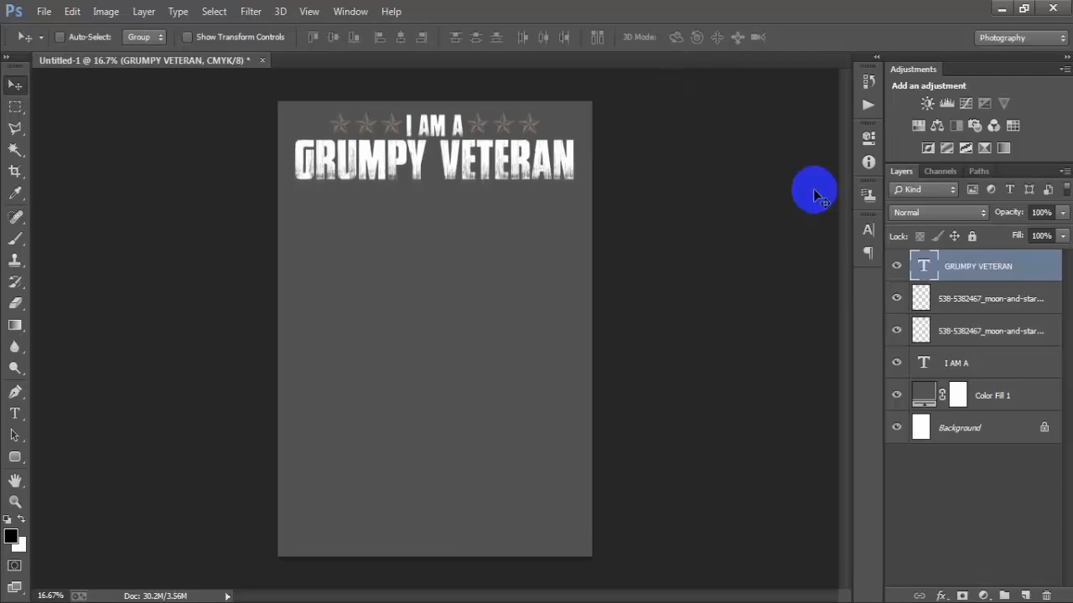
# Scale "GRUMPY VETERAN" down to 89.80%, centre it horizontally on the Background layer, and nudge it slightly up
pyautogui.hotkey('ctrl', 't')
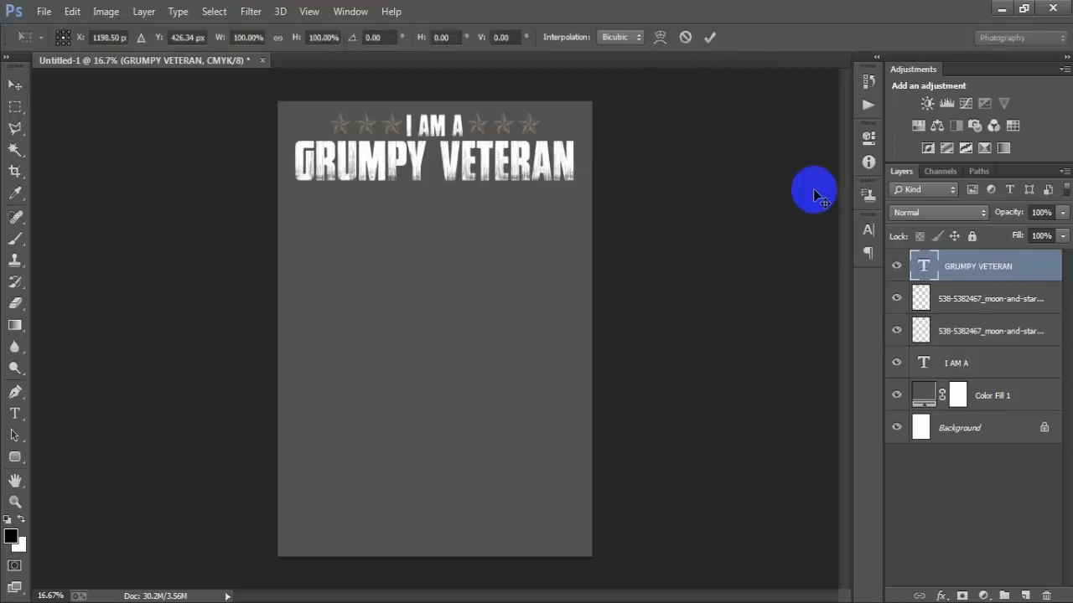
pyautogui.moveTo(574, 191); pyautogui.dragTo(558, 180)
pyautogui.click(710, 38)
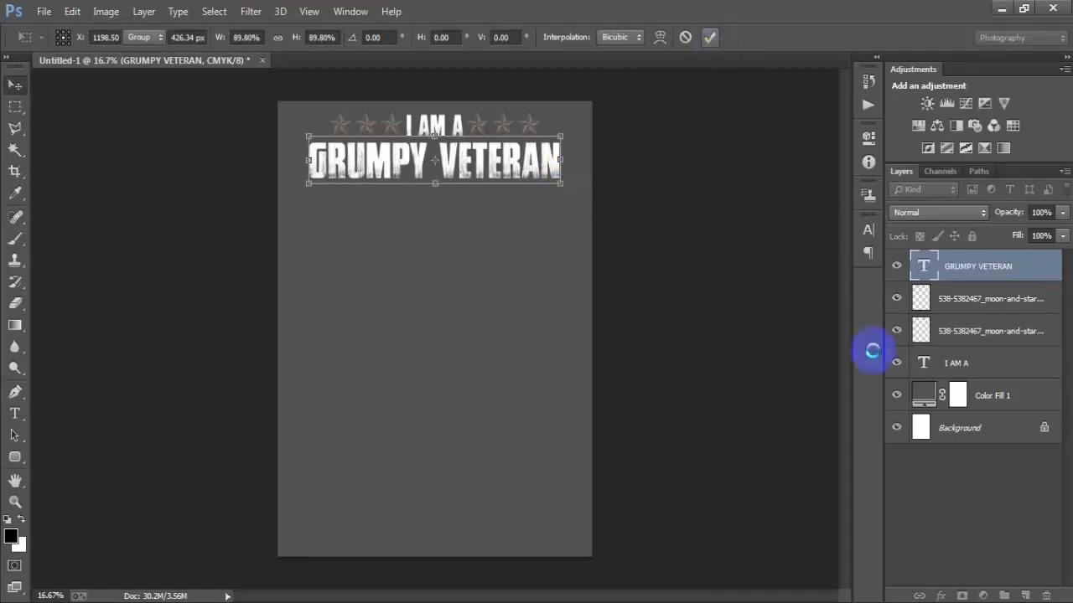
pyautogui.keyDown('ctrl'); pyautogui.click(972, 427); pyautogui.keyUp('ctrl')
pyautogui.click(401, 39)
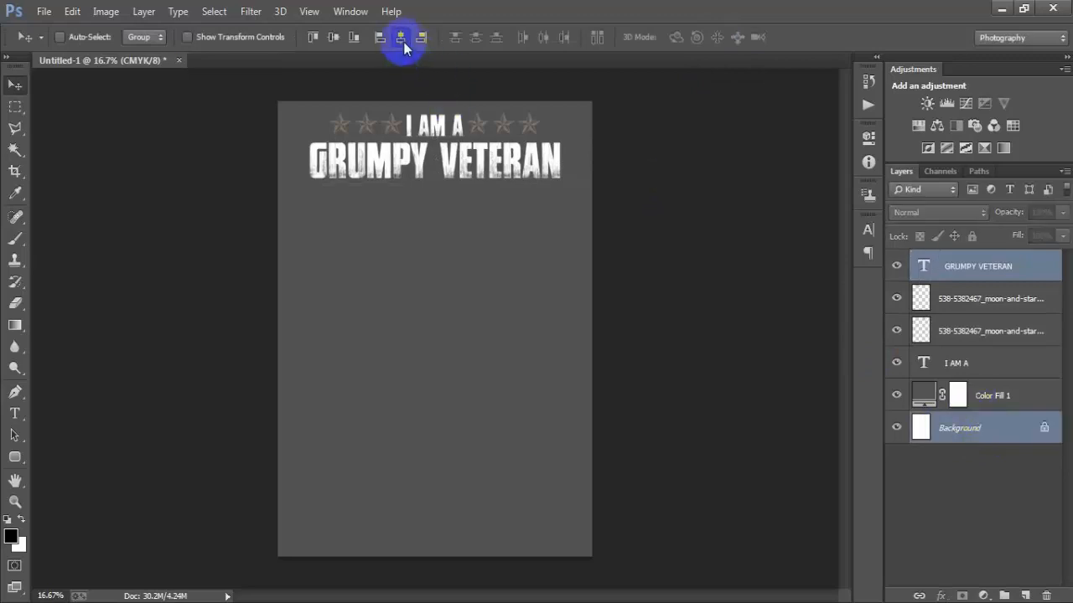
pyautogui.click(965, 269)
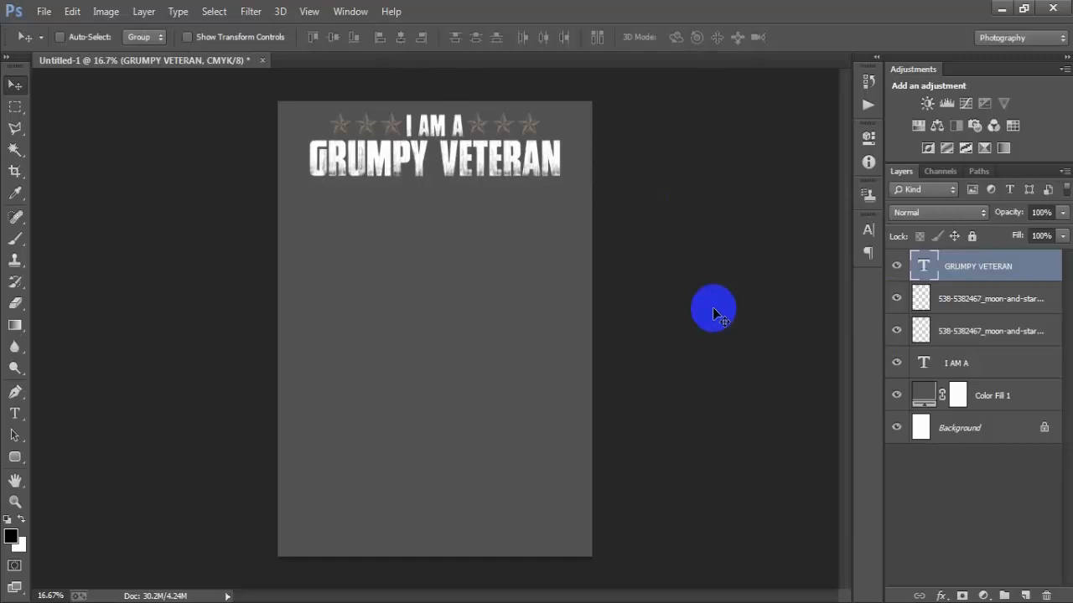
# Add a Gradient Overlay to the "GRUMPY VETERAN" layer and open its gradient for editing
pyautogui.doubleClick(1051, 274)
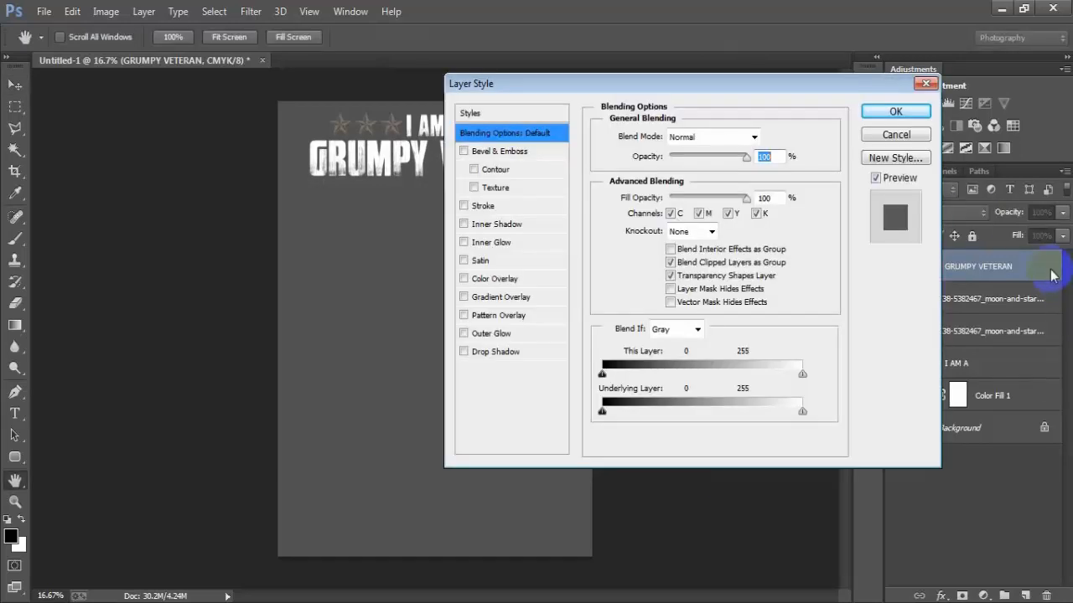
pyautogui.click(500, 297)
pyautogui.moveTo(583, 80); pyautogui.dragTo(502, 72)
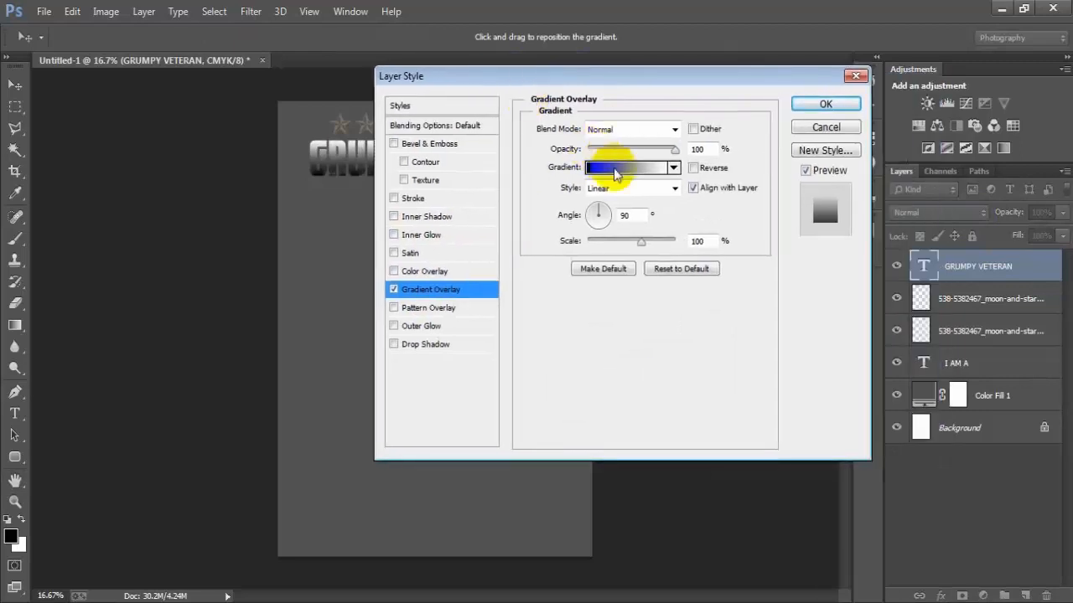
pyautogui.click(620, 167)
# Set the gradient's end stop at location 100% to colour F0E3E1
pyautogui.click(755, 349)
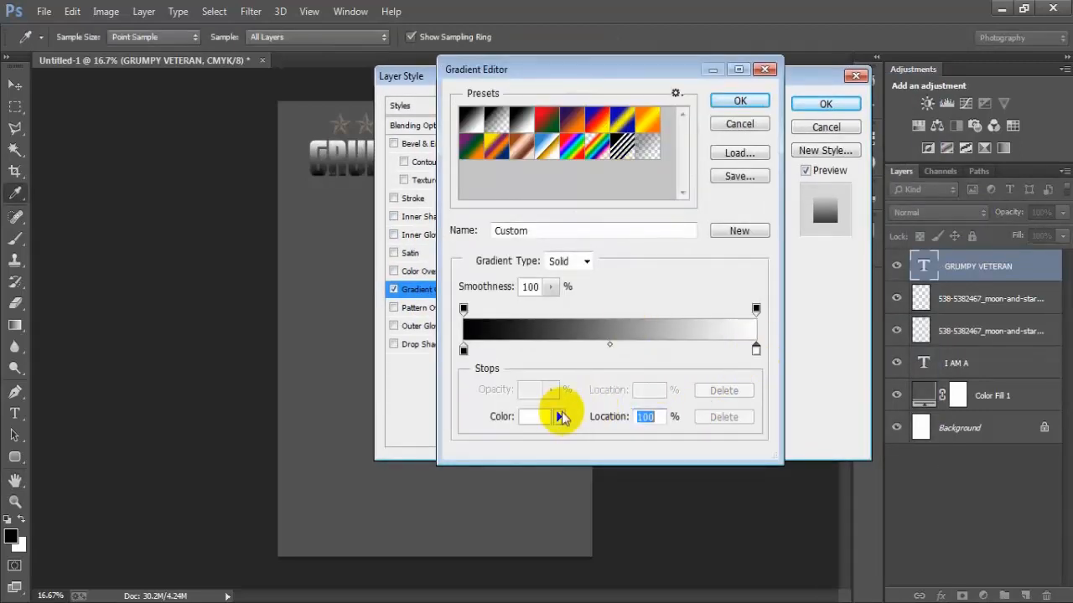
pyautogui.click(551, 415)
pyautogui.moveTo(658, 83); pyautogui.dragTo(575, 73)
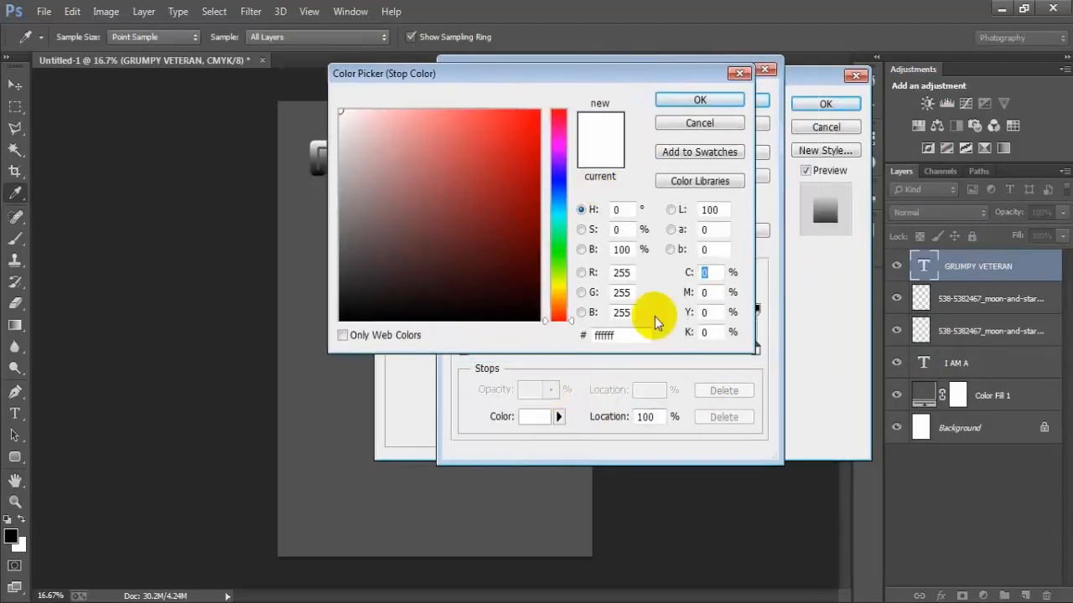
pyautogui.doubleClick(634, 336)
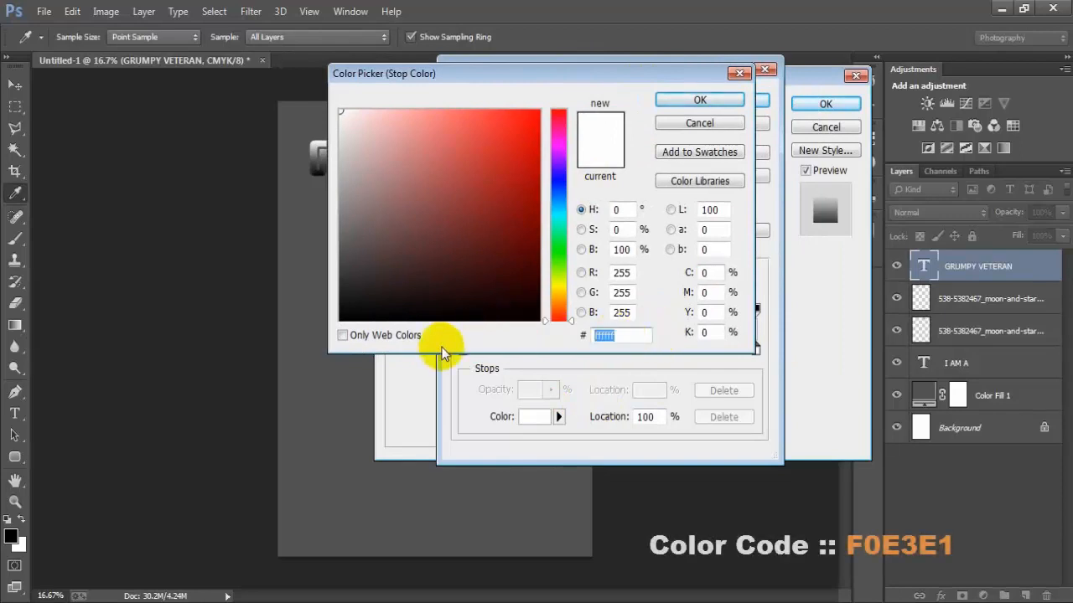
pyautogui.write('F0')
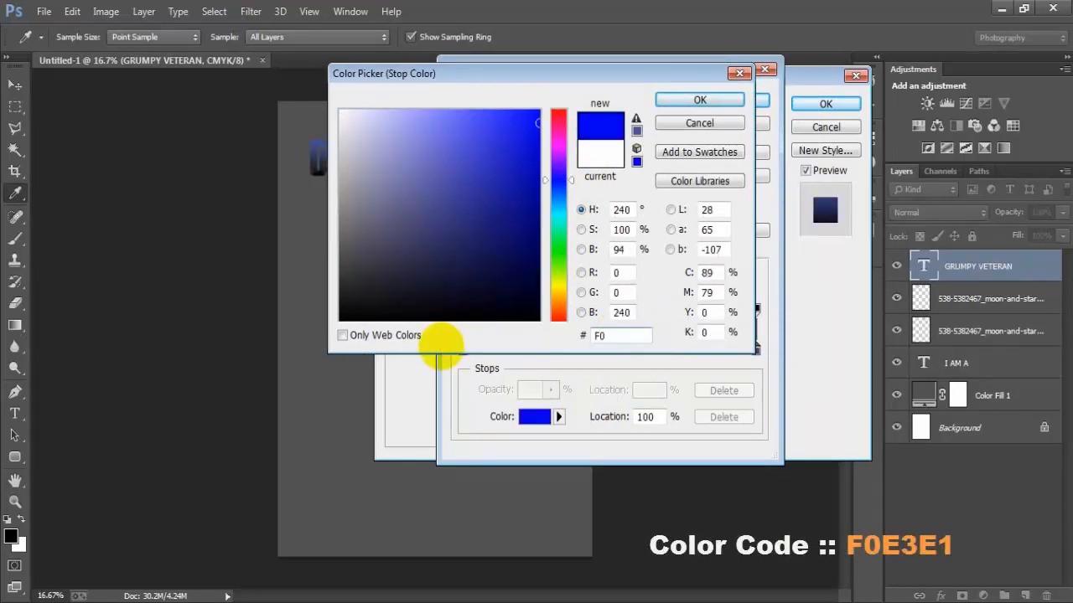
pyautogui.write('E3E1')
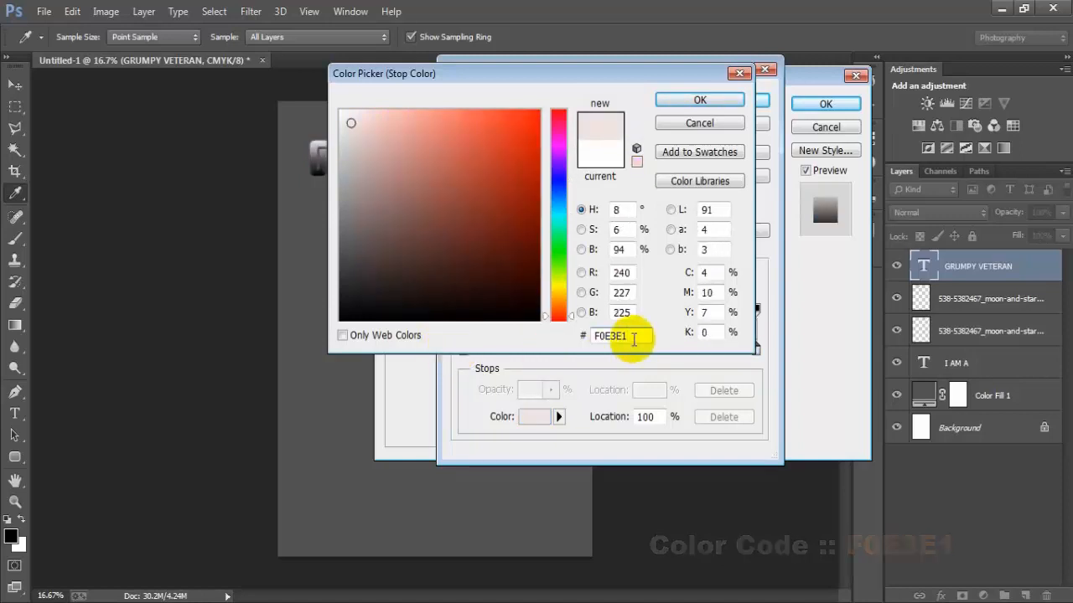
pyautogui.click(575, 339)
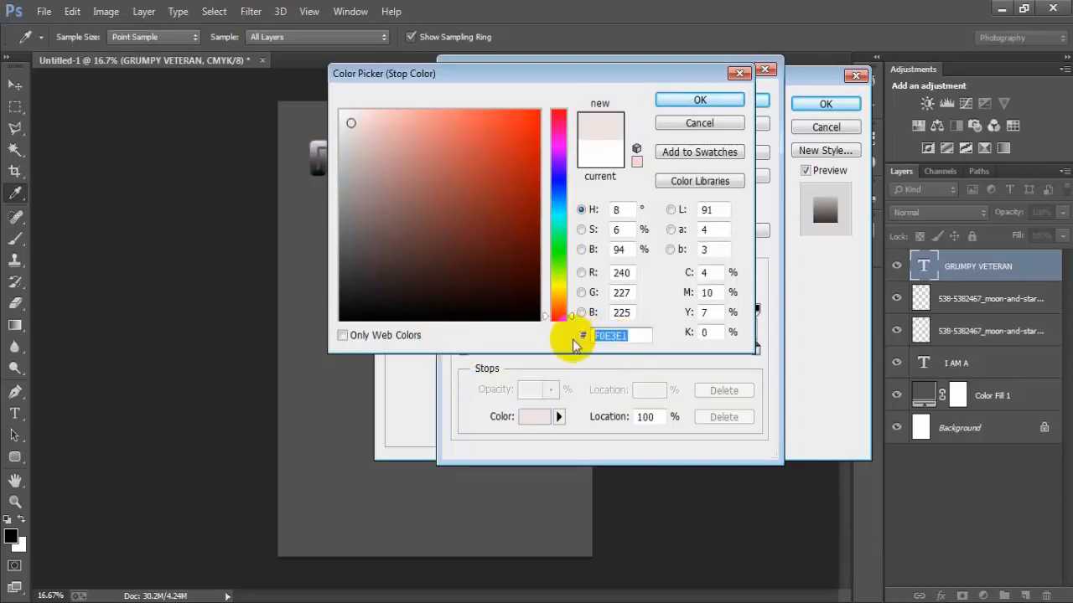
pyautogui.click(692, 100)
# Set the gradient's start stop at location 0% to colour C7A34C and apply the Gradient Overlay to "GRUMPY VETERAN"
pyautogui.click(464, 351)
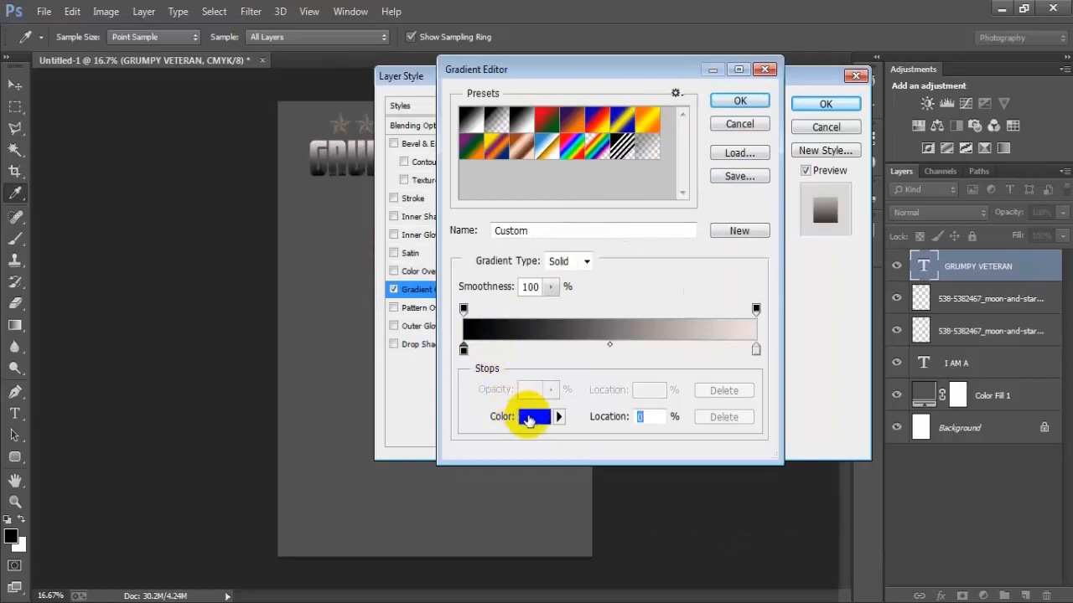
pyautogui.click(532, 416)
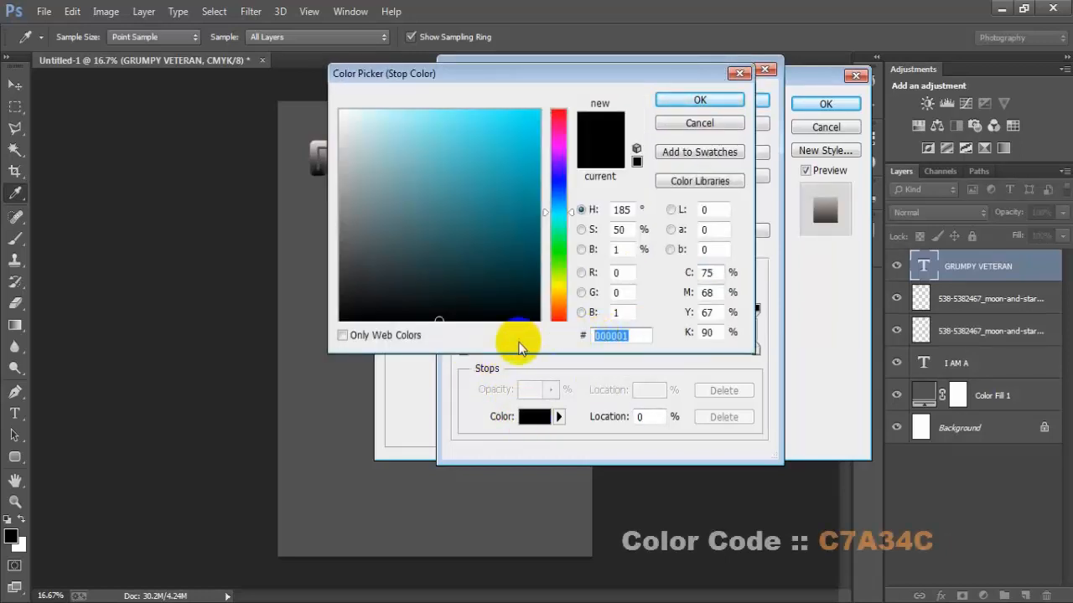
pyautogui.write('C7')
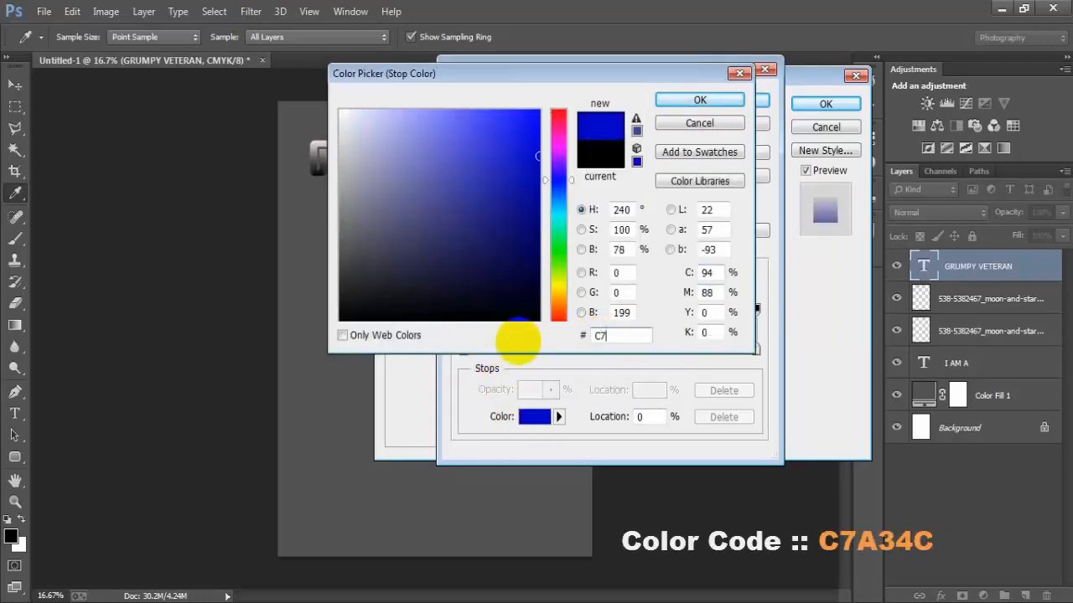
pyautogui.write('A34')
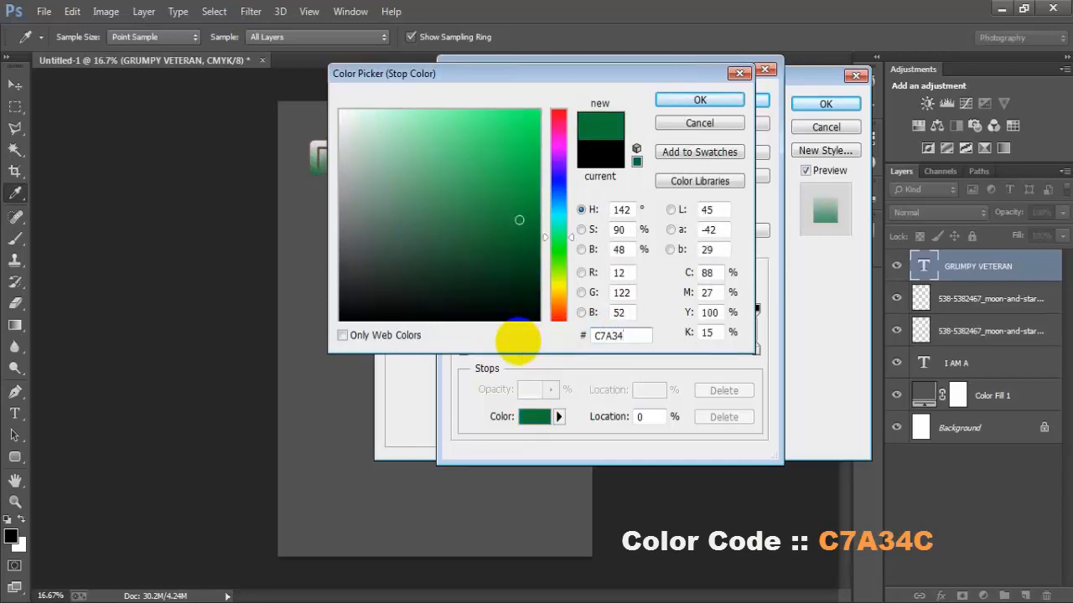
pyautogui.write('C')
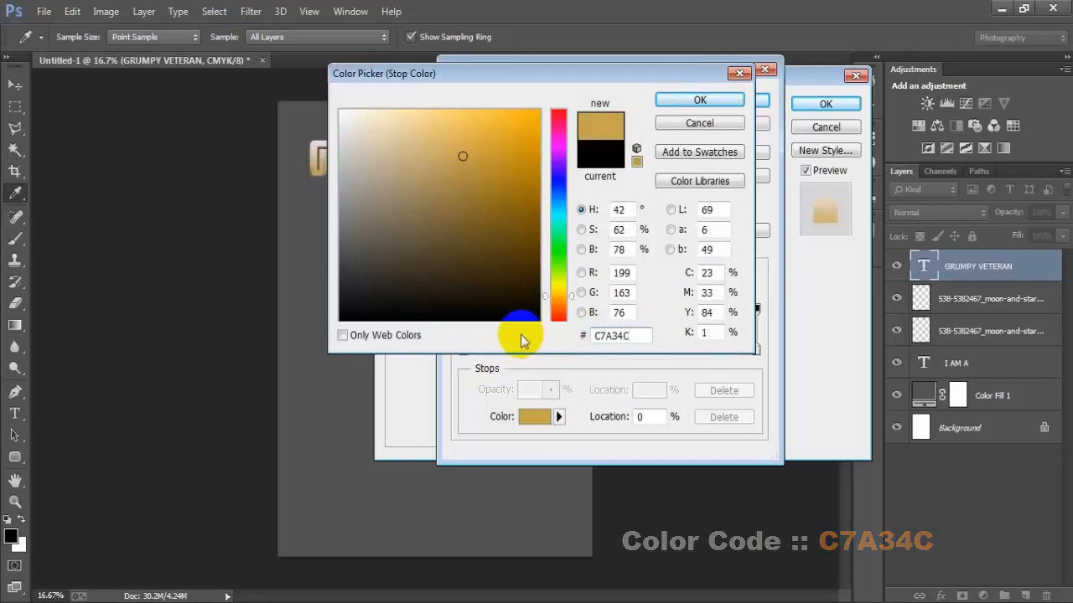
pyautogui.moveTo(637, 336); pyautogui.dragTo(564, 348)
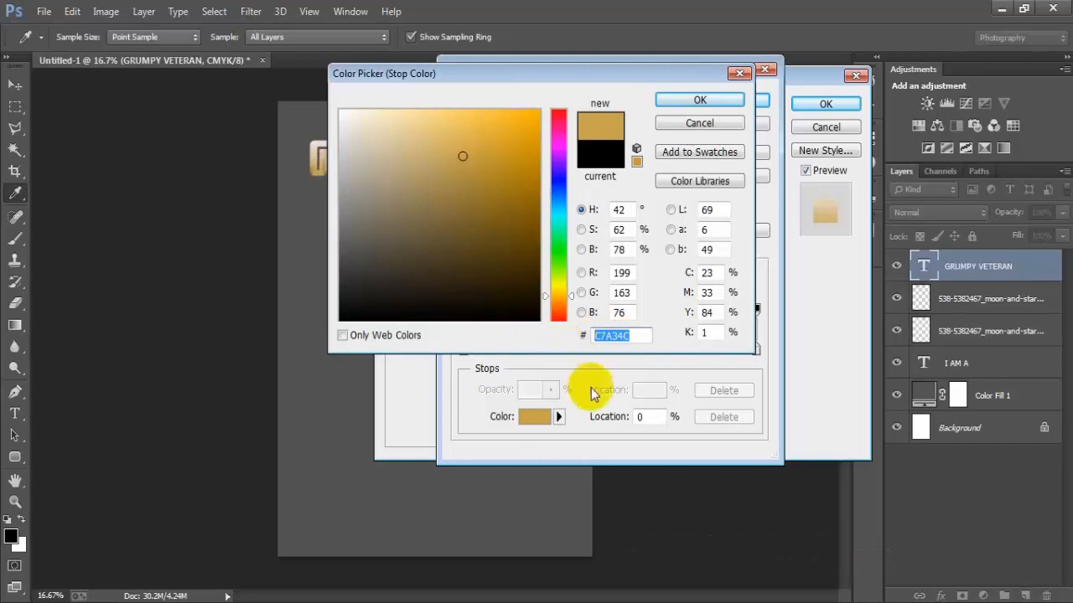
pyautogui.click(673, 98)
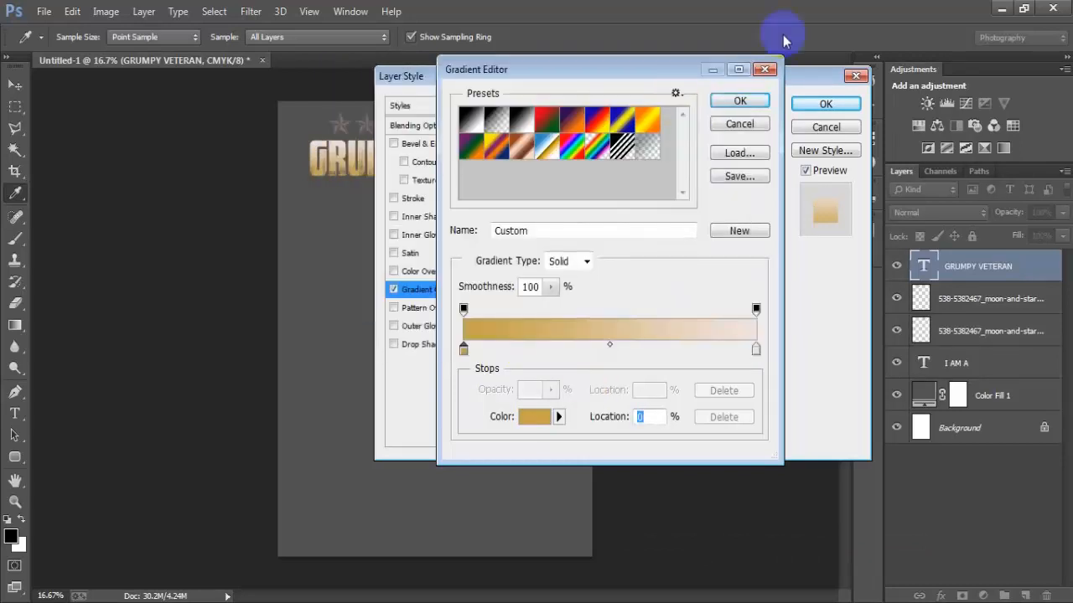
pyautogui.click(743, 101)
pyautogui.click(826, 104)
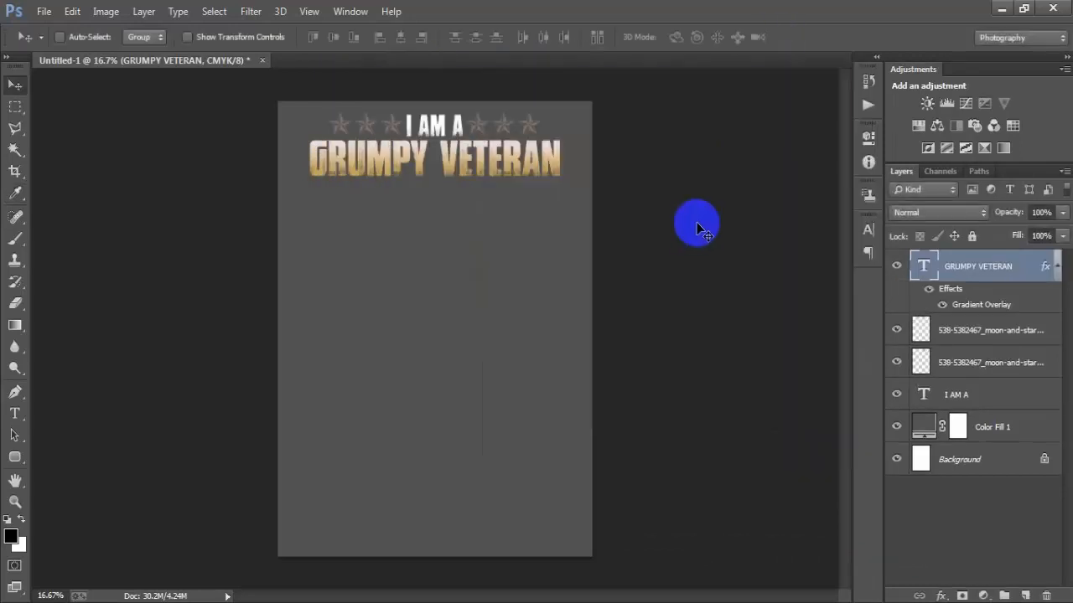
pyautogui.click(1058, 277)
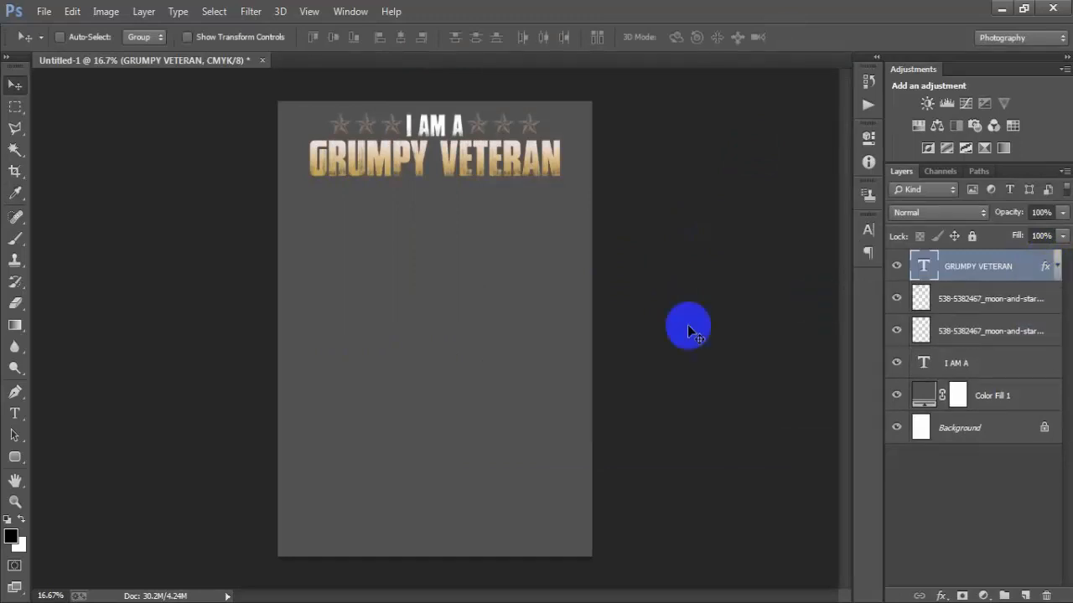
# Add the text "I SERVED, I SACRIFICED" on a new layer and move it beneath "GRUMPY VETERAN"
pyautogui.click(1024, 595)
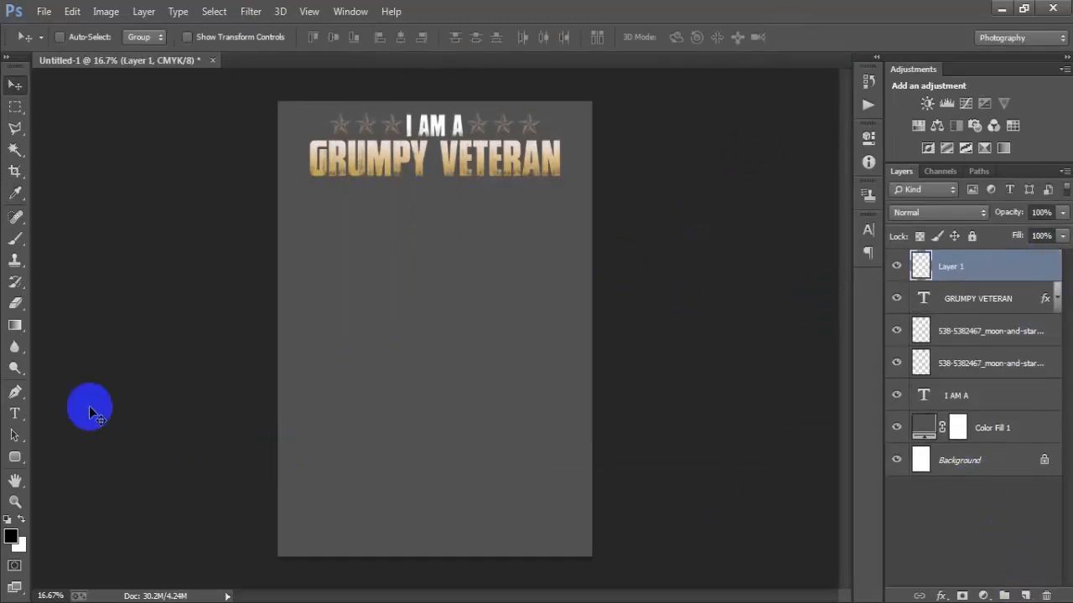
pyautogui.click(13, 413)
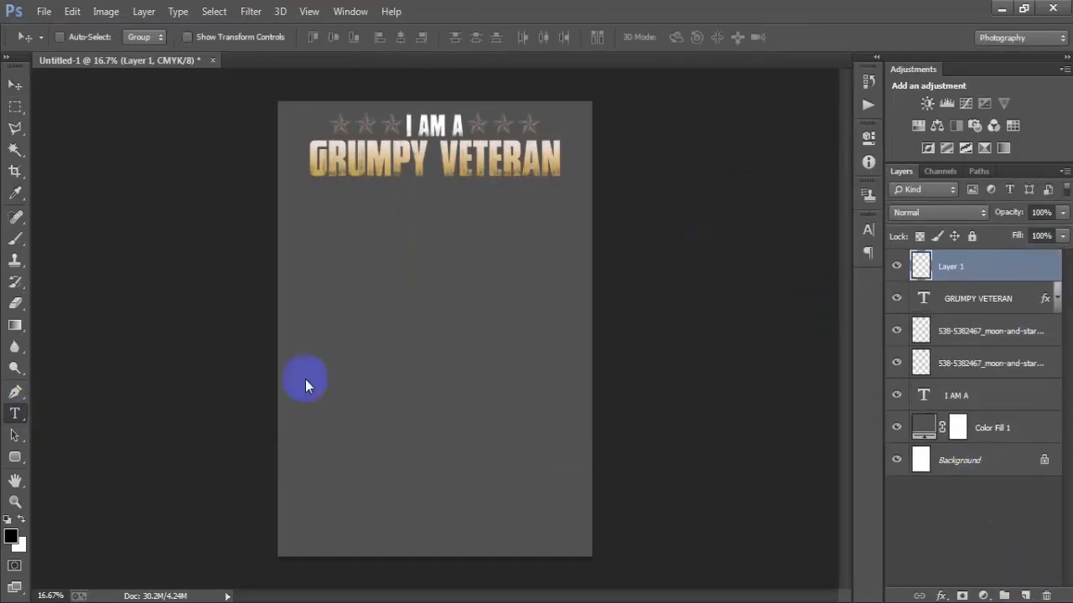
pyautogui.click(501, 424)
pyautogui.write('I SERVED, I SACRIFICED')
pyautogui.click(14, 84)
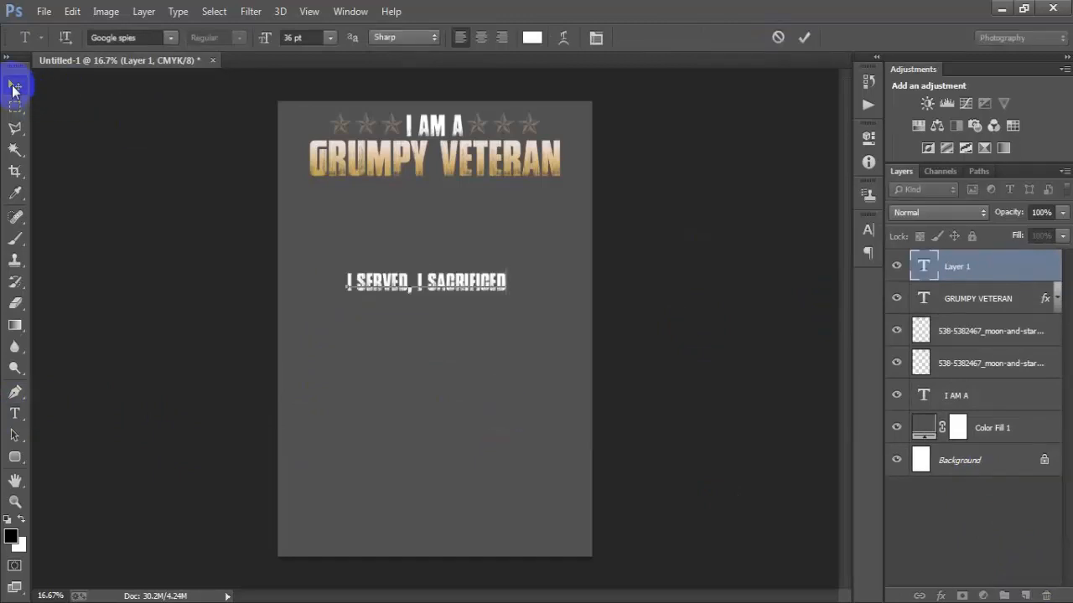
pyautogui.click(442, 293)
pyautogui.moveTo(442, 293); pyautogui.dragTo(450, 207)
# Scale the "I SERVED, I SACRIFICED" text up slightly in proportion
pyautogui.hotkey('ctrl', 't')
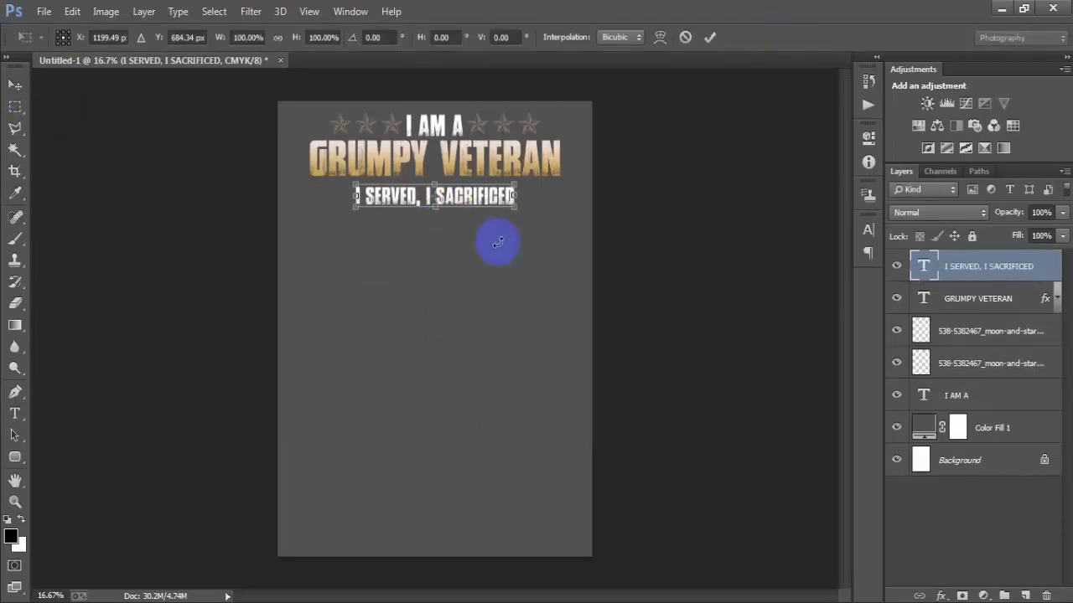
pyautogui.moveTo(515, 212); pyautogui.dragTo(522, 210)
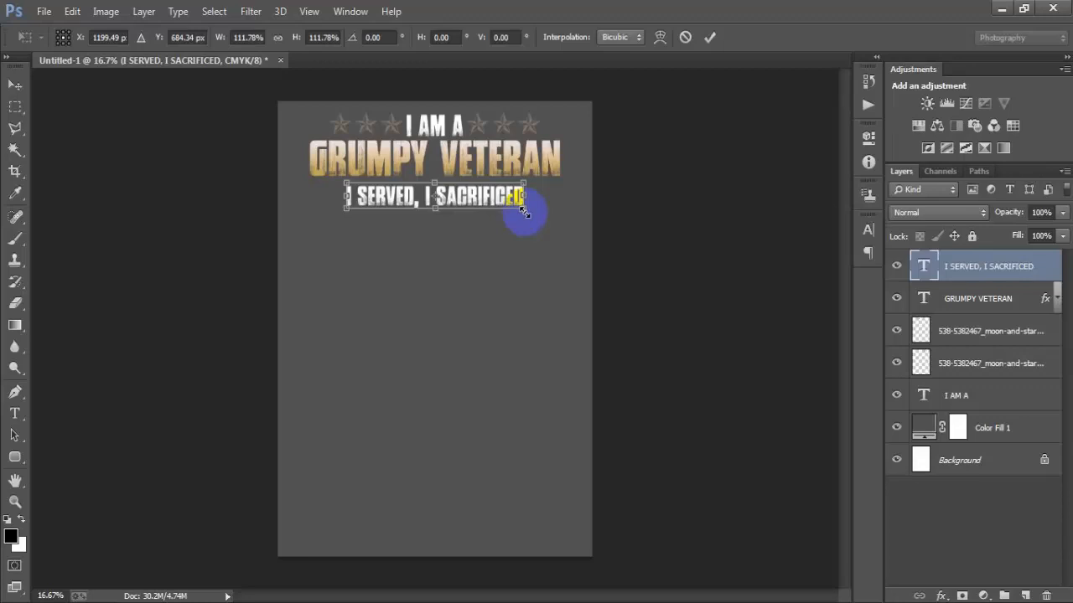
pyautogui.click(708, 38)
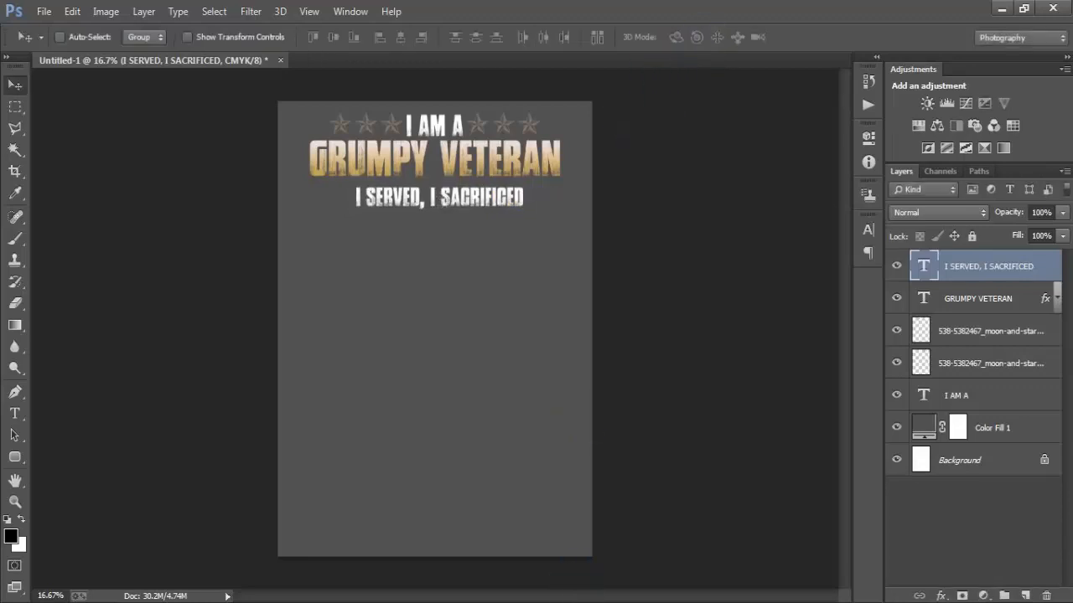
# Nudge "I SERVED, I SACRIFICED" up close beneath "GRUMPY VETERAN" and centre it horizontally on the Background layer
pyautogui.hotkey('shift', 'Up')
pyautogui.hotkey('shift', 'Up')
pyautogui.hotkey('shift', 'Up')
pyautogui.hotkey('shift', 'Up')
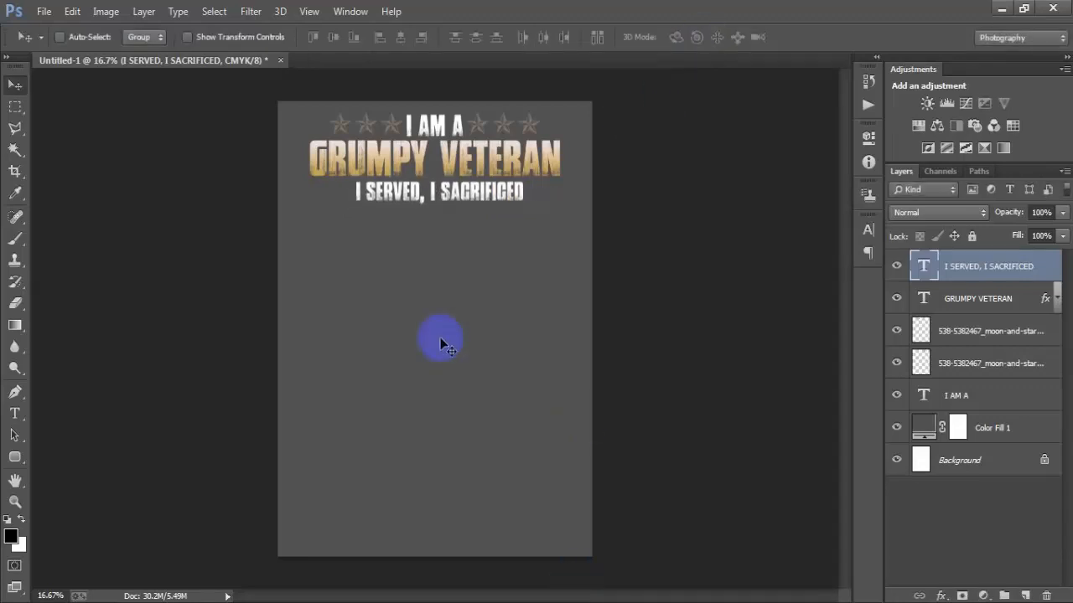
pyautogui.hotkey('shift', 'Up')
pyautogui.hotkey('shift', 'Up')
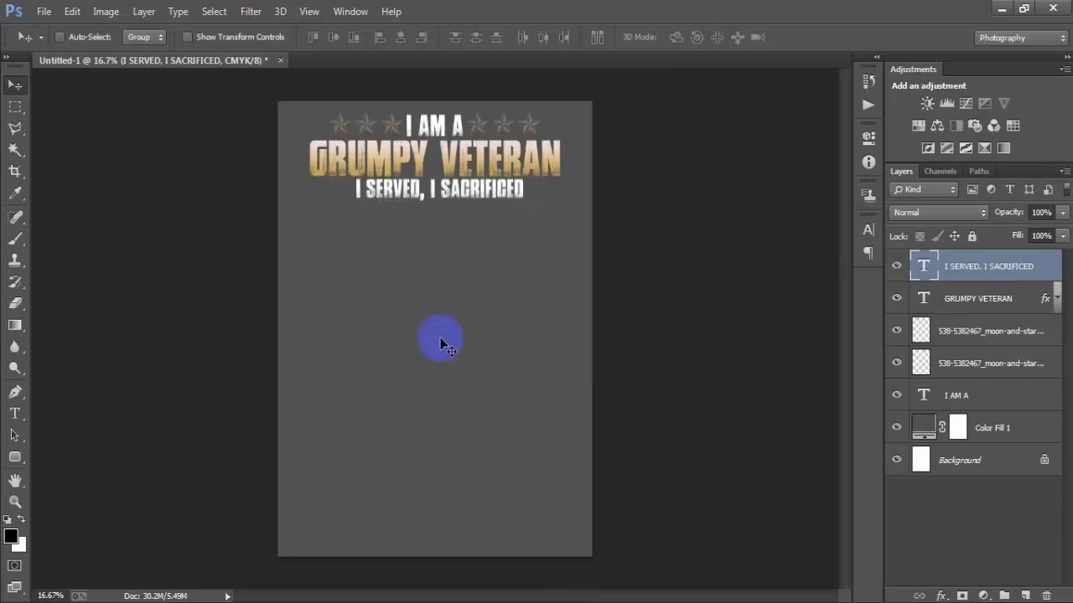
pyautogui.keyDown('ctrl'); pyautogui.click(982, 460); pyautogui.keyUp('ctrl')
pyautogui.click(401, 37)
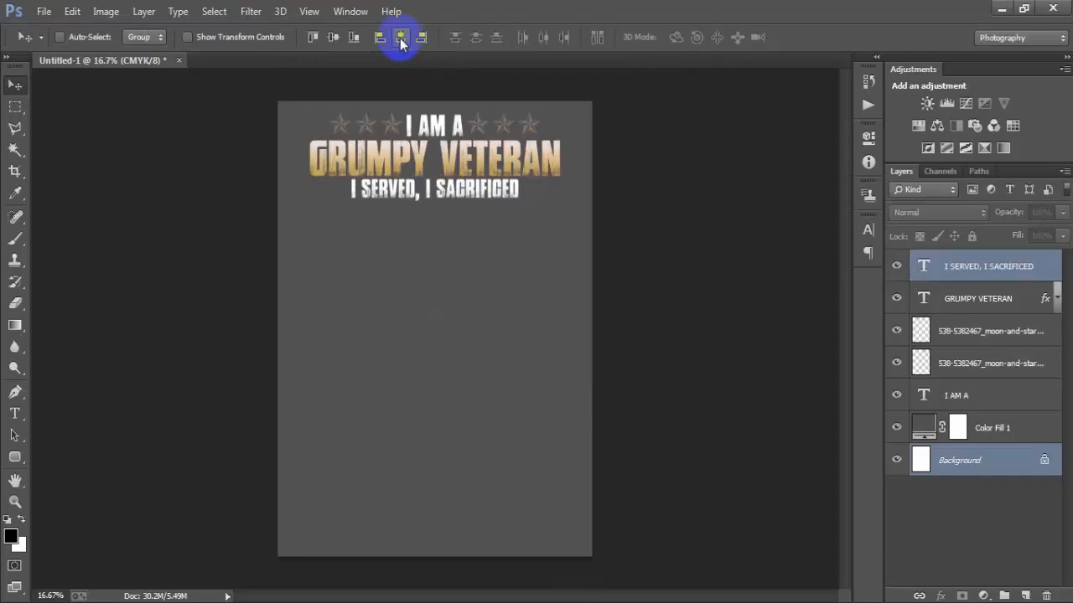
pyautogui.click(1005, 267)
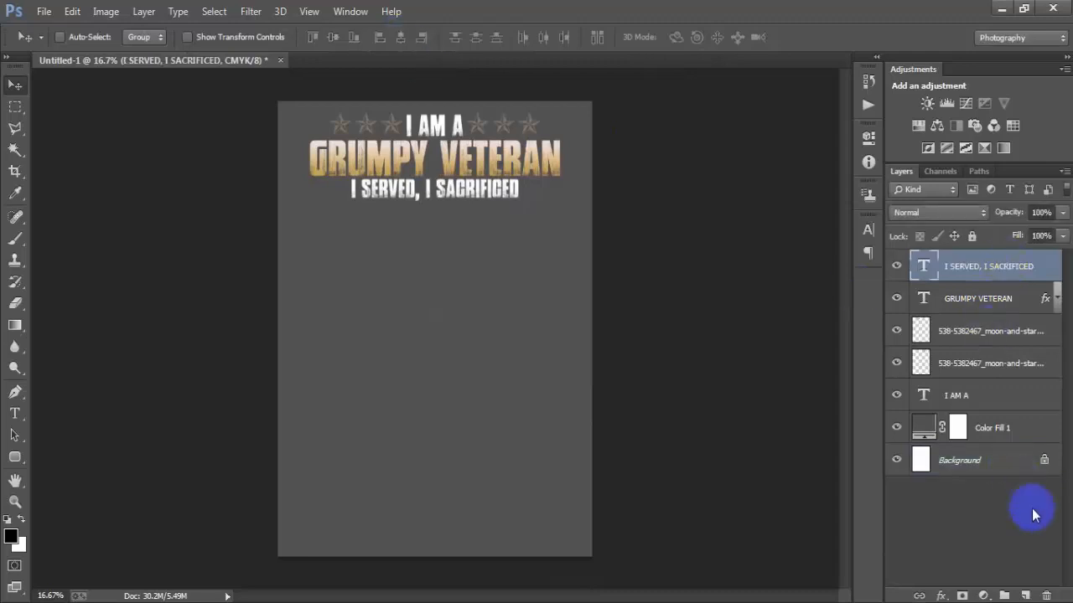
# Add the text "I DON'T REGRET" on a new layer and move it below the "I SERVED, I SACRIFICED" line
pyautogui.click(1024, 595)
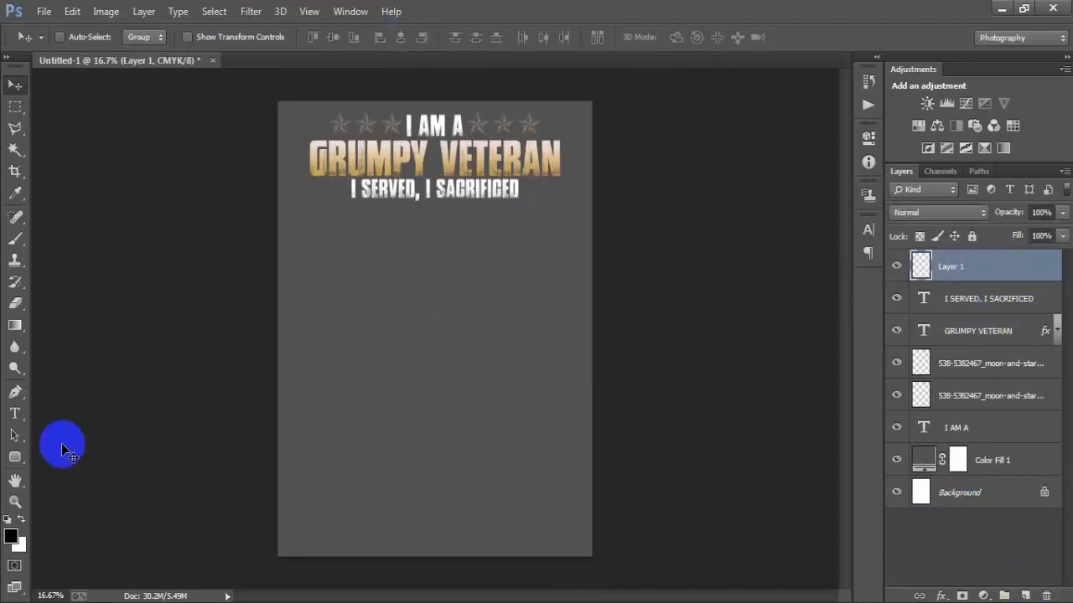
pyautogui.click(15, 413)
pyautogui.click(352, 350)
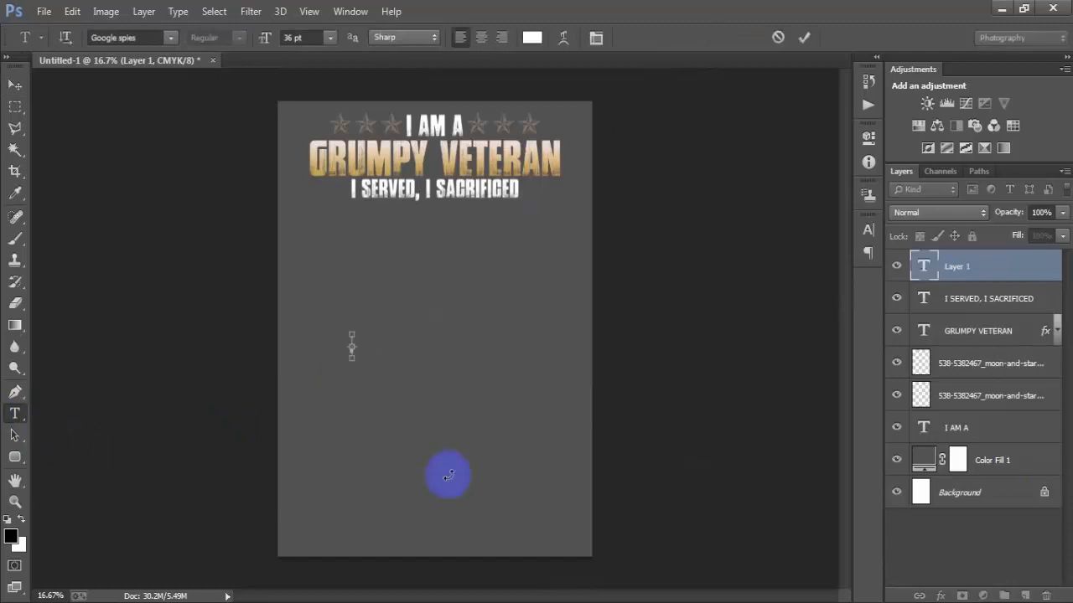
pyautogui.write("I DON'T REGRET")
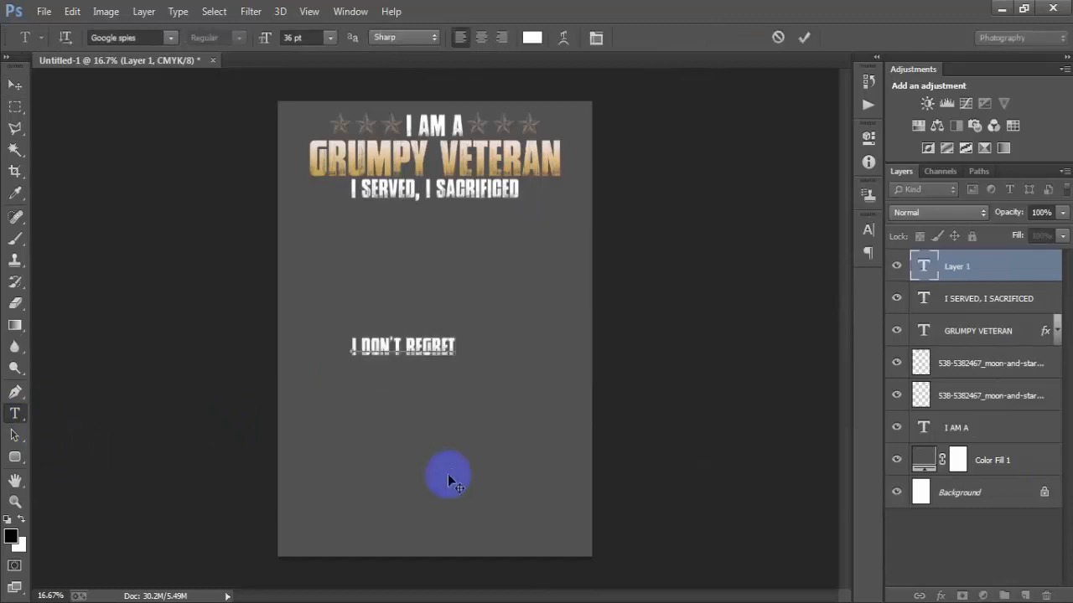
pyautogui.click(15, 85)
pyautogui.moveTo(423, 356); pyautogui.dragTo(437, 244)
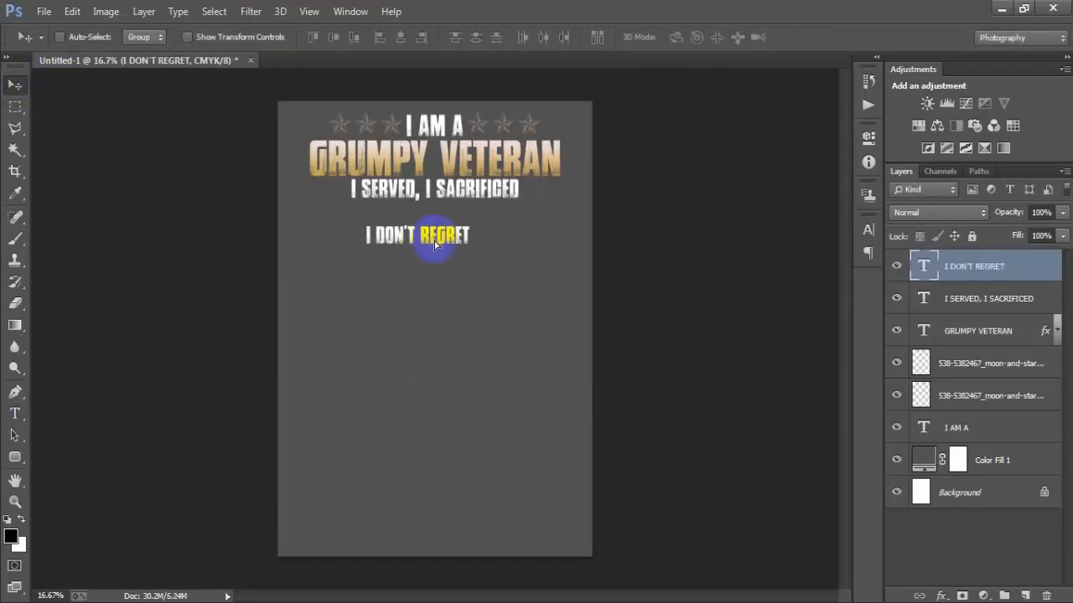
# Change the font of the "I DON'T REGRET" text to Edo SZ
pyautogui.click(869, 230)
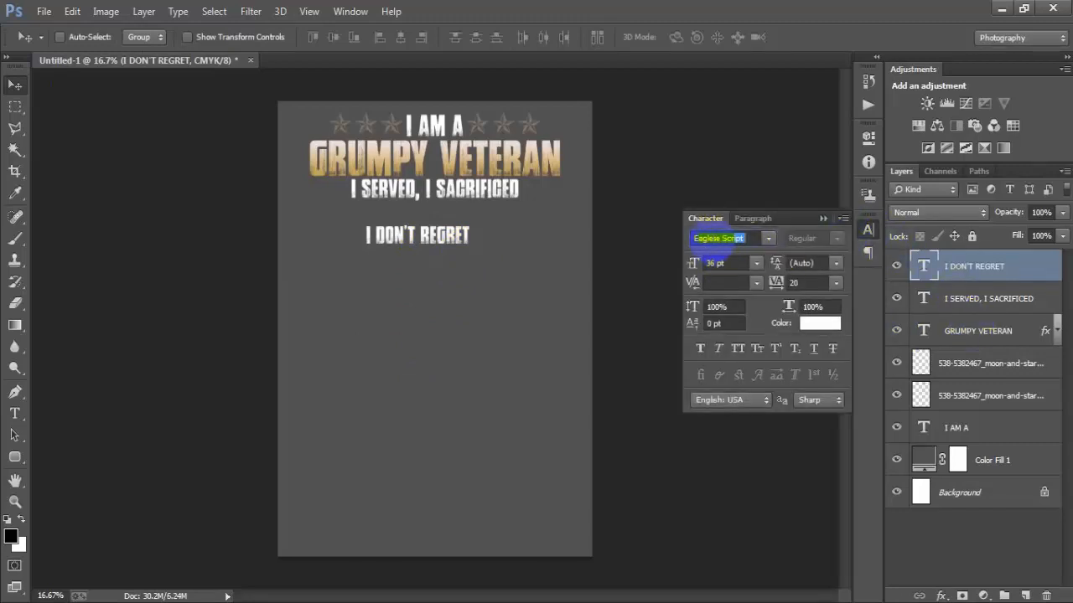
pyautogui.press('Return')
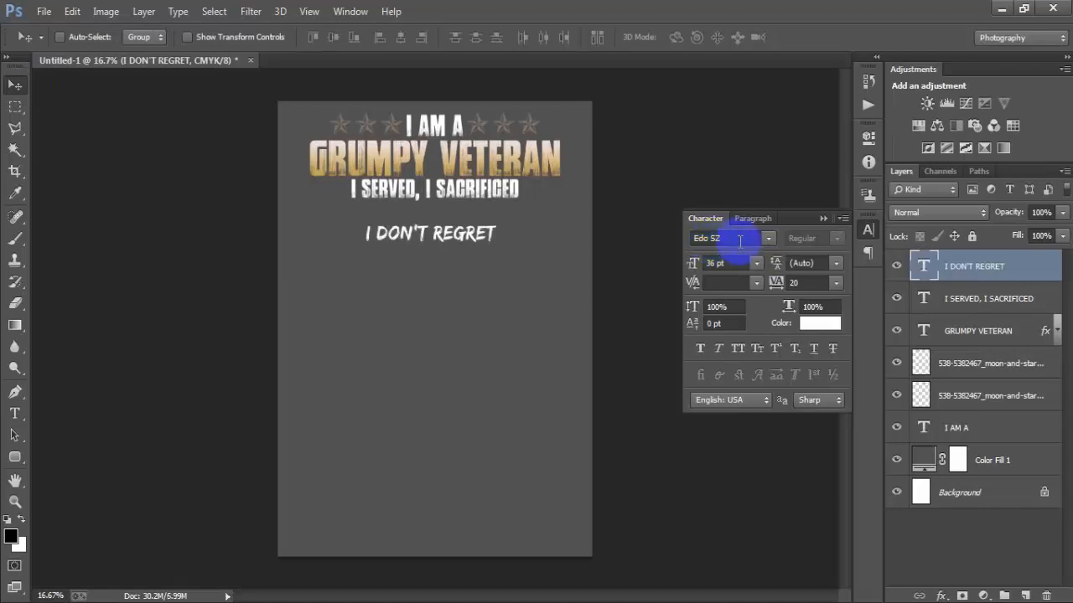
pyautogui.click(823, 218)
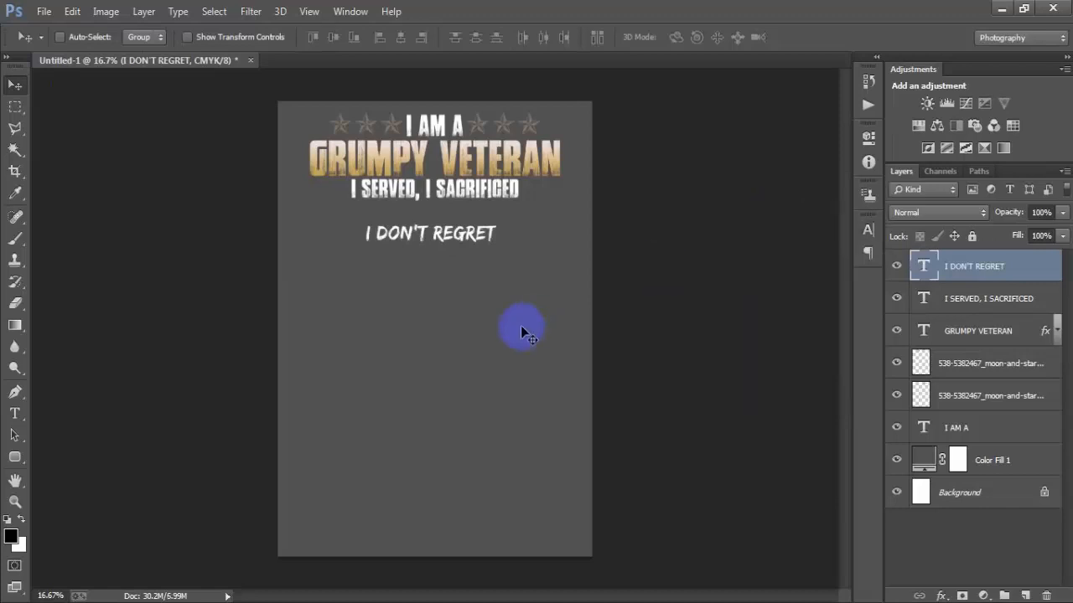
# Scale "I DON'T REGRET" up to 195.71% to match the width of "GRUMPY VETERAN", placing it just beneath "I SERVED, I SACRIFICED"
pyautogui.hotkey('ctrl', 't')
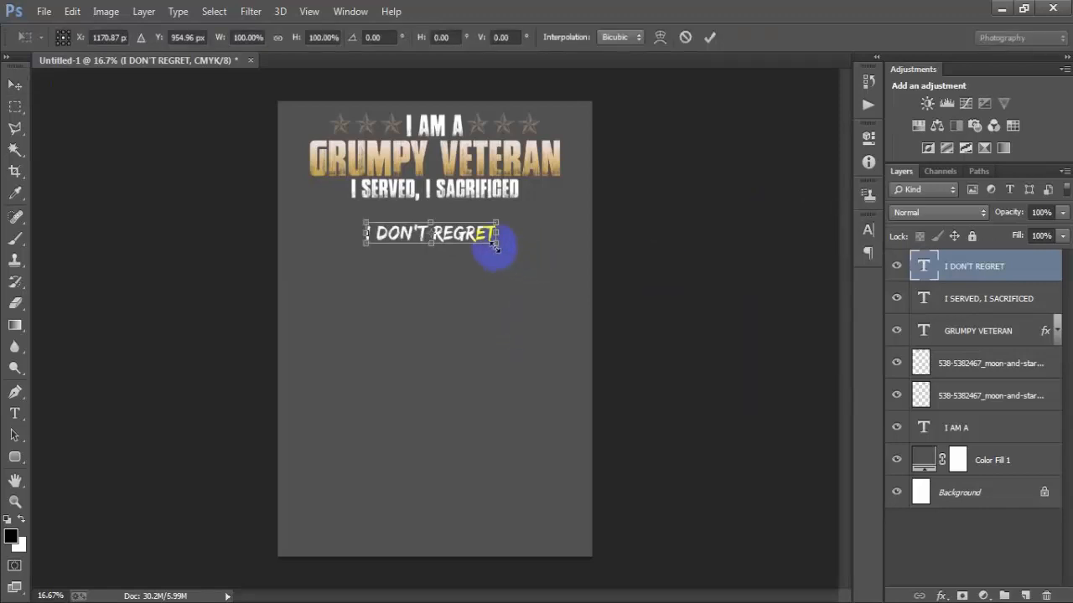
pyautogui.moveTo(496, 244); pyautogui.dragTo(537, 232)
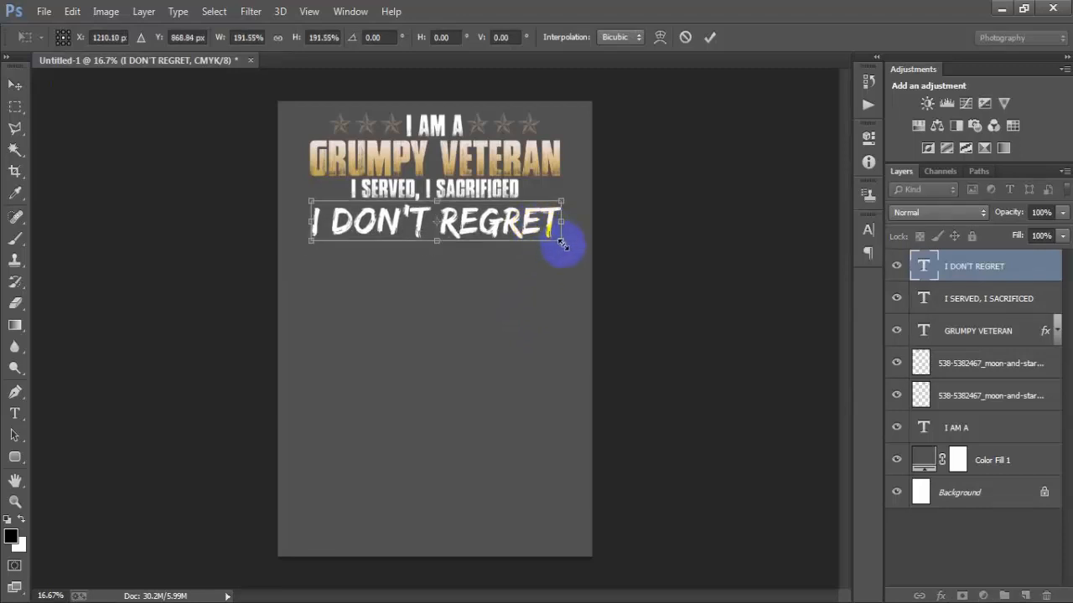
pyautogui.moveTo(562, 243); pyautogui.dragTo(564, 241)
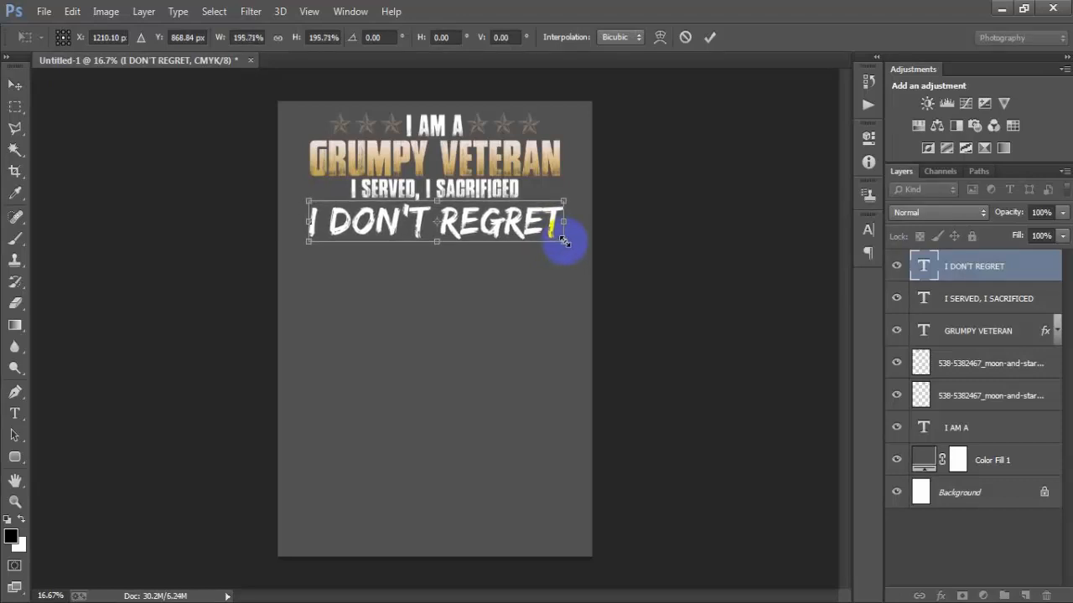
pyautogui.click(709, 37)
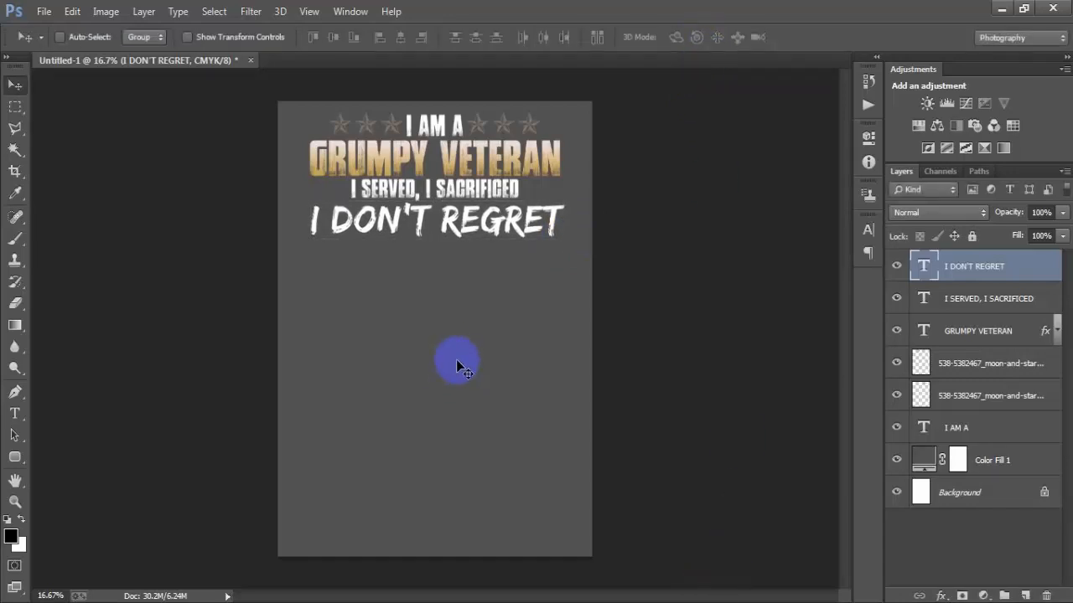
# Centre "I DON'T REGRET" horizontally on the Background layer and reselect only its text layer
pyautogui.keyDown('ctrl'); pyautogui.click(987, 503); pyautogui.keyUp('ctrl')
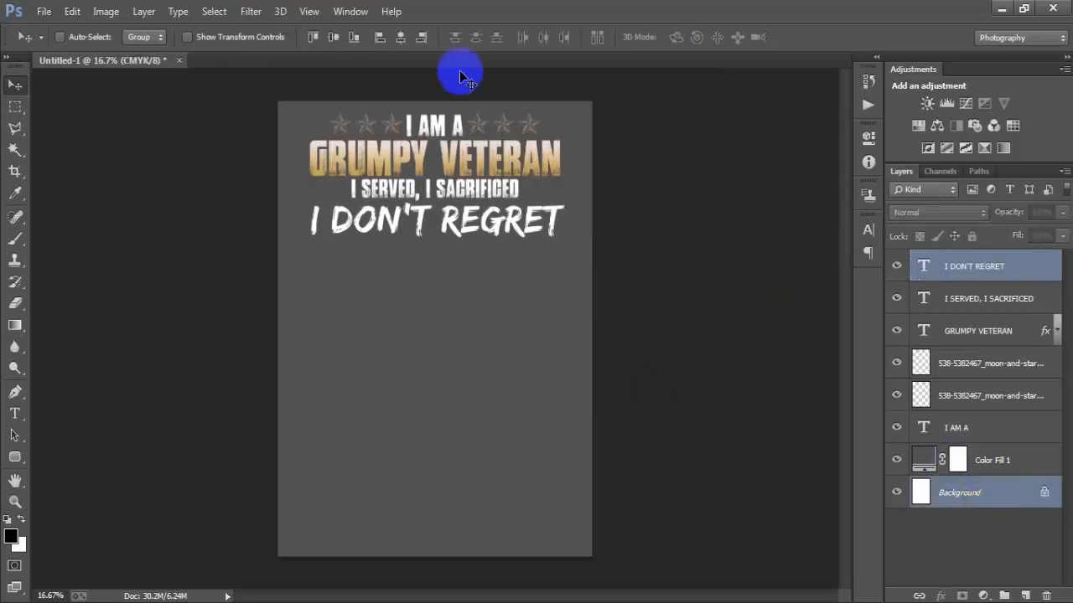
pyautogui.click(401, 38)
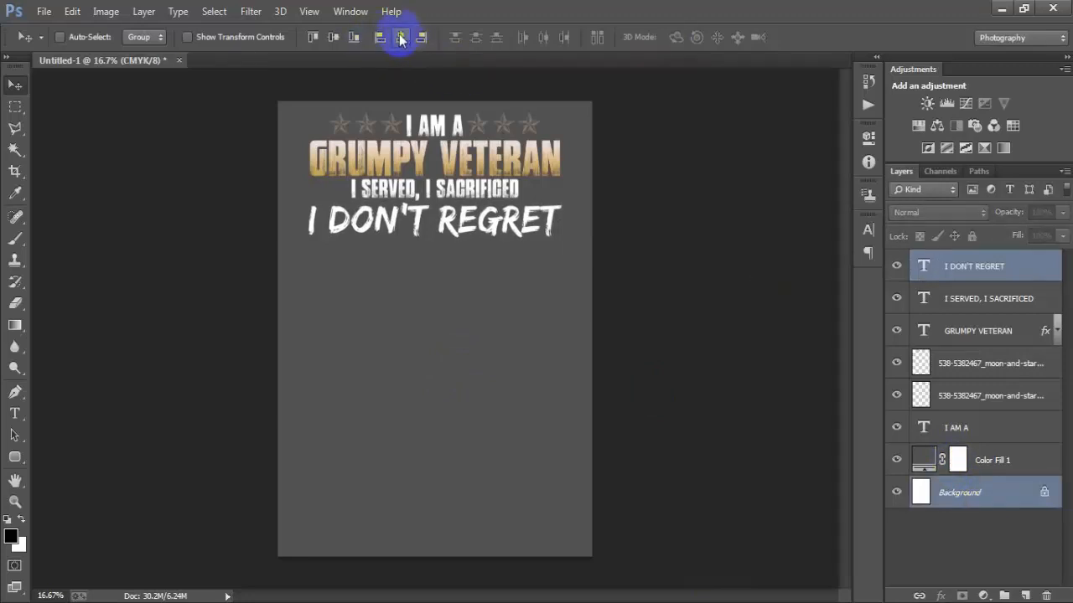
pyautogui.click(1019, 266)
pyautogui.click(897, 267)
pyautogui.click(897, 266)
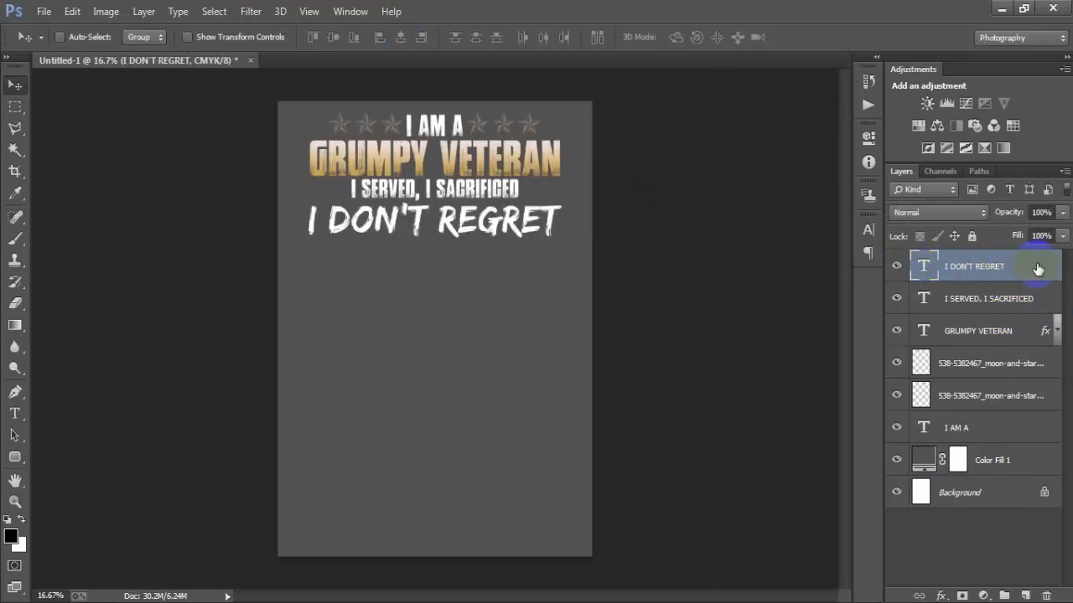
# Add a Gradient Overlay to the "I DON'T REGRET" layer and open its gradient for editing
pyautogui.doubleClick(1037, 268)
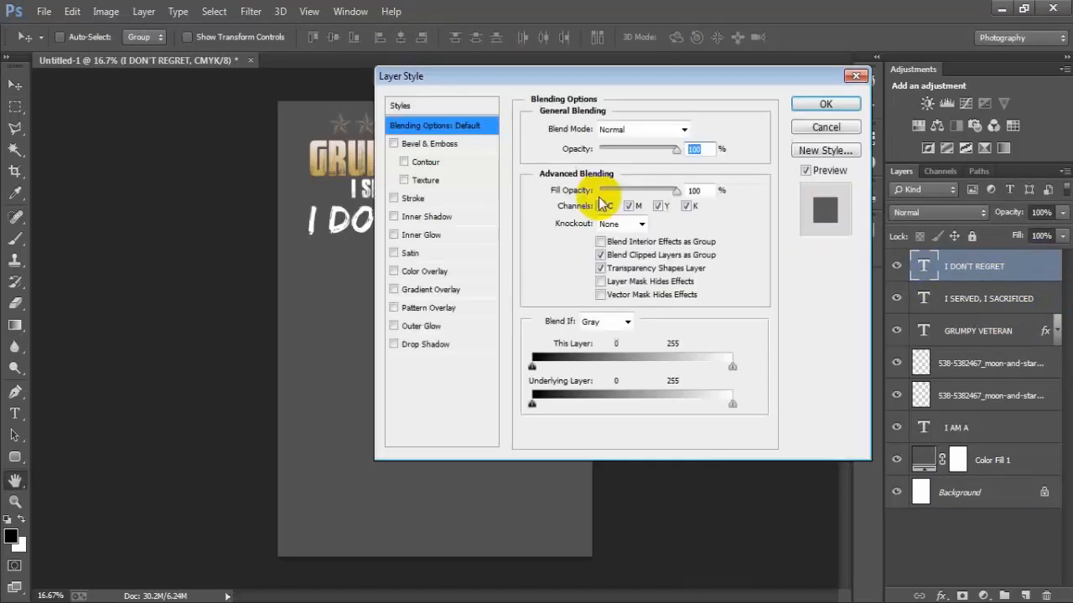
pyautogui.click(436, 287)
pyautogui.click(643, 172)
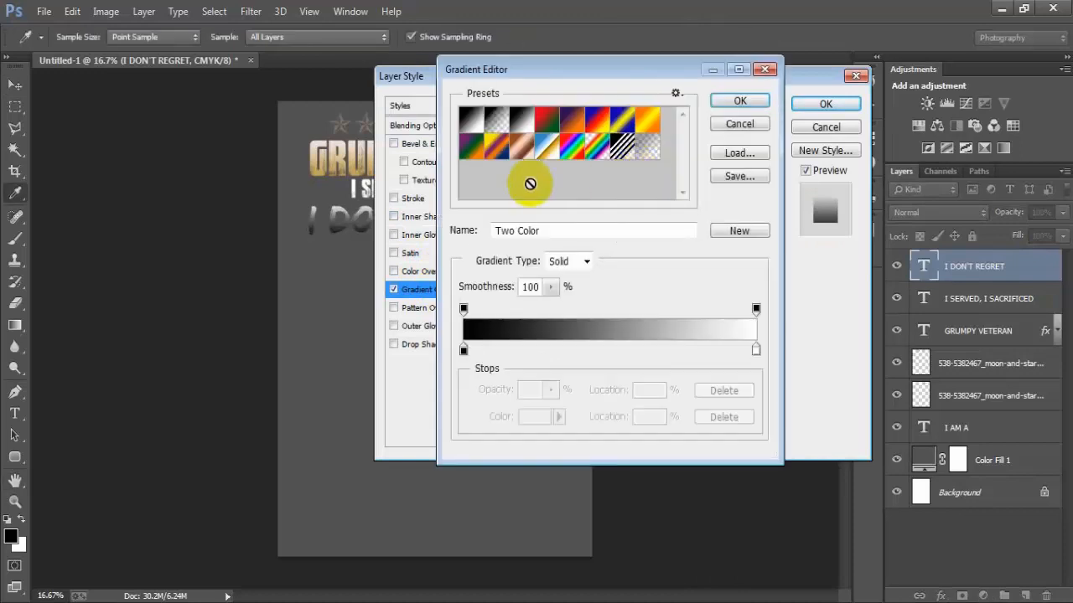
# Set the gradient's white end stop to F0E3E1 and open the black start stop's colour for editing
pyautogui.click(754, 349)
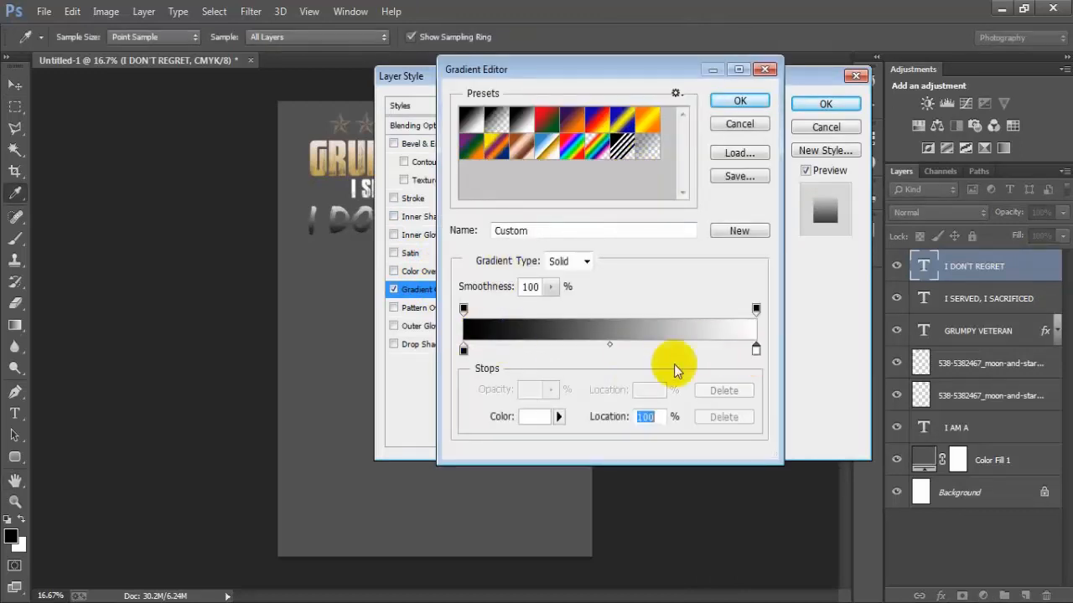
pyautogui.click(533, 416)
pyautogui.moveTo(629, 335); pyautogui.dragTo(529, 335)
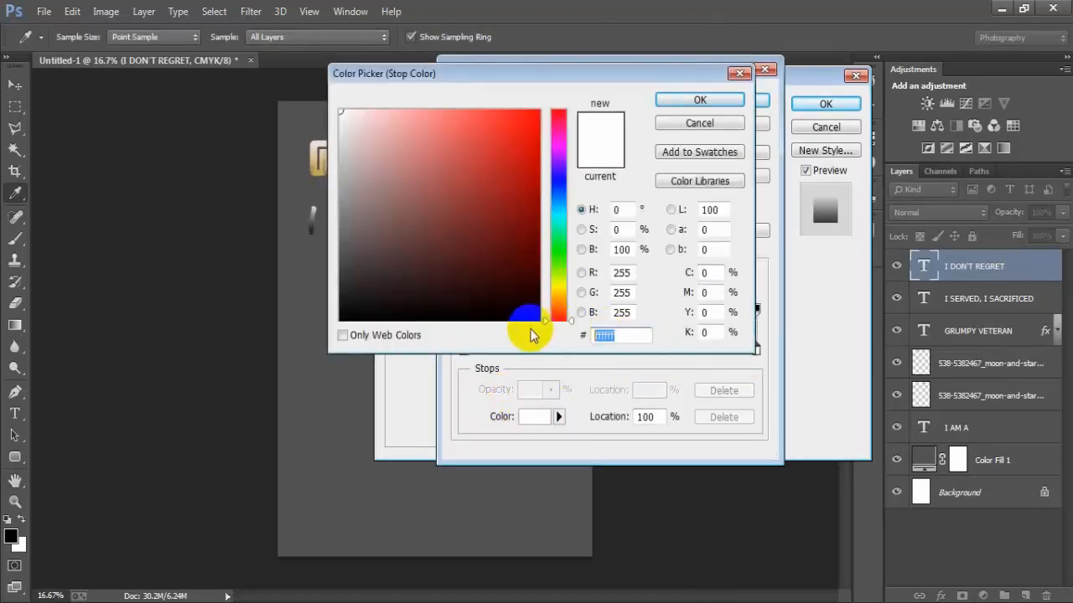
pyautogui.write('F0')
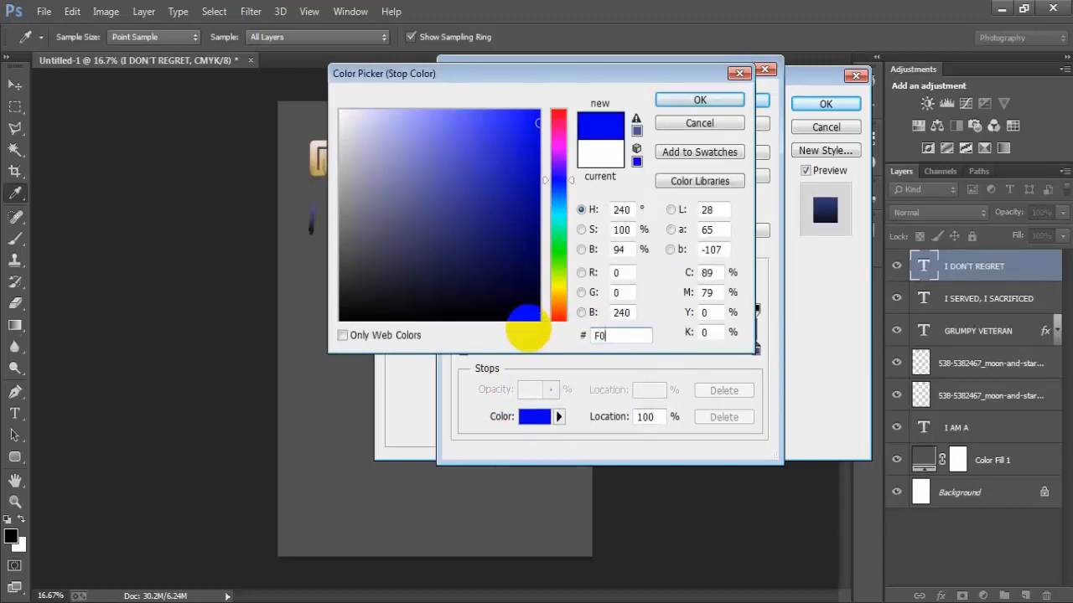
pyautogui.write('E')
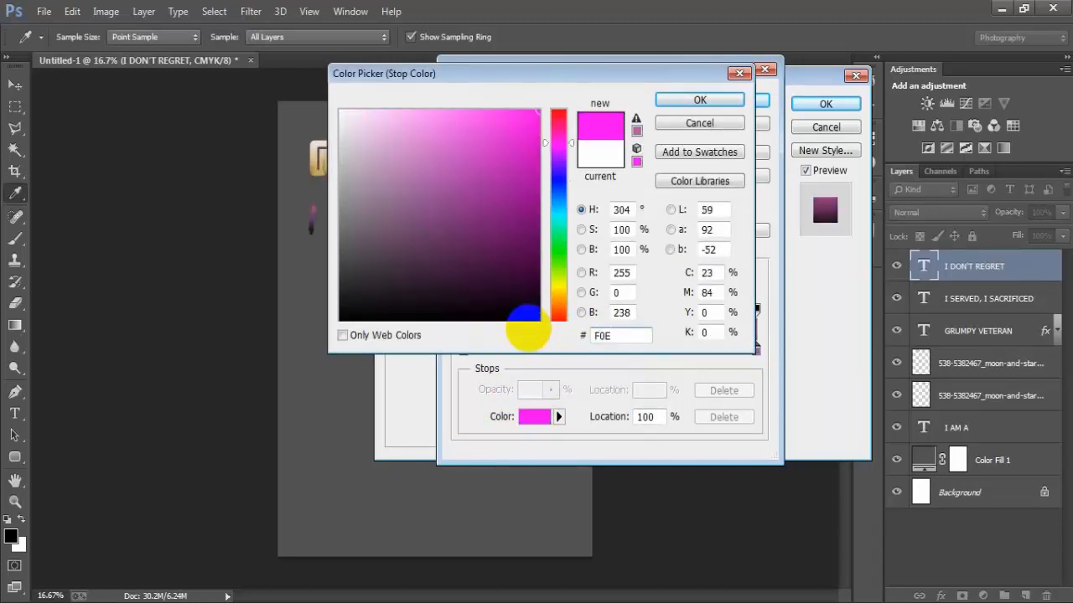
pyautogui.write('3E1')
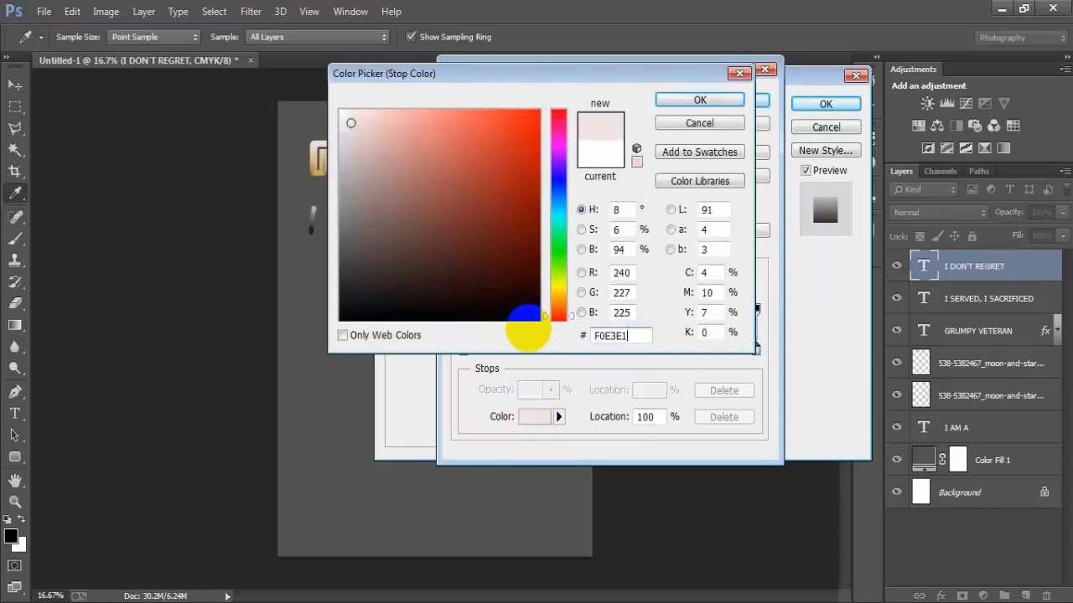
pyautogui.press('Return')
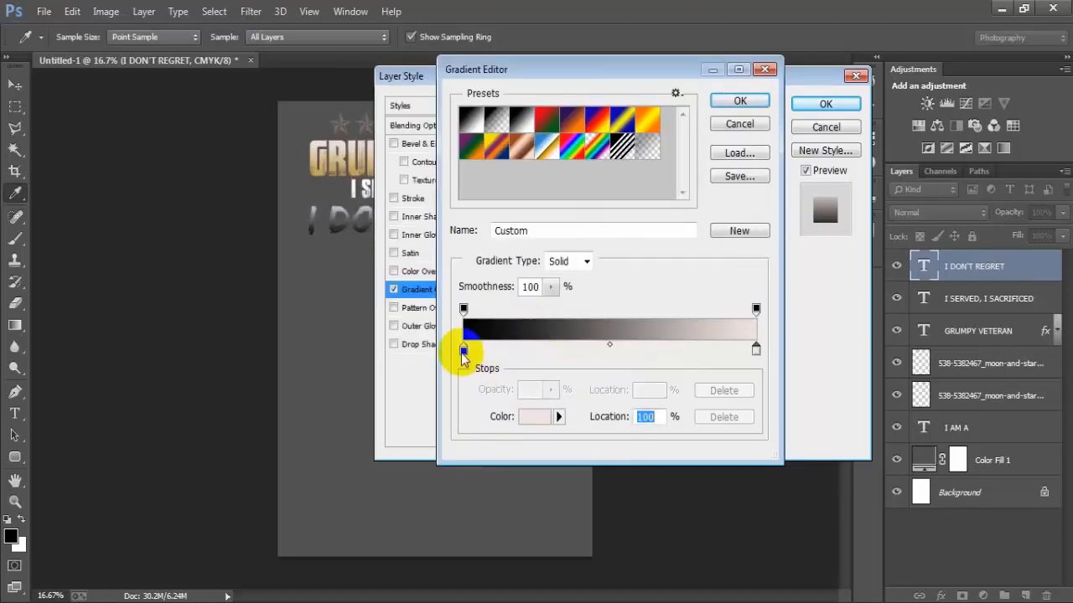
pyautogui.click(462, 351)
pyautogui.click(526, 419)
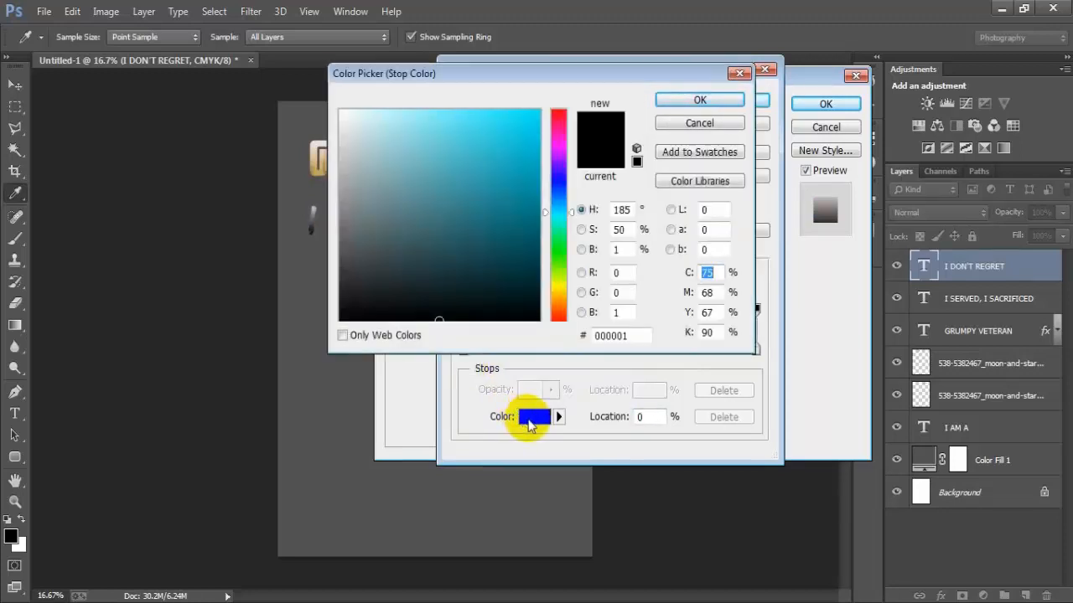
pyautogui.doubleClick(624, 335)
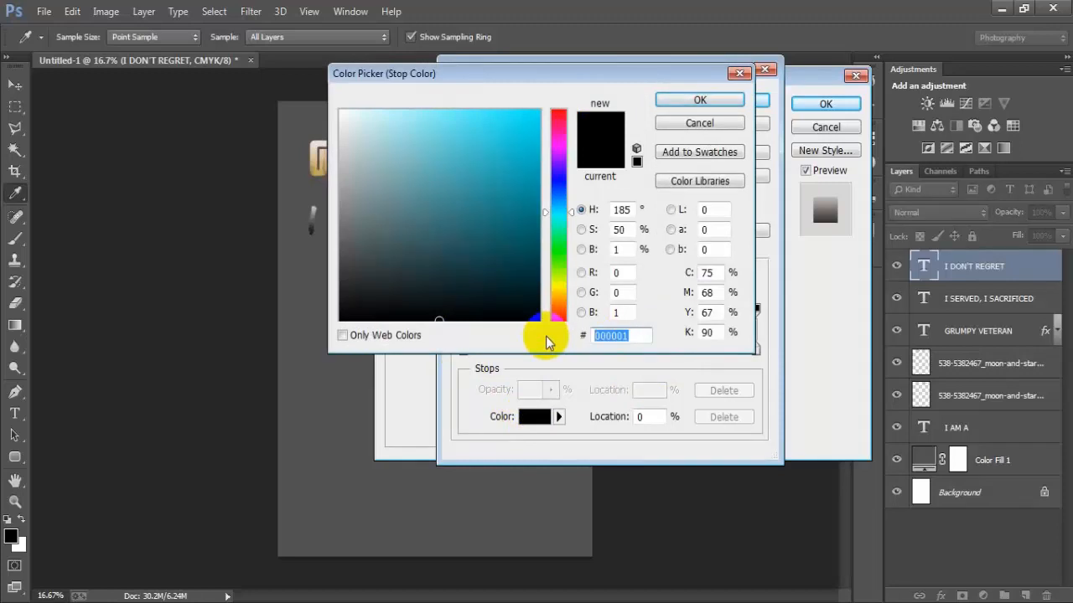
pyautogui.write('84')
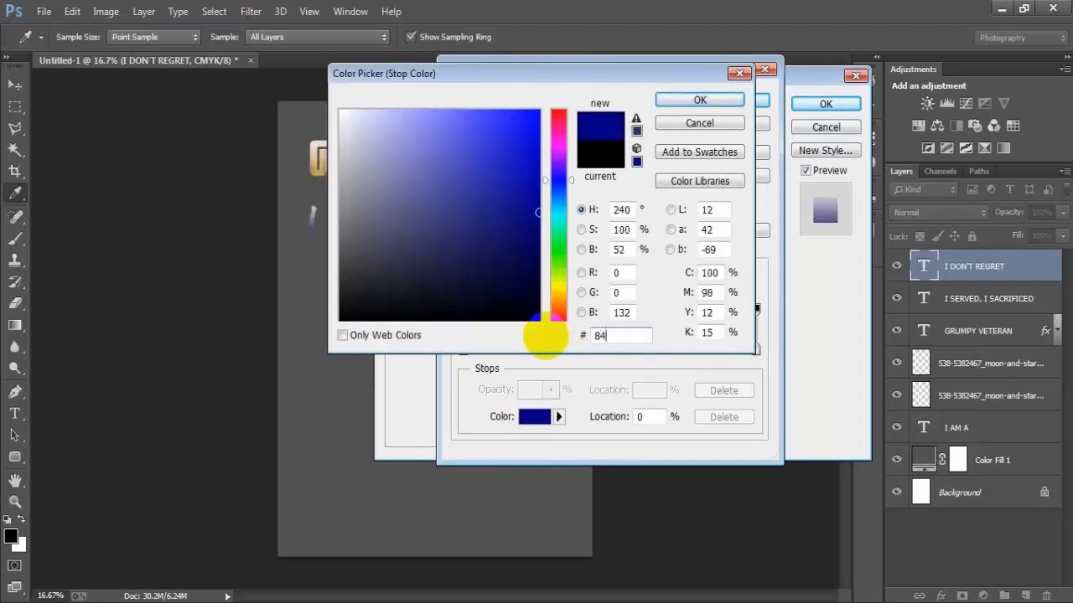
pyautogui.press('BackSpace')
pyautogui.press('BackSpace')
pyautogui.write('C')
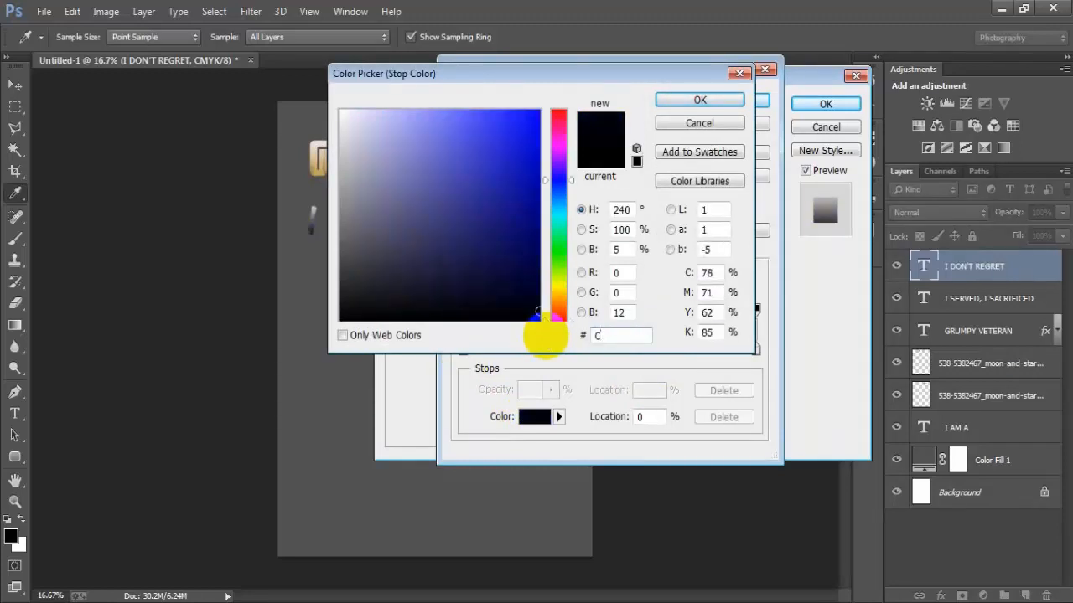
pyautogui.write('7AA')
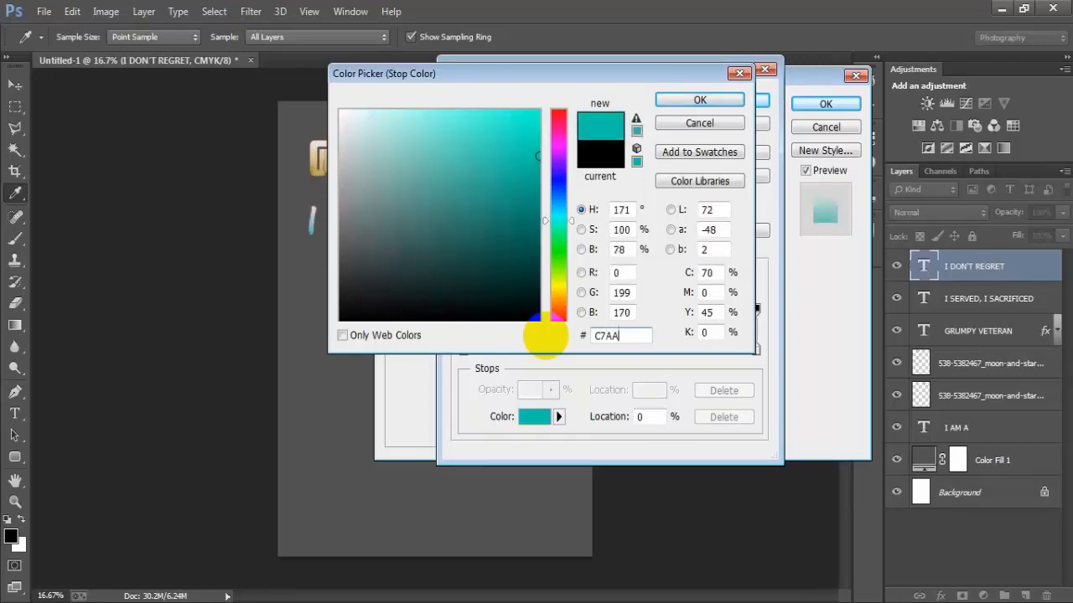
pyautogui.write('34C')
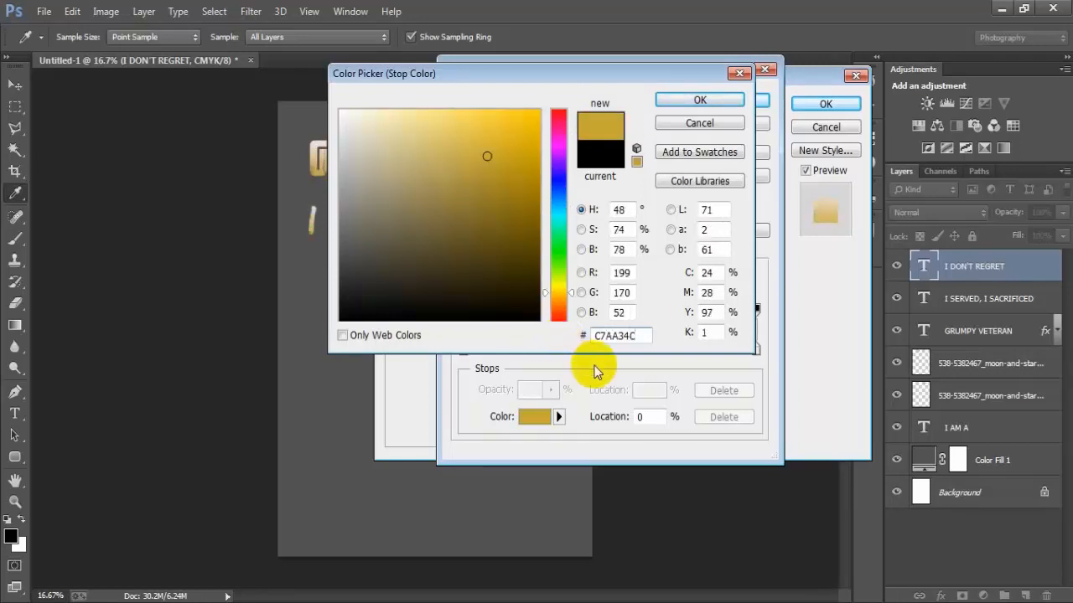
pyautogui.moveTo(641, 335); pyautogui.dragTo(553, 335)
pyautogui.click(708, 101)
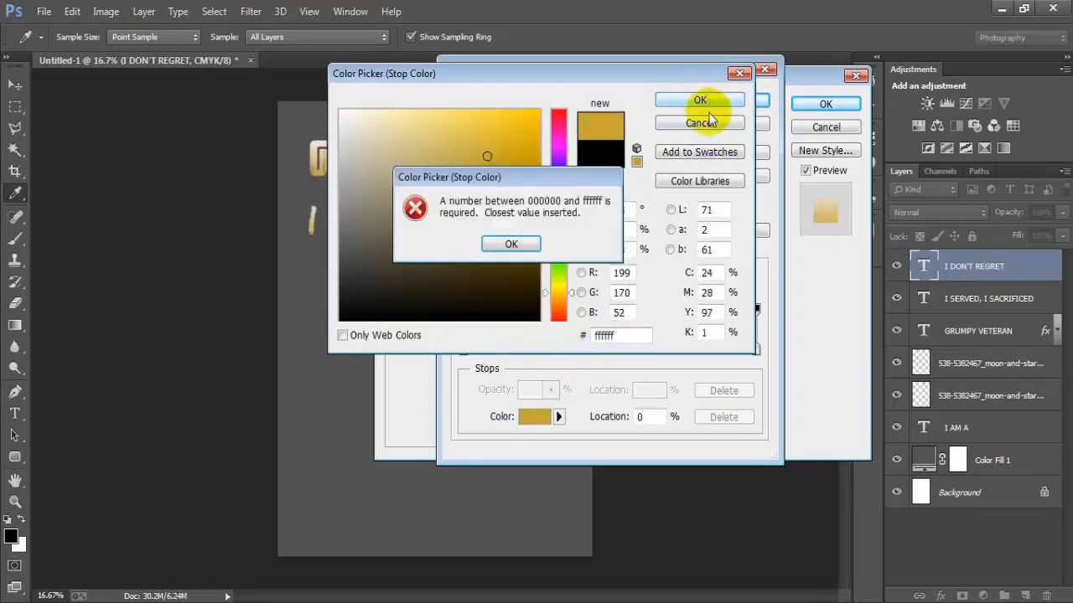
pyautogui.click(511, 242)
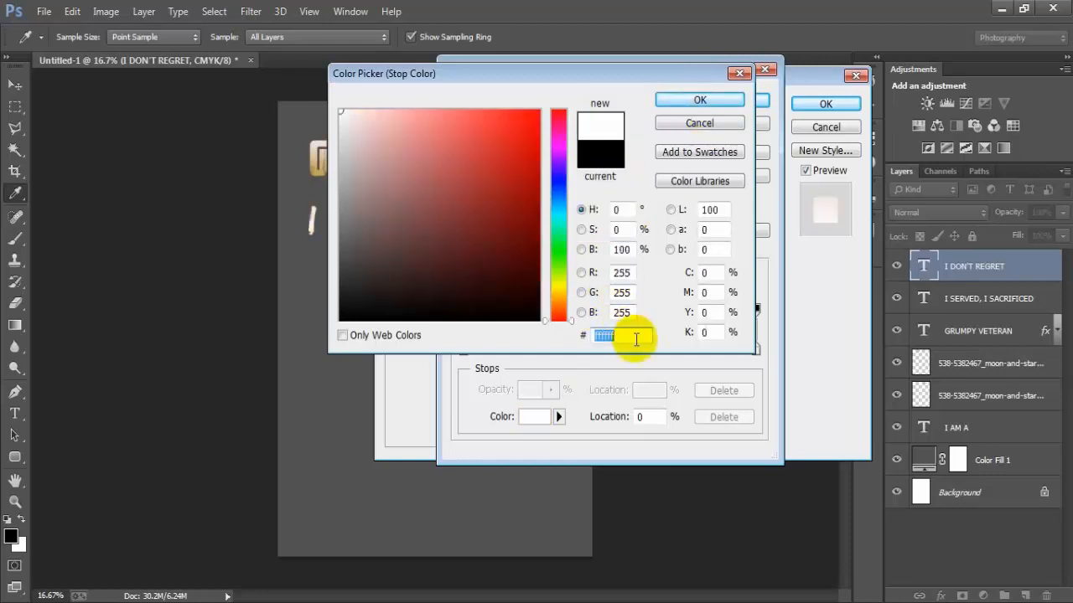
# Set the gradient's start stop to C7A34C and apply the Gradient Overlay to "I DON'T REGRET"
pyautogui.write('C7')
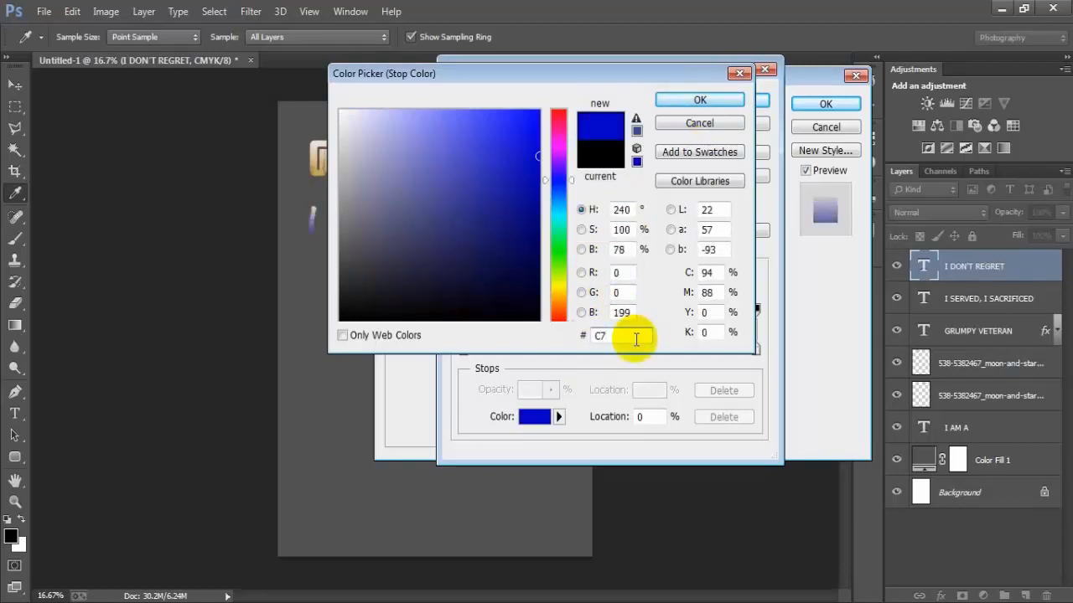
pyautogui.write('A34C')
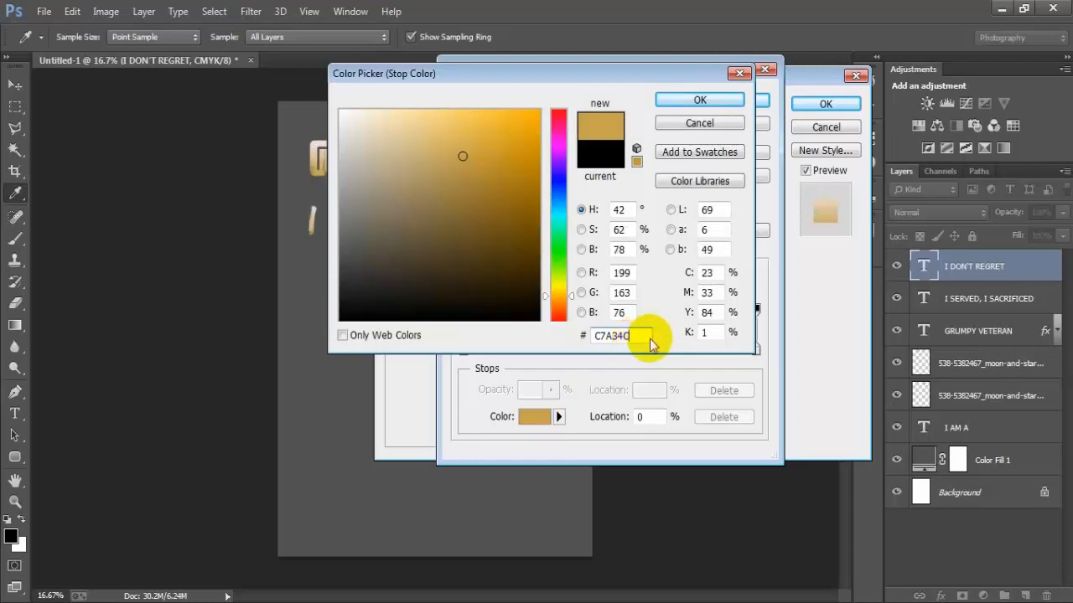
pyautogui.click(735, 99)
pyautogui.click(743, 100)
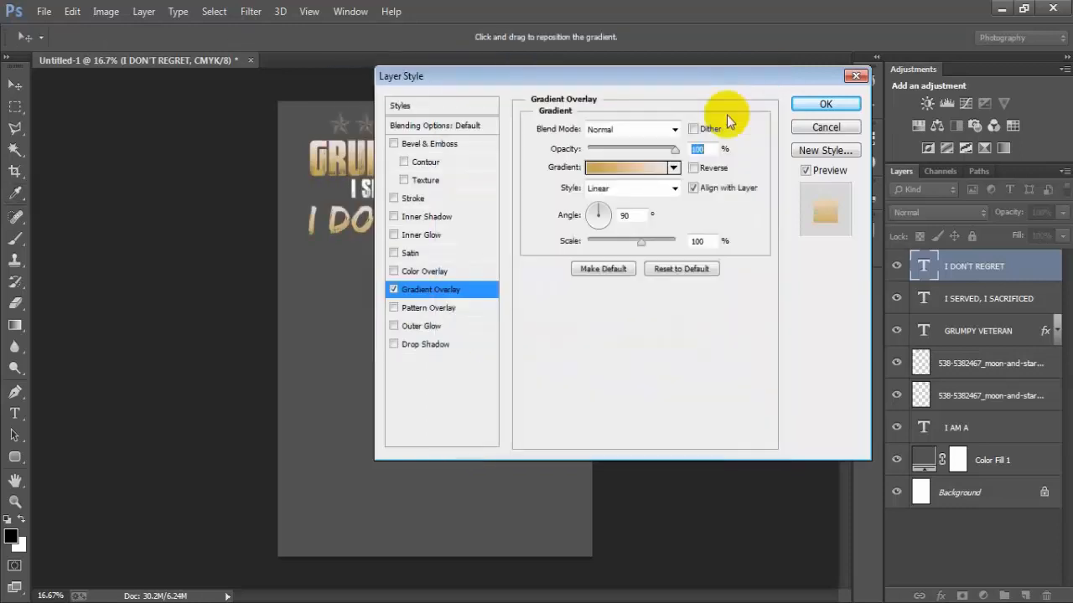
pyautogui.click(817, 105)
pyautogui.click(1058, 270)
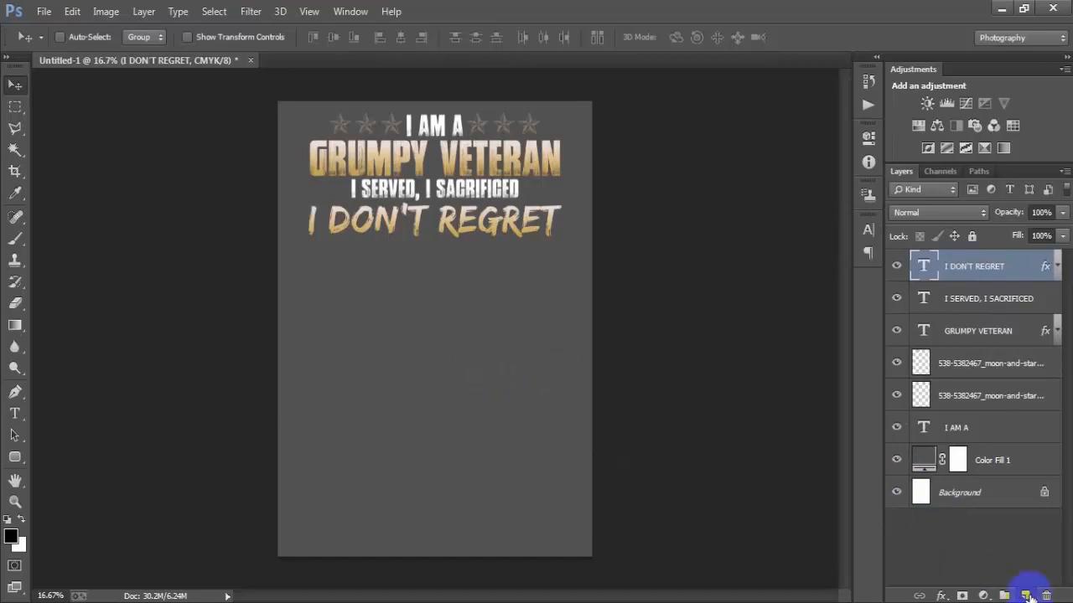
# Add the text line "I AM NOT A HERO, NOT A LEGEND" on a new layer and place it beneath "I DON'T REGRET"
pyautogui.click(1025, 595)
pyautogui.click(14, 413)
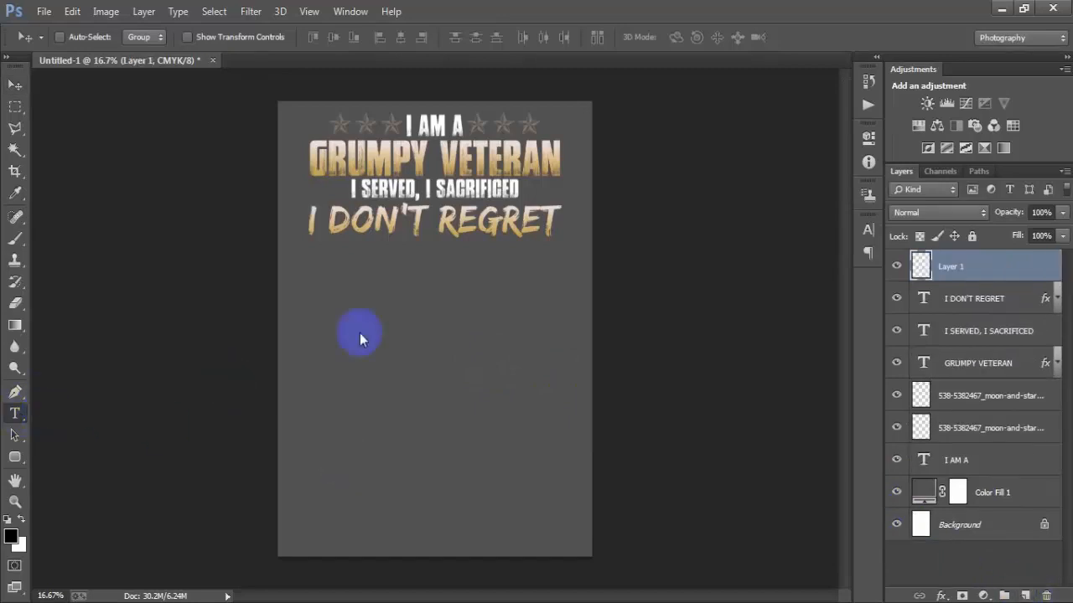
pyautogui.click(386, 297)
pyautogui.hotkey('ctrl', 'v')
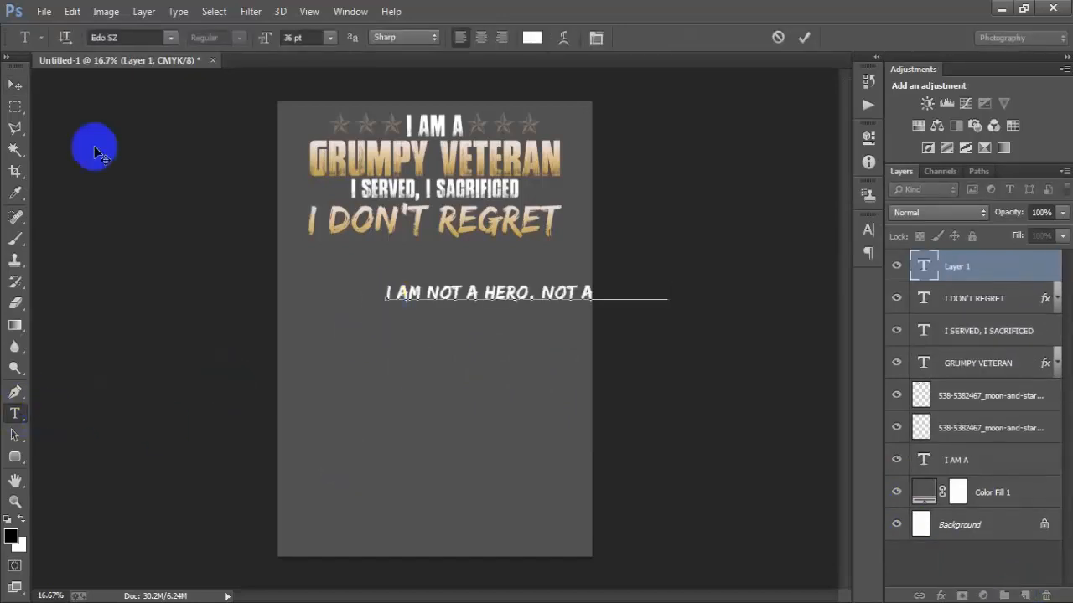
pyautogui.click(15, 85)
pyautogui.click(390, 302)
pyautogui.moveTo(503, 302); pyautogui.dragTo(418, 264)
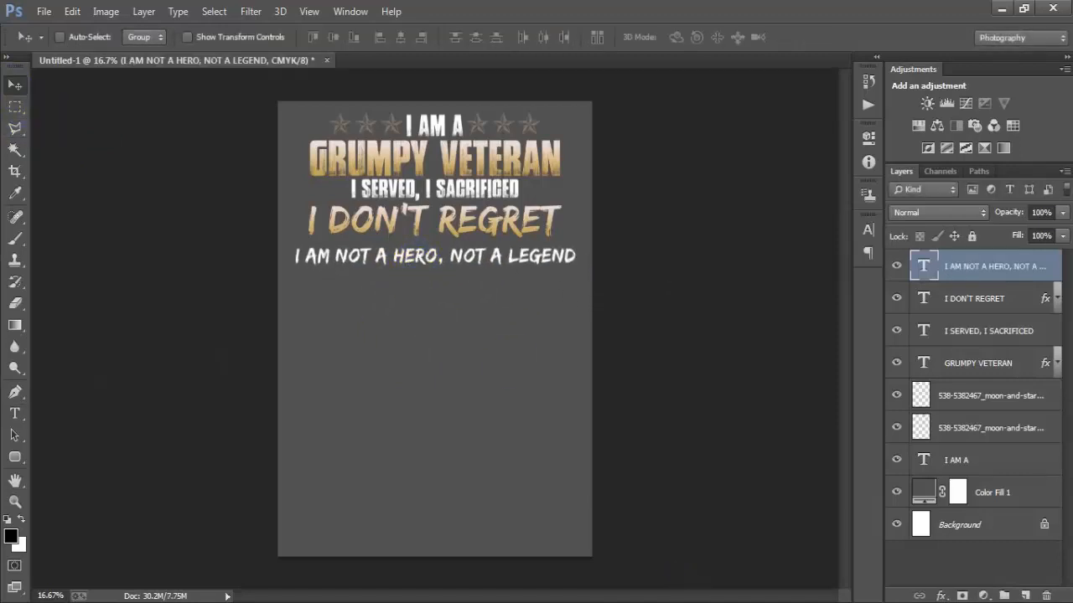
# Change the font of "I AM NOT A HERO, NOT A LEGEND" to Google spies
pyautogui.click(867, 231)
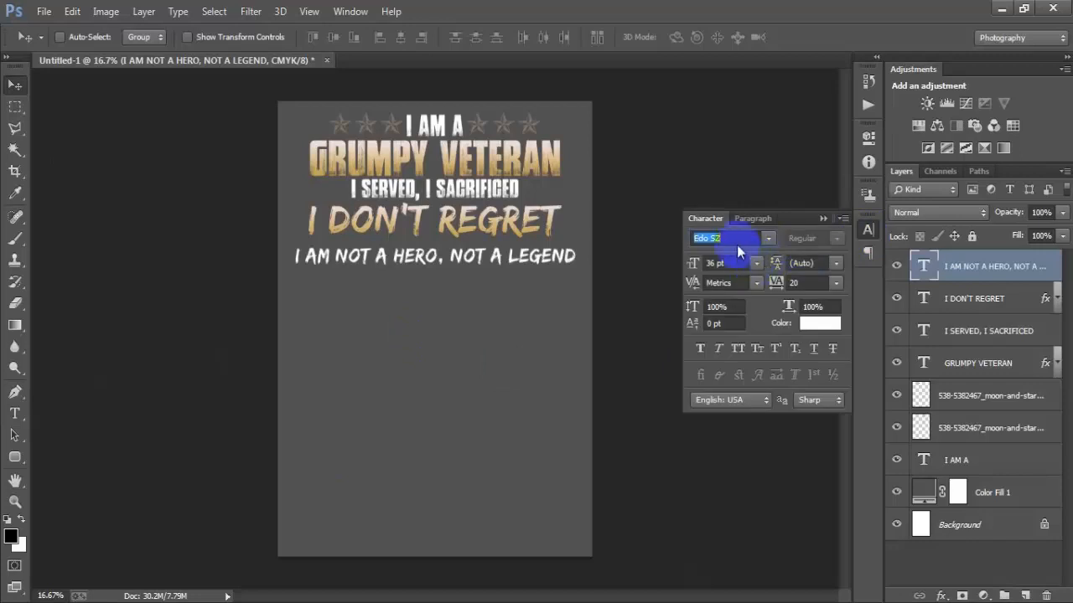
pyautogui.write('ood')
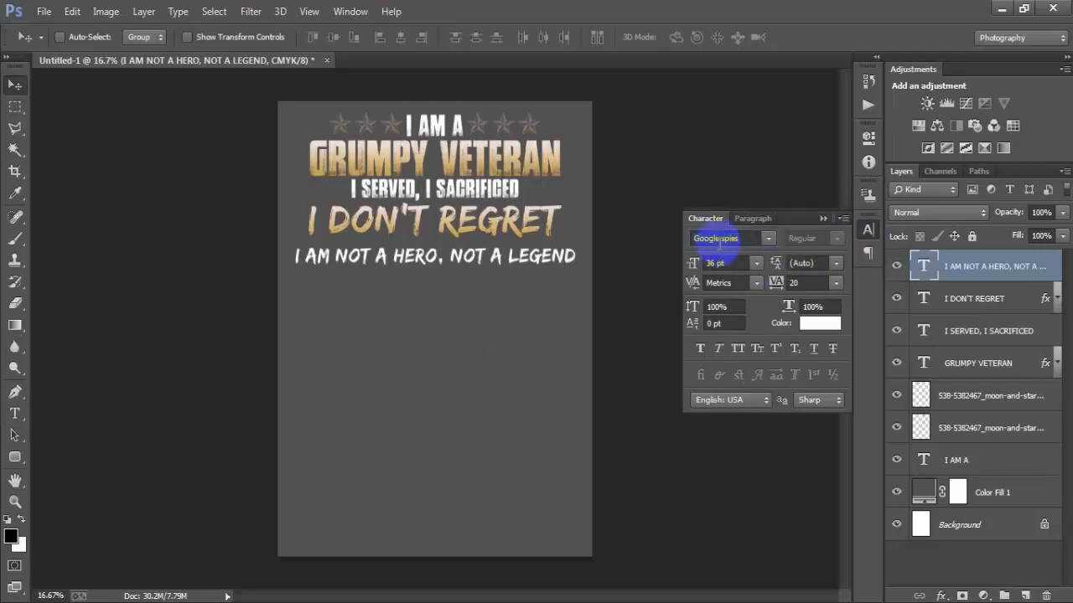
pyautogui.press('Return')
pyautogui.click(822, 218)
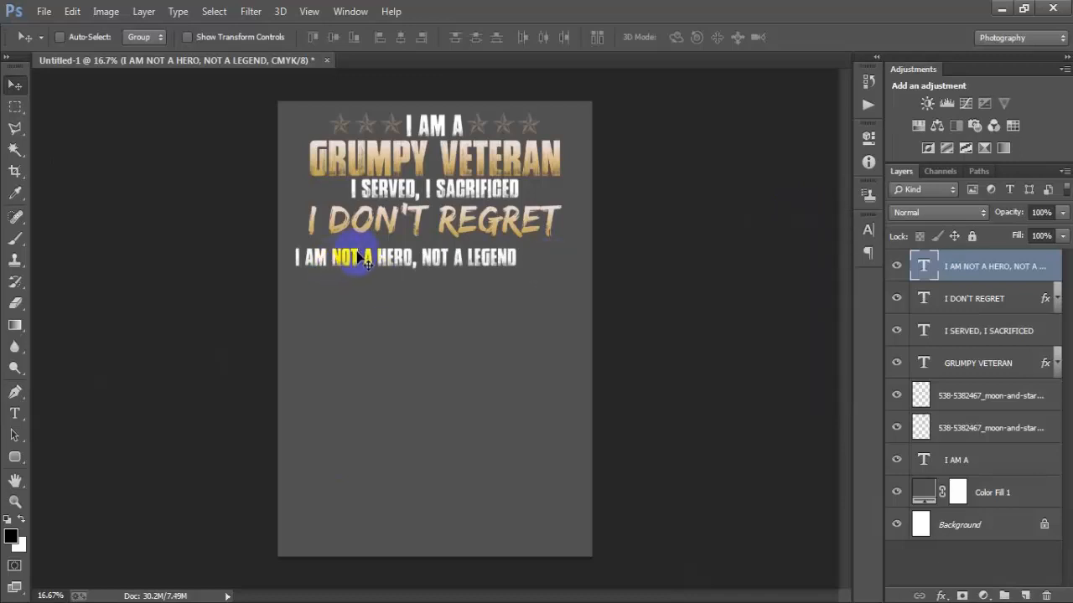
# Scale "I AM NOT A HERO, NOT A LEGEND" to 79.70% and place it close beneath "I DON'T REGRET"
pyautogui.moveTo(361, 259); pyautogui.dragTo(396, 256)
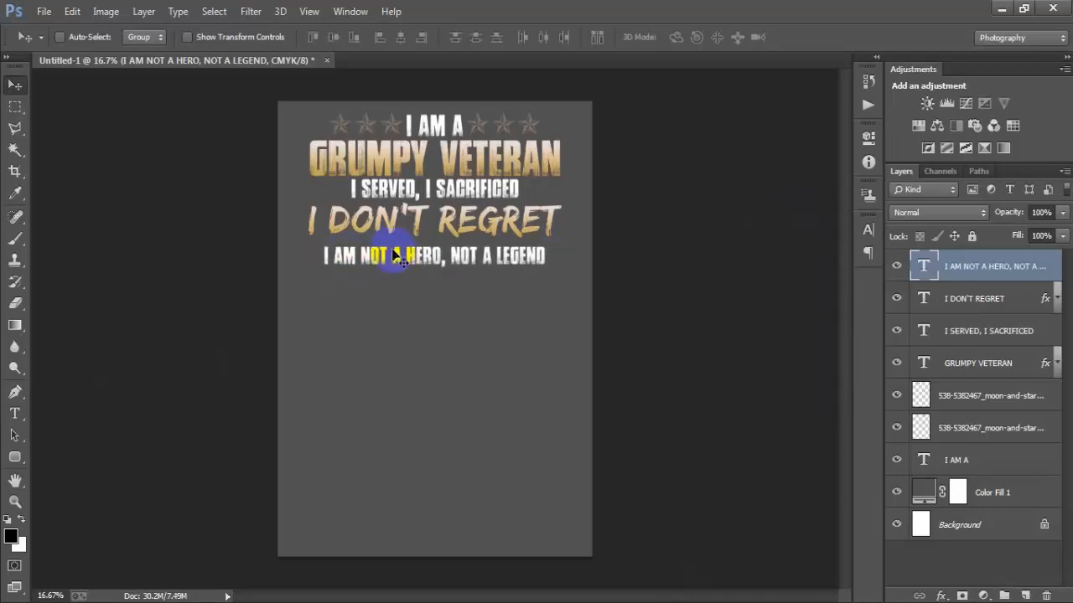
pyautogui.hotkey('ctrl', 't')
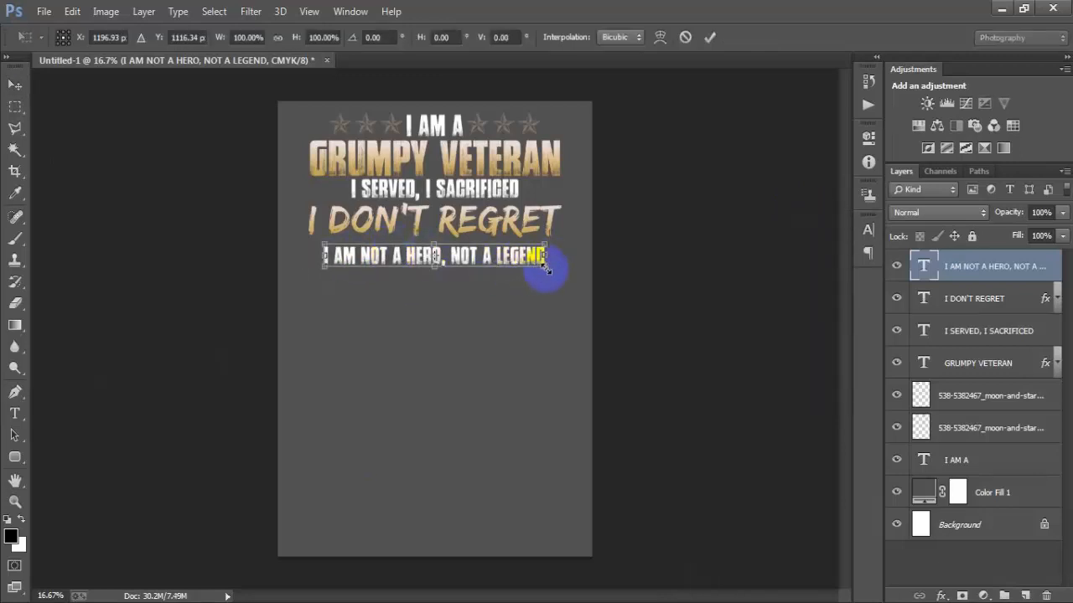
pyautogui.moveTo(546, 268); pyautogui.dragTo(523, 258)
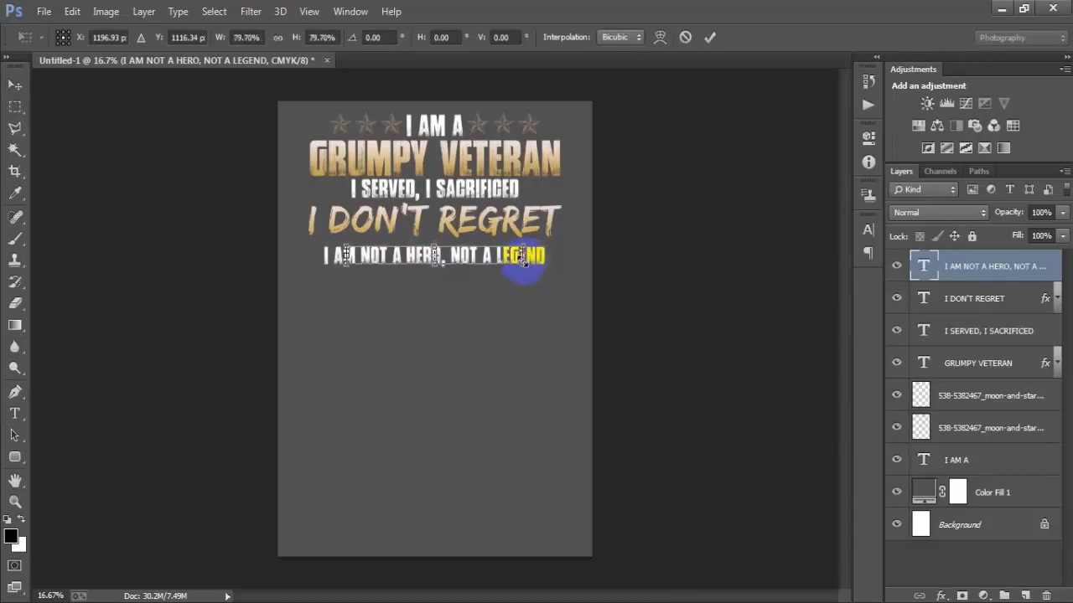
pyautogui.click(709, 37)
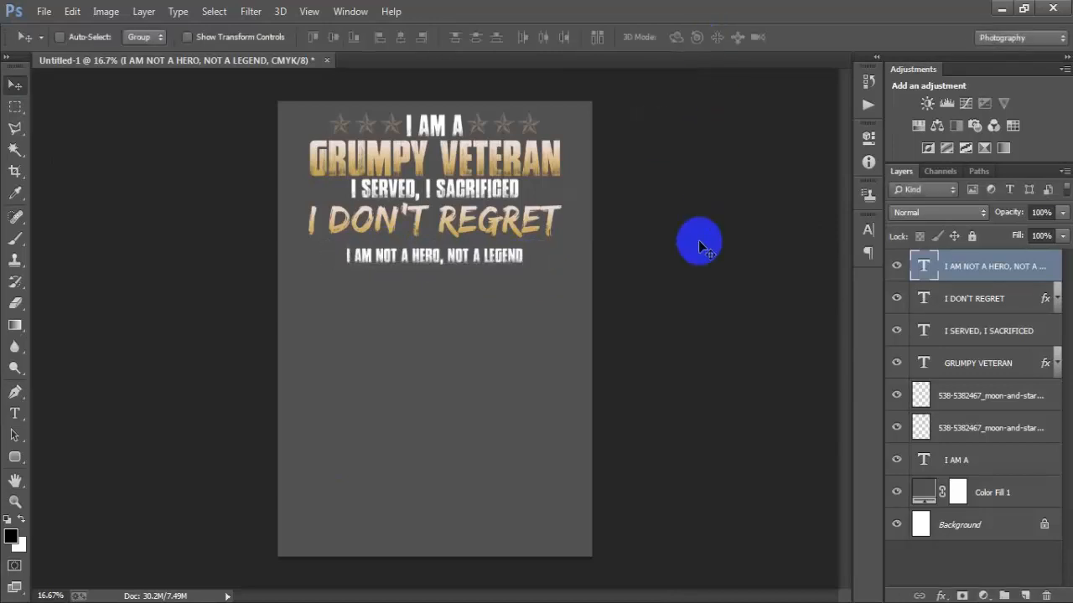
pyautogui.hotkey('shift', 'Up')
pyautogui.hotkey('shift', 'Up')
pyautogui.hotkey('shift', 'Up')
pyautogui.hotkey('shift', 'Up')
pyautogui.hotkey('shift', 'Up')
pyautogui.hotkey('shift', 'Up')
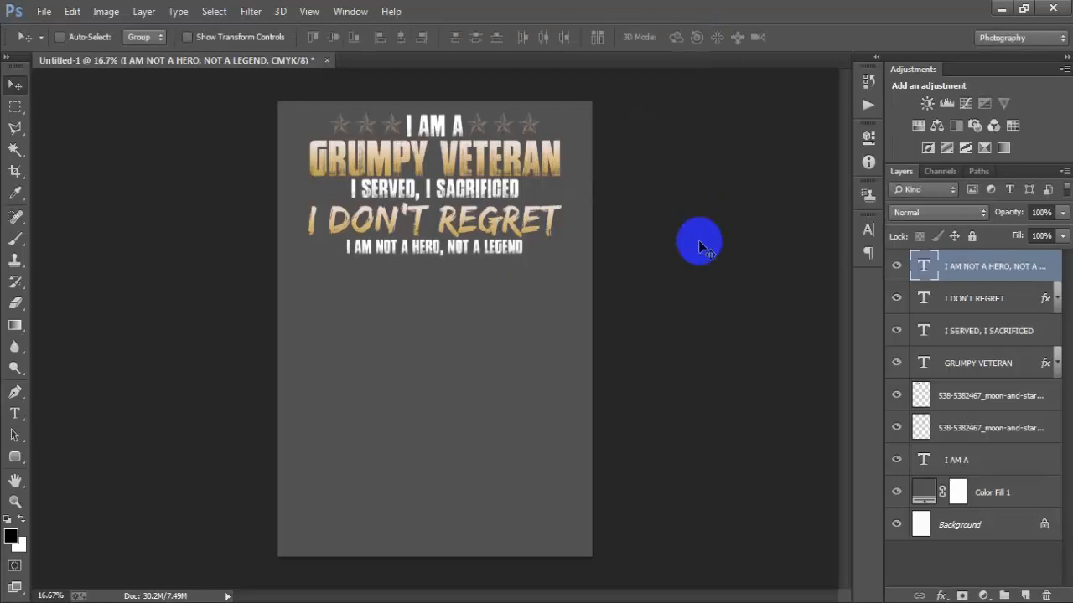
pyautogui.hotkey('shift', 'Down')
# Centre "I AM NOT A HERO, NOT A LEGEND" horizontally on the Background layer and reselect only its text layer
pyautogui.keyDown('ctrl'); pyautogui.click(949, 525); pyautogui.keyUp('ctrl')
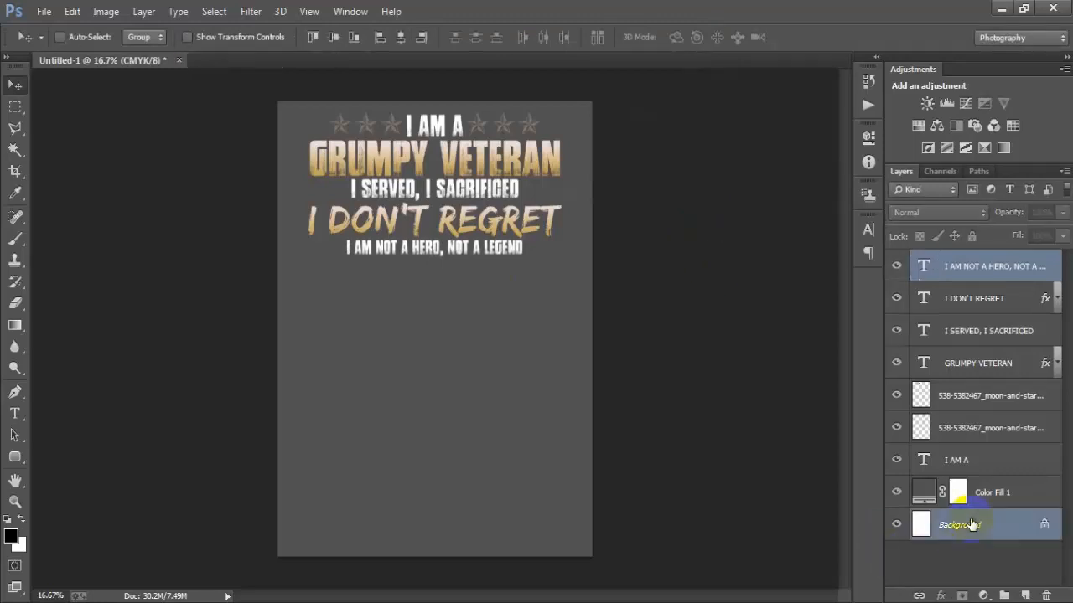
pyautogui.click(401, 37)
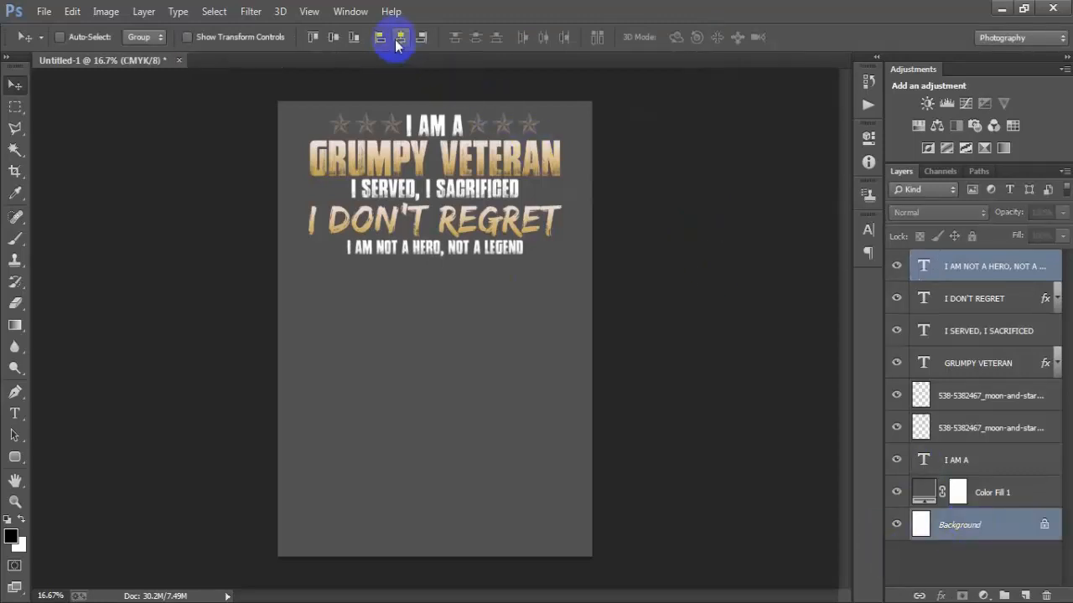
pyautogui.click(922, 252)
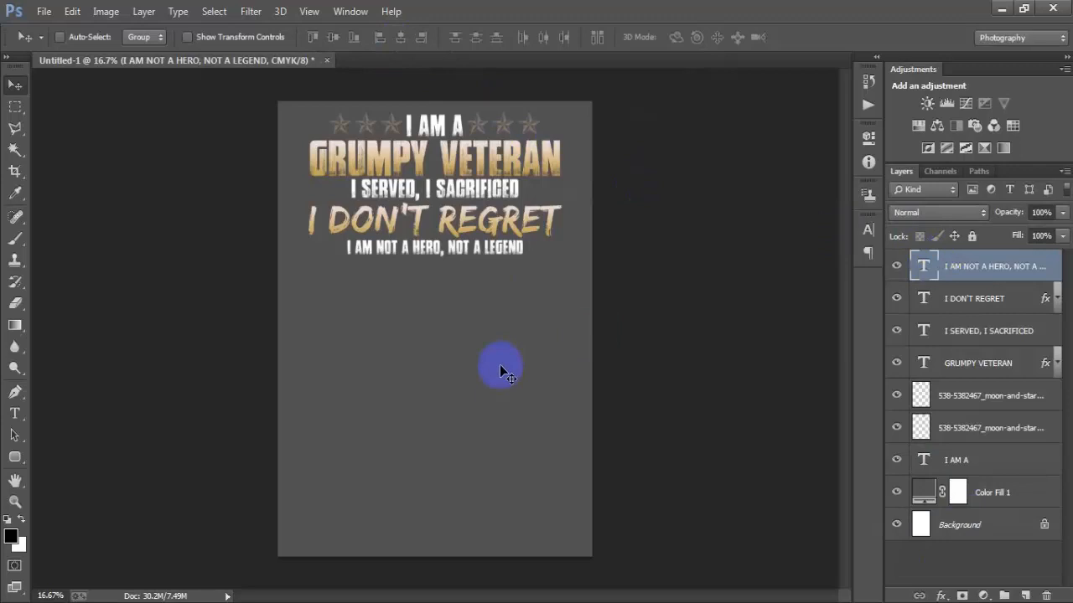
# Duplicate the "I AM NOT A HERO, NOT A LEGEND" layer and move the copy straight down to form a separate line below it
pyautogui.hotkey('ctrl', 'j')
pyautogui.hotkey('shift', 'Down')
pyautogui.hotkey('shift', 'Down')
pyautogui.hotkey('shift', 'Down')
pyautogui.hotkey('shift', 'Down')
pyautogui.hotkey('shift', 'Down')
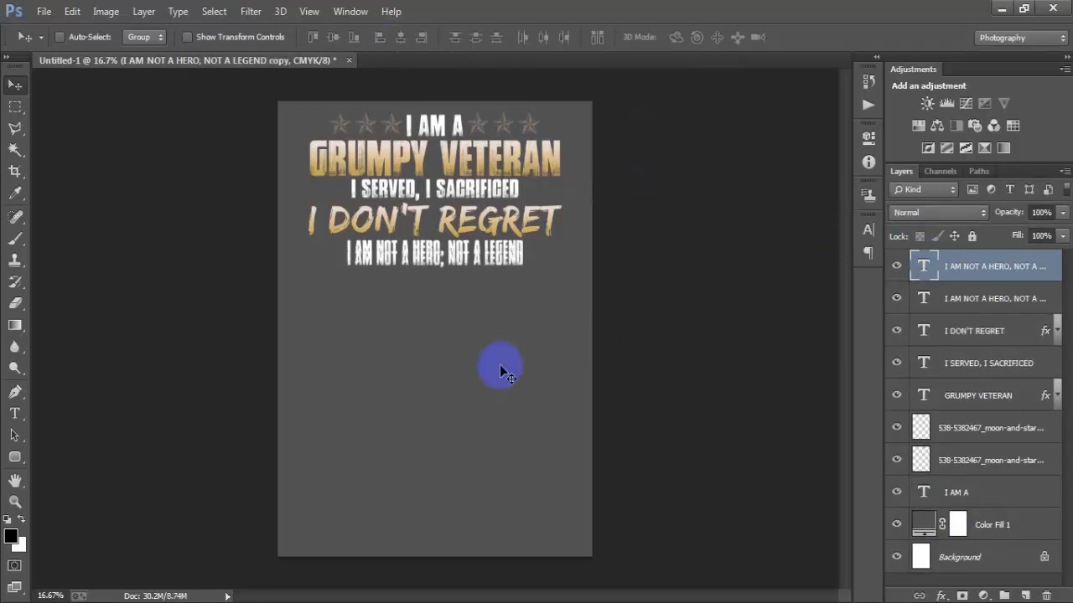
pyautogui.hotkey('shift', 'Down')
pyautogui.hotkey('shift', 'Down')
pyautogui.hotkey('shift', 'Down')
pyautogui.hotkey('shift', 'Down')
pyautogui.hotkey('shift', 'Down')
pyautogui.hotkey('shift', 'Down')
pyautogui.hotkey('shift', 'Down')
pyautogui.hotkey('shift', 'Down')
pyautogui.hotkey('shift', 'Down')
pyautogui.hotkey('shift', 'Down')
pyautogui.hotkey('shift', 'Down')
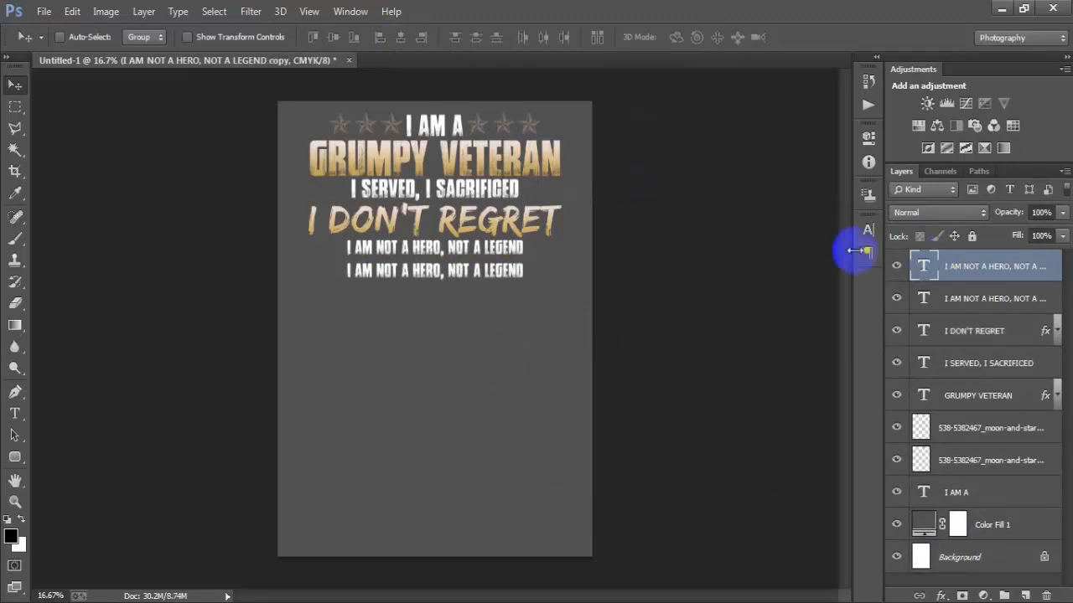
# Replace the lower "I AM NOT A HERO, NOT A LEGEND" copy with "MY OATH OF ENLISTMENT HAS NO EXPIRATION DATE" and move it roughly beneath the line above
pyautogui.doubleClick(923, 266)
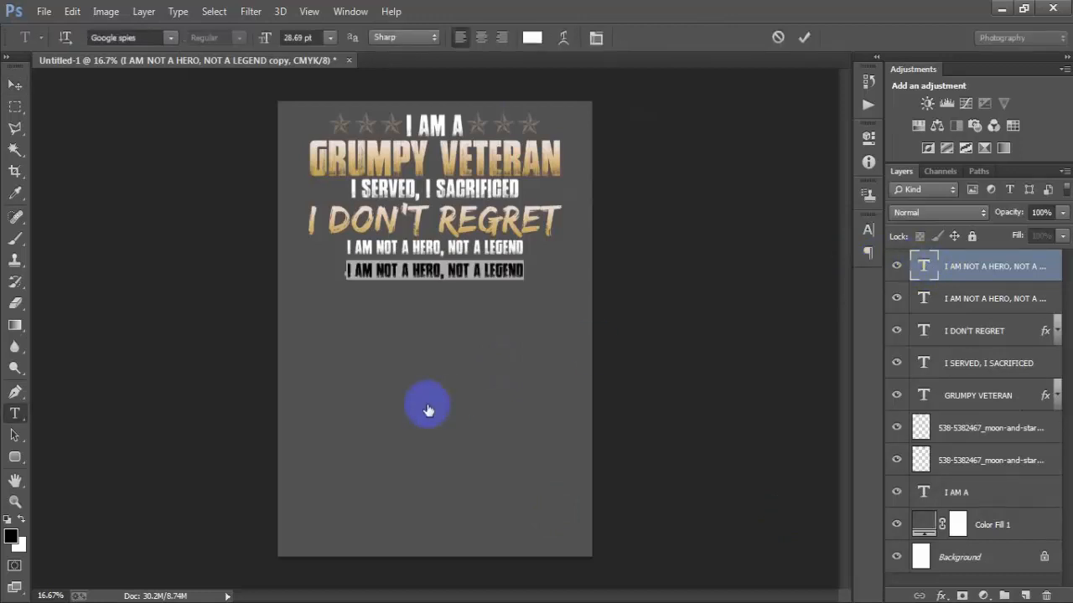
pyautogui.write('MY OATH OF ENLISTMENT HAS NO EXPIRATION')
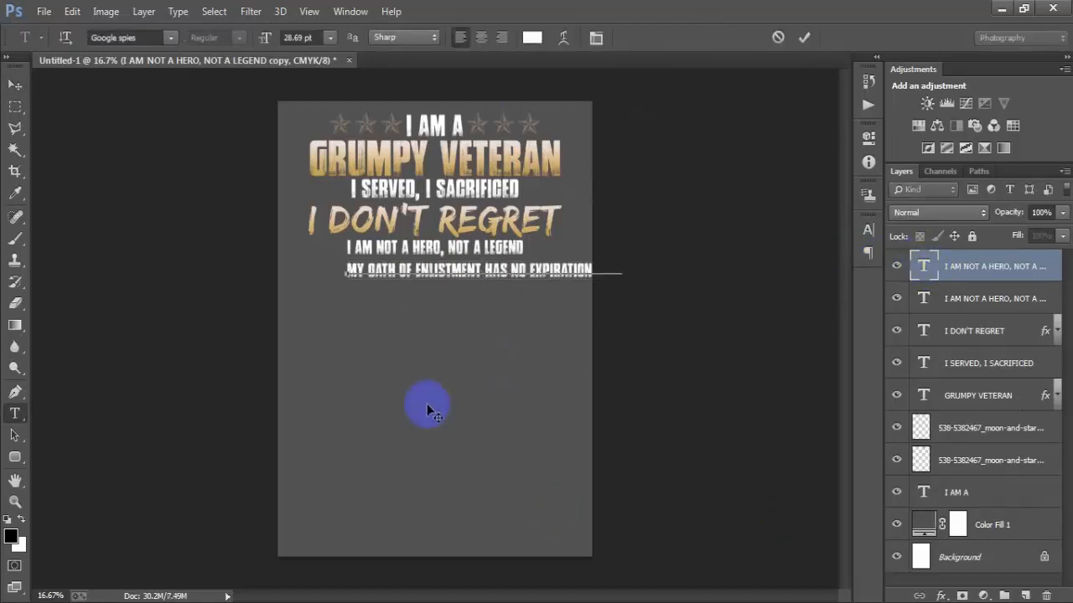
pyautogui.click(14, 86)
pyautogui.moveTo(486, 299); pyautogui.dragTo(445, 276)
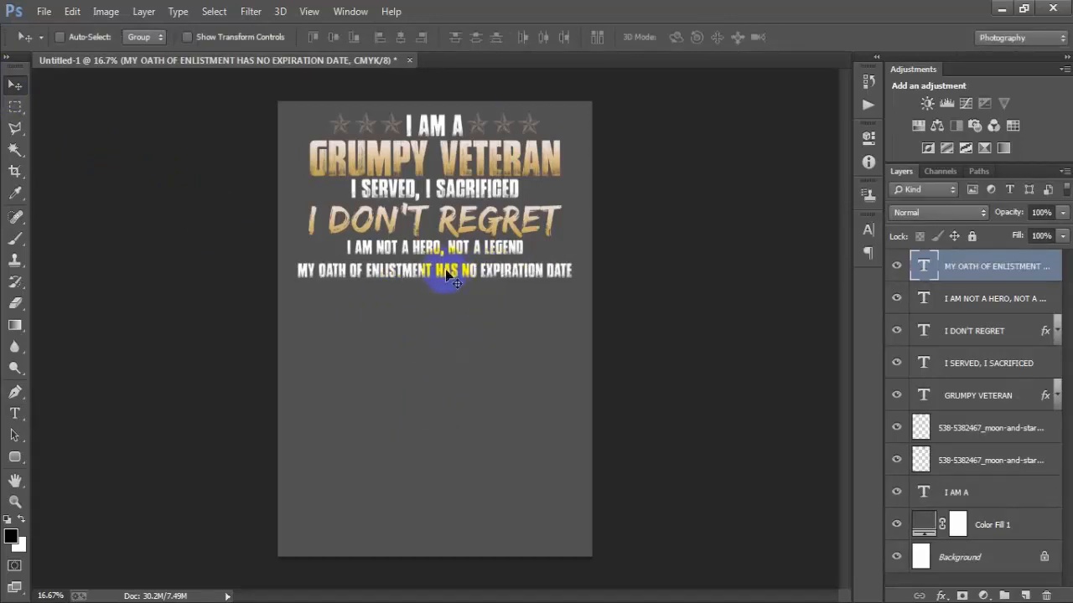
# Scale "MY OATH OF ENLISTMENT HAS NO EXPIRATION DATE" proportionally to 93.69%
pyautogui.hotkey('ctrl', 't')
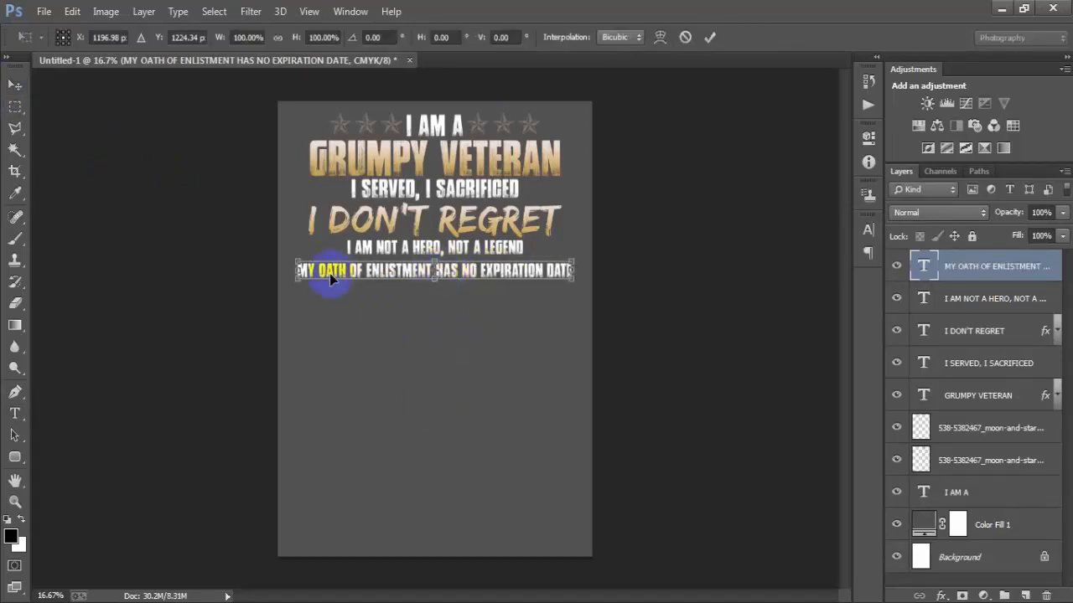
pyautogui.moveTo(300, 276); pyautogui.dragTo(303, 275)
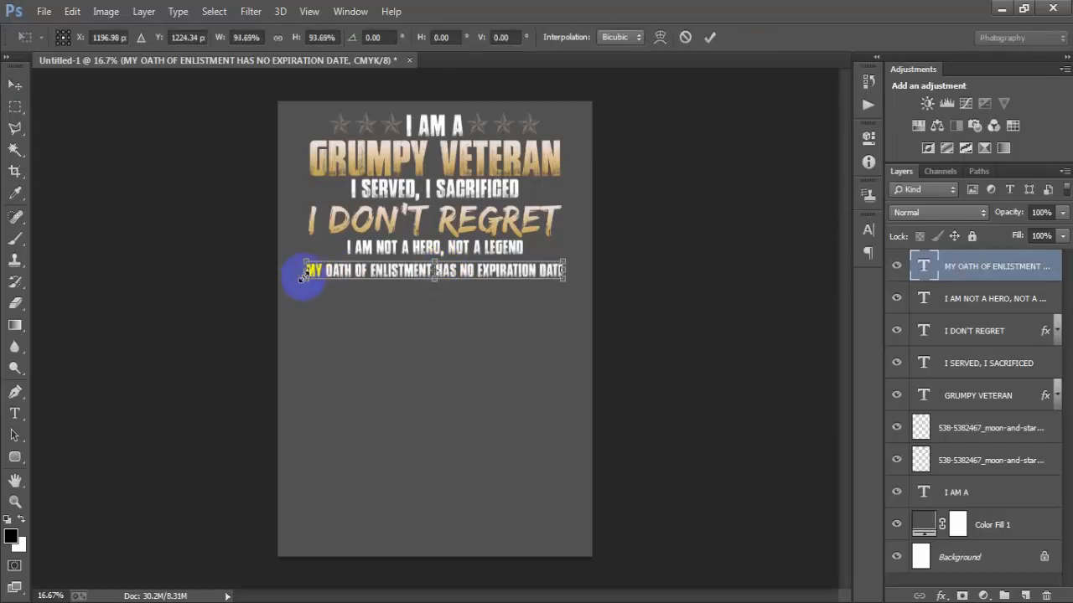
pyautogui.click(709, 37)
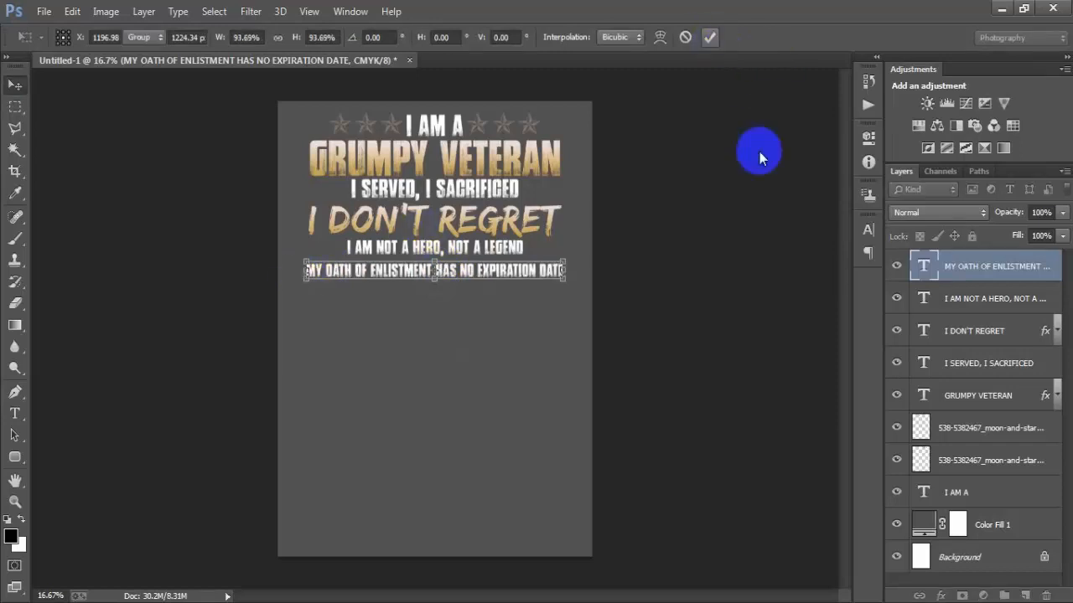
# Nudge the oath line up close beneath "I AM NOT A HERO, NOT A LEGEND" and align the horizontal centres of both lines
pyautogui.hotkey('shift', 'Up')
pyautogui.hotkey('shift', 'Up')
pyautogui.hotkey('shift', 'Up')
pyautogui.hotkey('shift', 'Up')
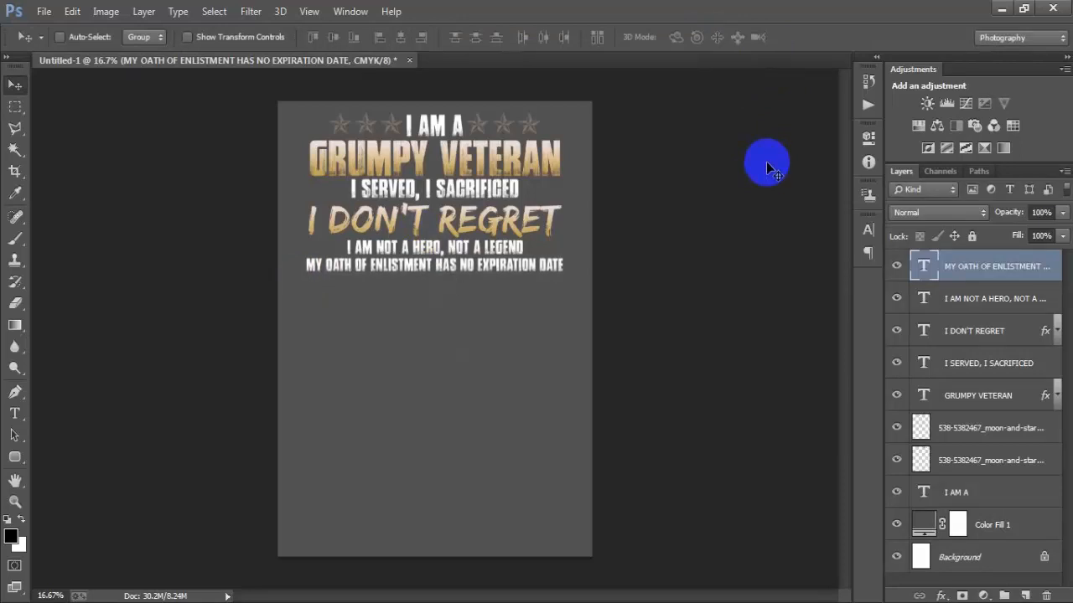
pyautogui.press('Down')
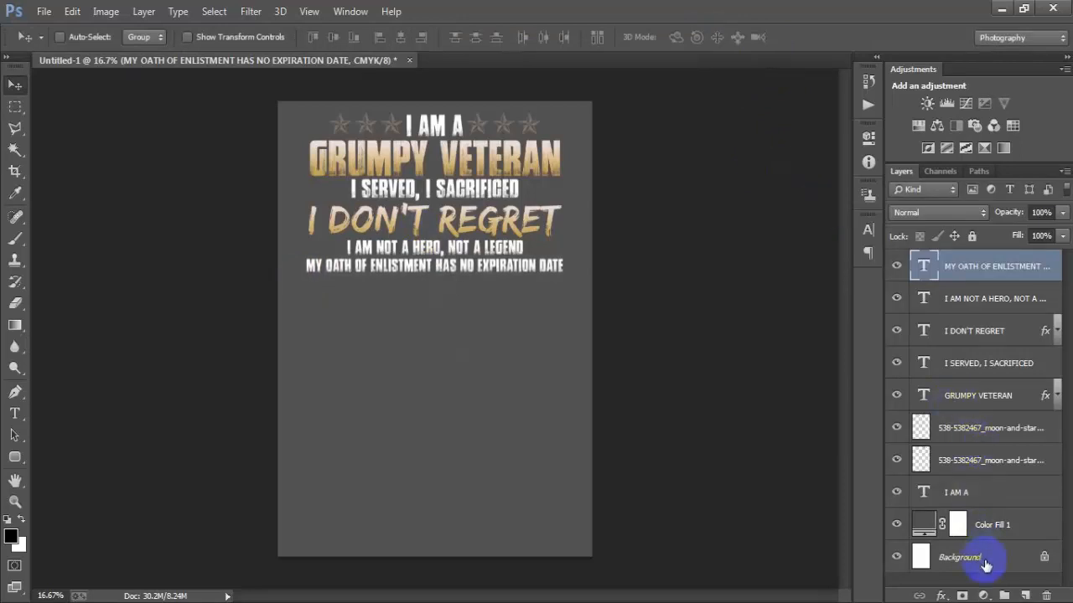
pyautogui.keyDown('shift'); pyautogui.click(981, 296); pyautogui.keyUp('shift')
pyautogui.click(401, 42)
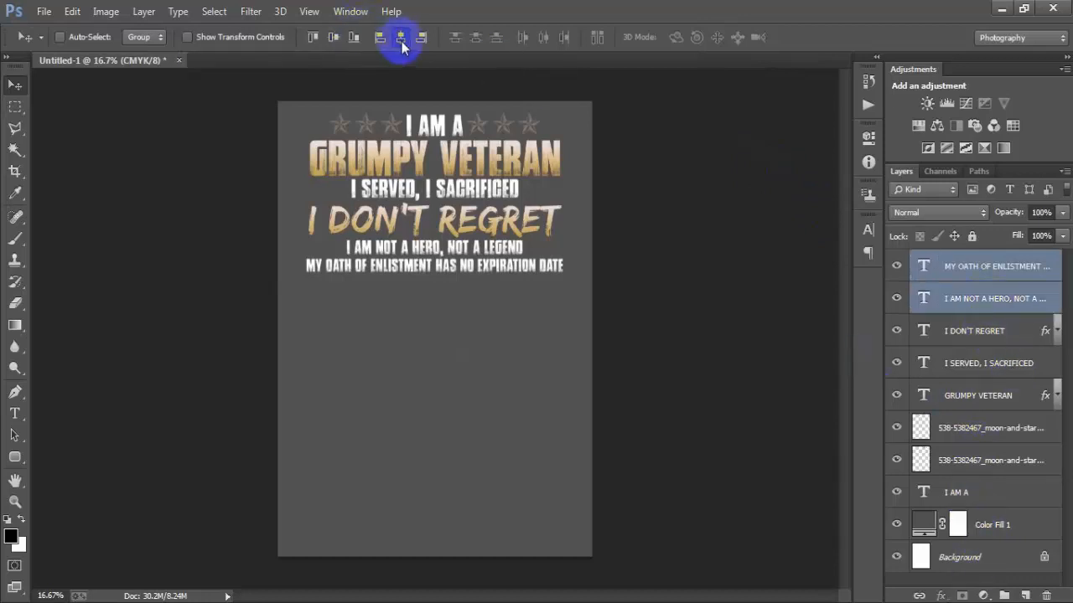
# Scale all text and star layers together to about 90% and move them straight up to the canvas's upper edge
pyautogui.keyDown('shift'); pyautogui.click(981, 491); pyautogui.keyUp('shift')
pyautogui.keyDown('ctrl'); pyautogui.click(979, 266); pyautogui.keyUp('ctrl')
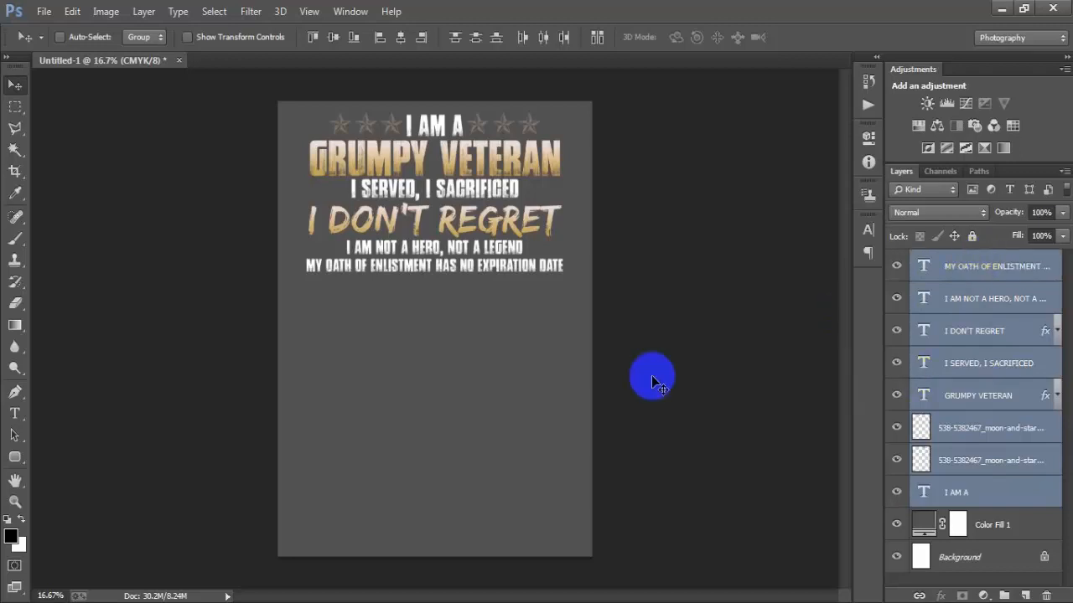
pyautogui.hotkey('ctrl', 't')
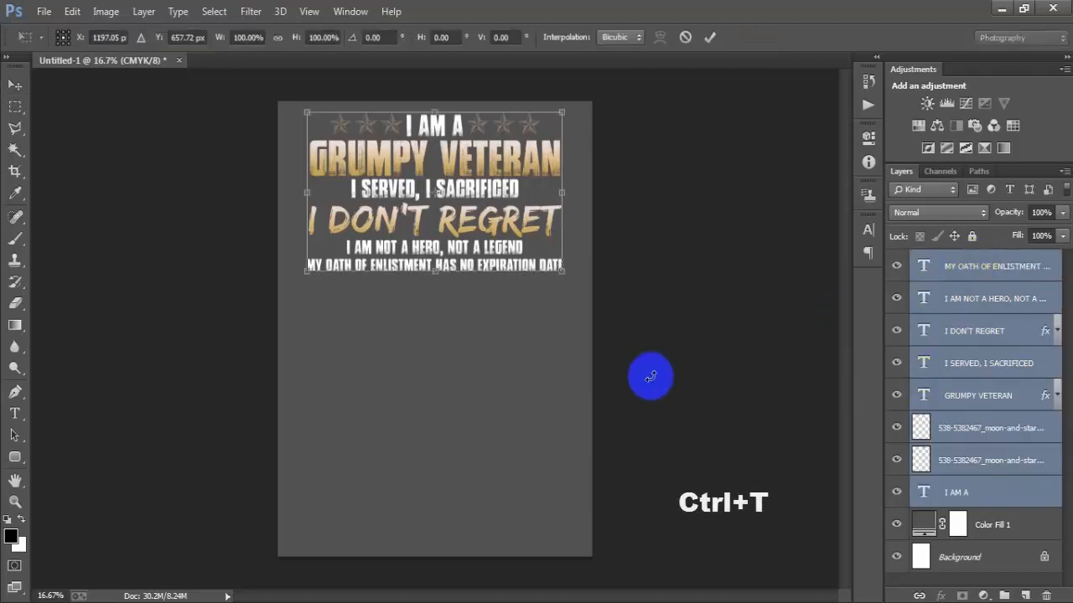
pyautogui.moveTo(560, 270); pyautogui.dragTo(549, 261)
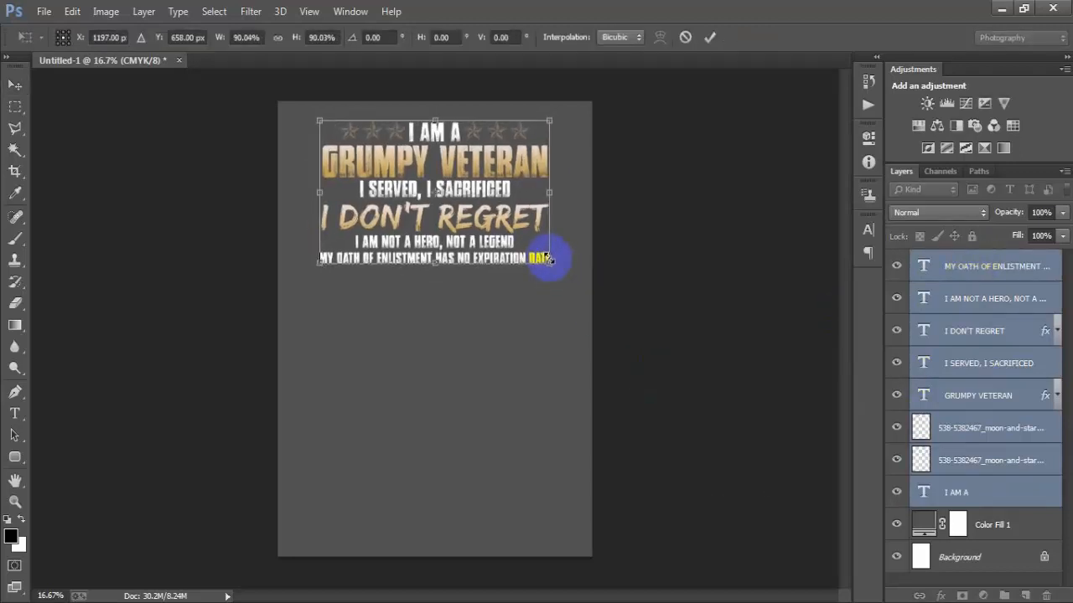
pyautogui.hotkey('shift', 'Up')
pyautogui.hotkey('shift', 'Up')
pyautogui.hotkey('shift', 'Up')
pyautogui.hotkey('shift', 'Up')
pyautogui.hotkey('shift', 'Up')
pyautogui.hotkey('shift', 'Up')
pyautogui.hotkey('shift', 'Up')
pyautogui.hotkey('shift', 'Up')
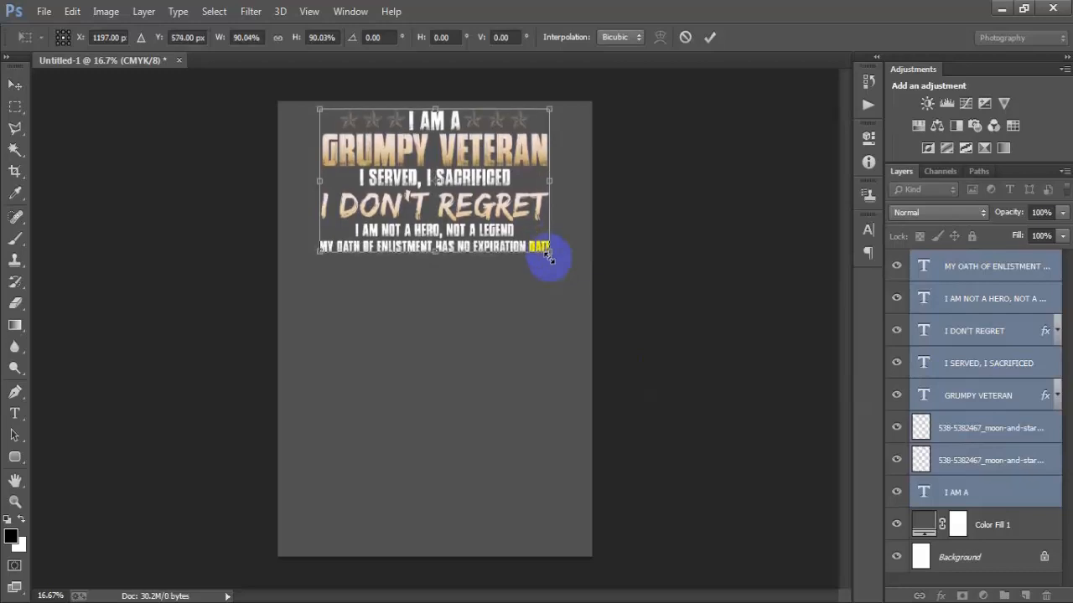
pyautogui.hotkey('shift', 'Up')
pyautogui.hotkey('shift', 'Up')
pyautogui.hotkey('shift', 'Up')
pyautogui.hotkey('shift', 'Up')
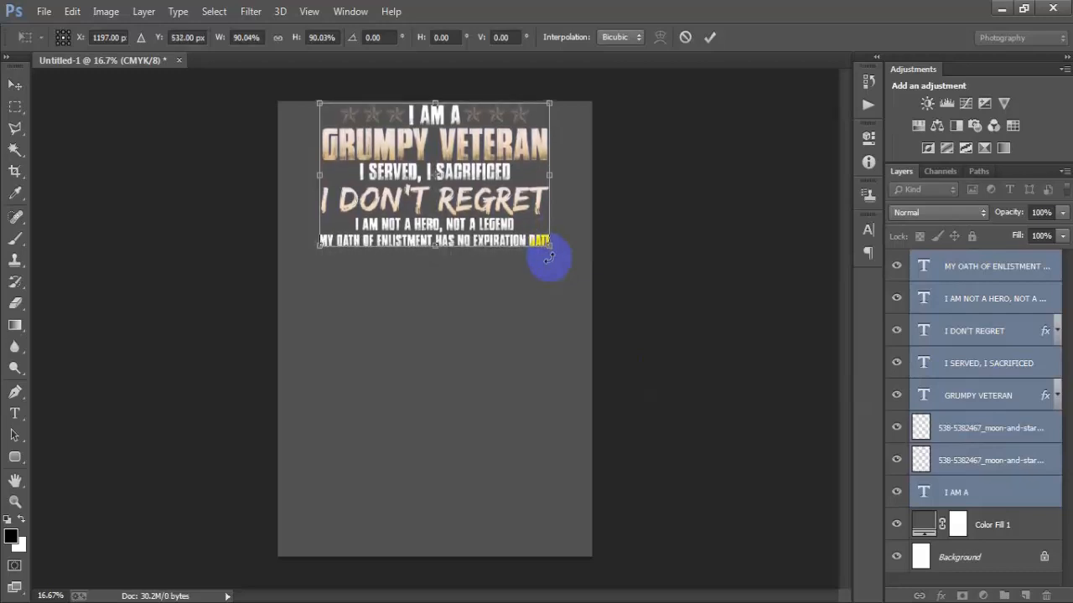
pyautogui.click(709, 37)
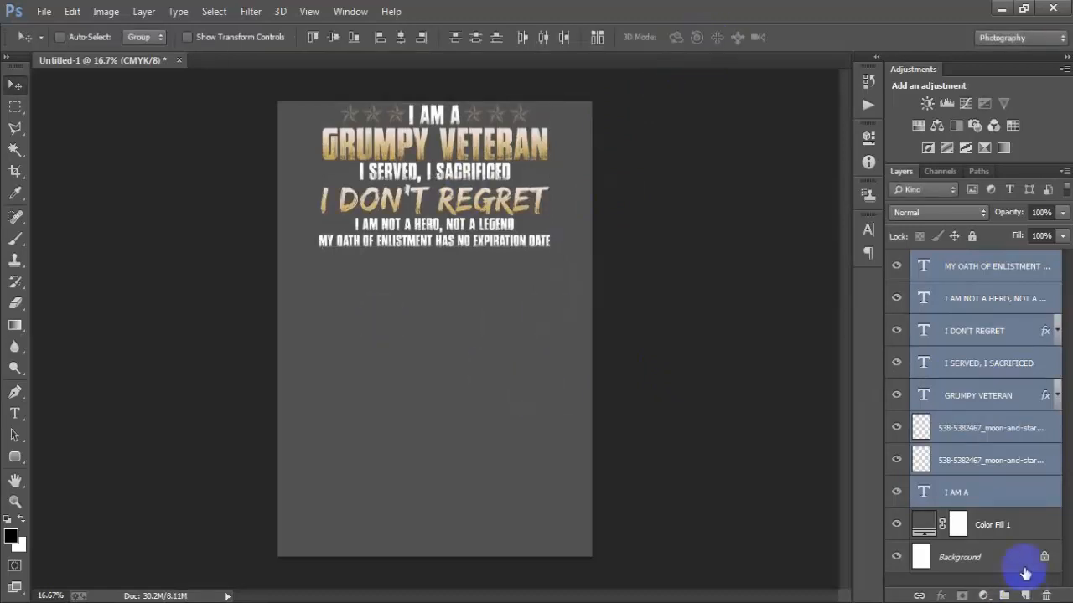
# Check the design with the Color Fill 1 layer hidden, show the layer again and keep it selected
pyautogui.click(993, 525)
pyautogui.click(898, 527)
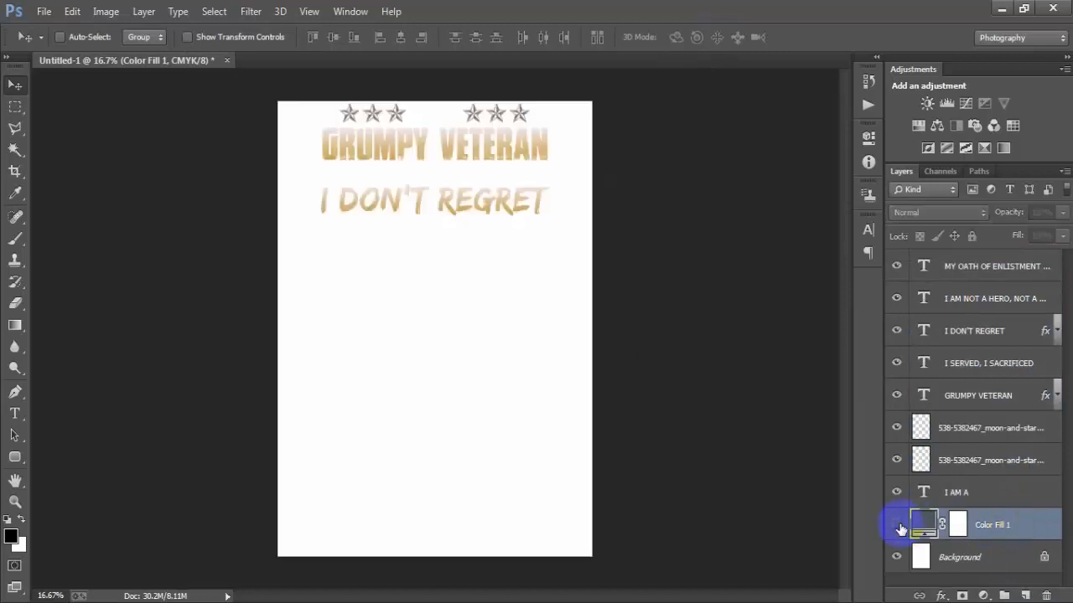
pyautogui.click(897, 526)
pyautogui.click(1007, 528)
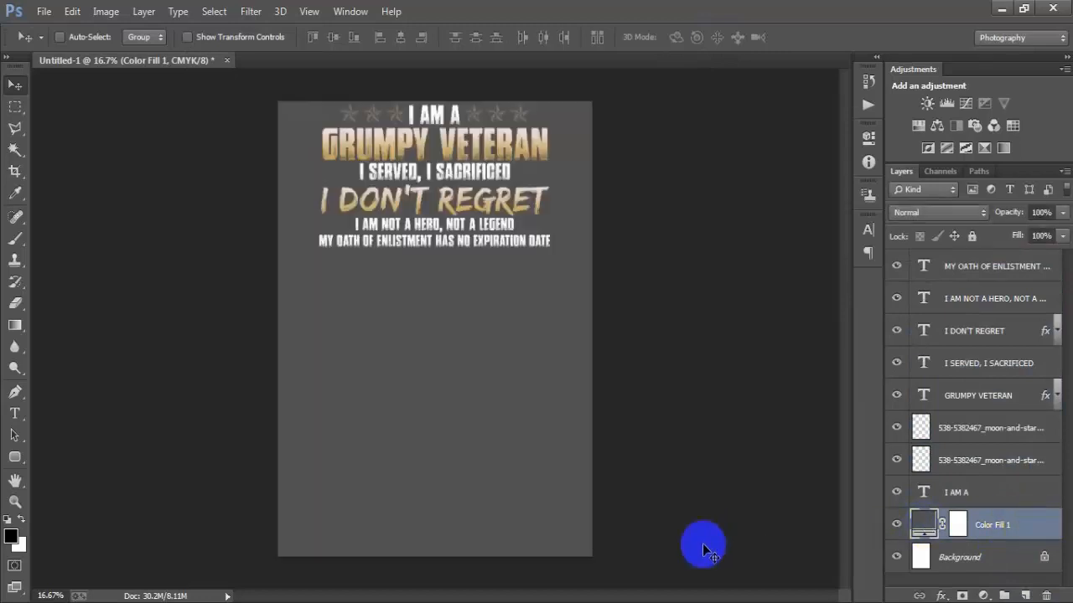
# Open the soldier artwork 35646646.eps, raising its rasterize resolution and keeping CMYK Color mode
pyautogui.click(43, 11)
pyautogui.click(50, 44)
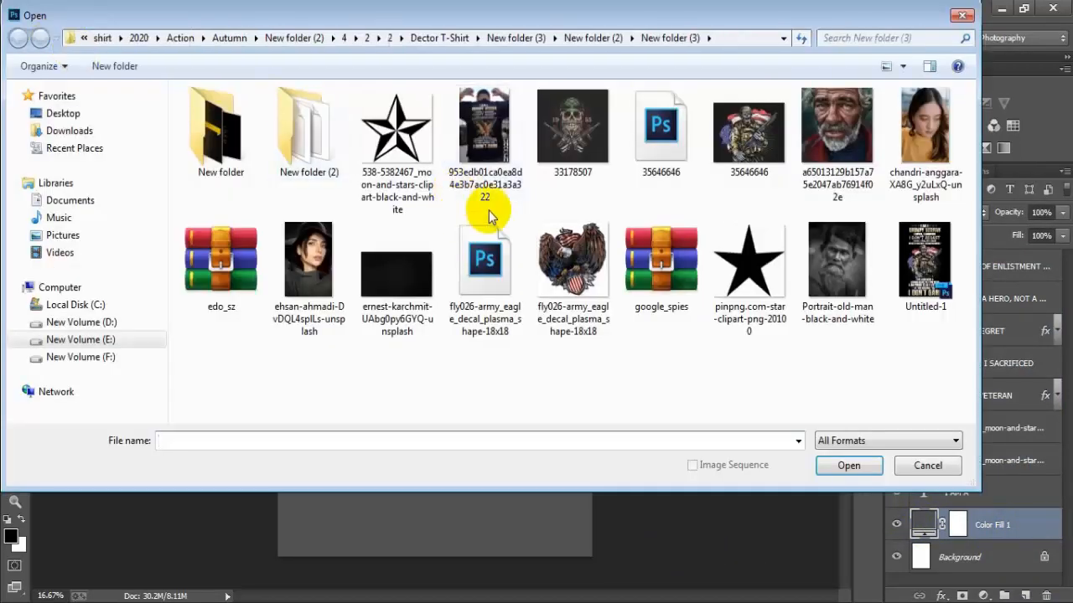
pyautogui.click(632, 151)
pyautogui.click(842, 470)
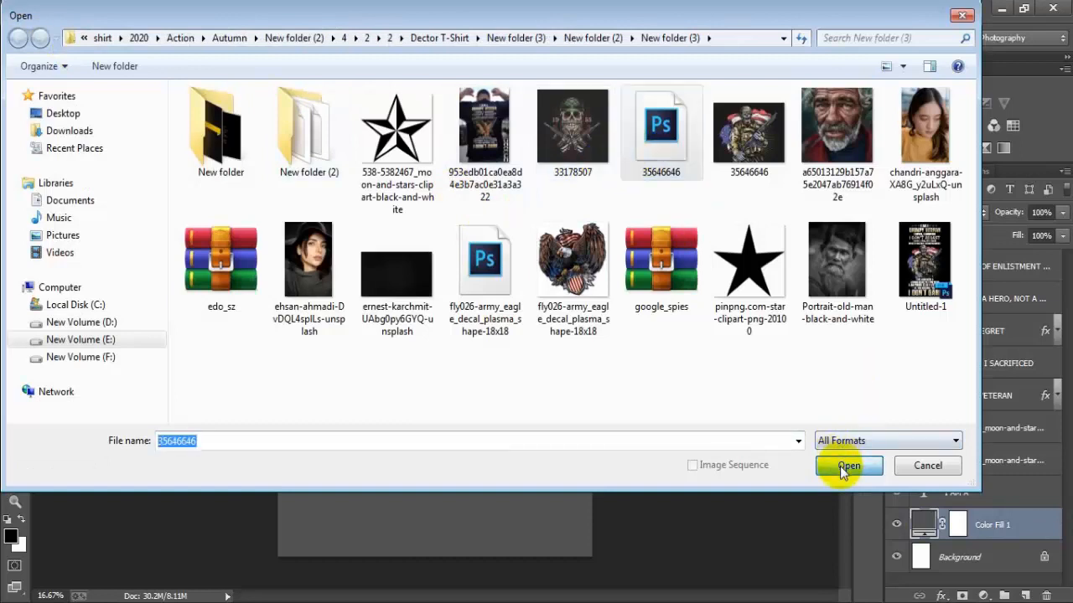
pyautogui.moveTo(479, 258); pyautogui.dragTo(411, 260)
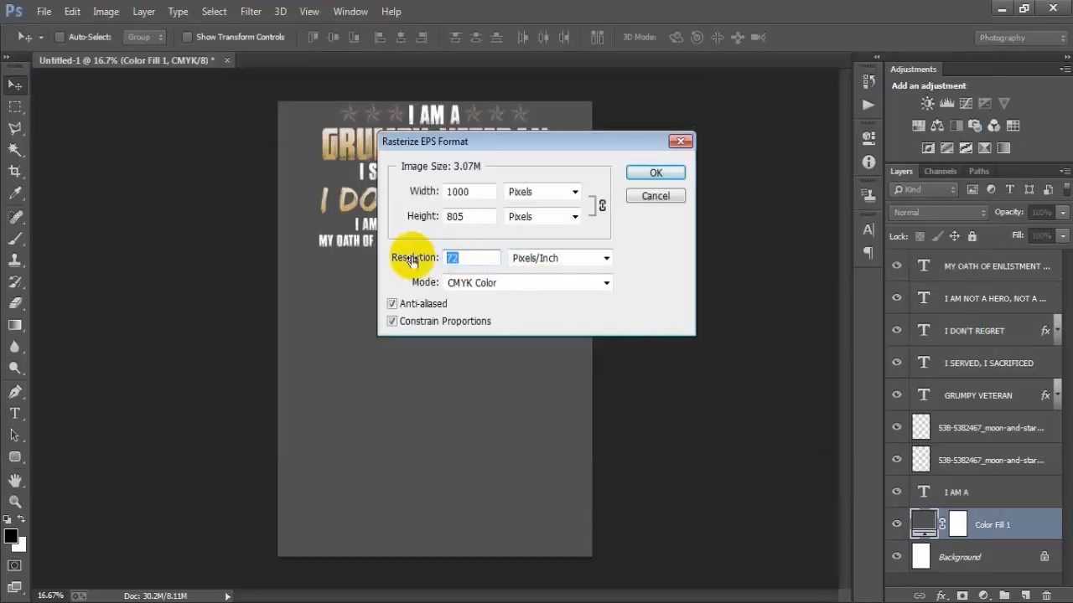
pyautogui.press('Return')
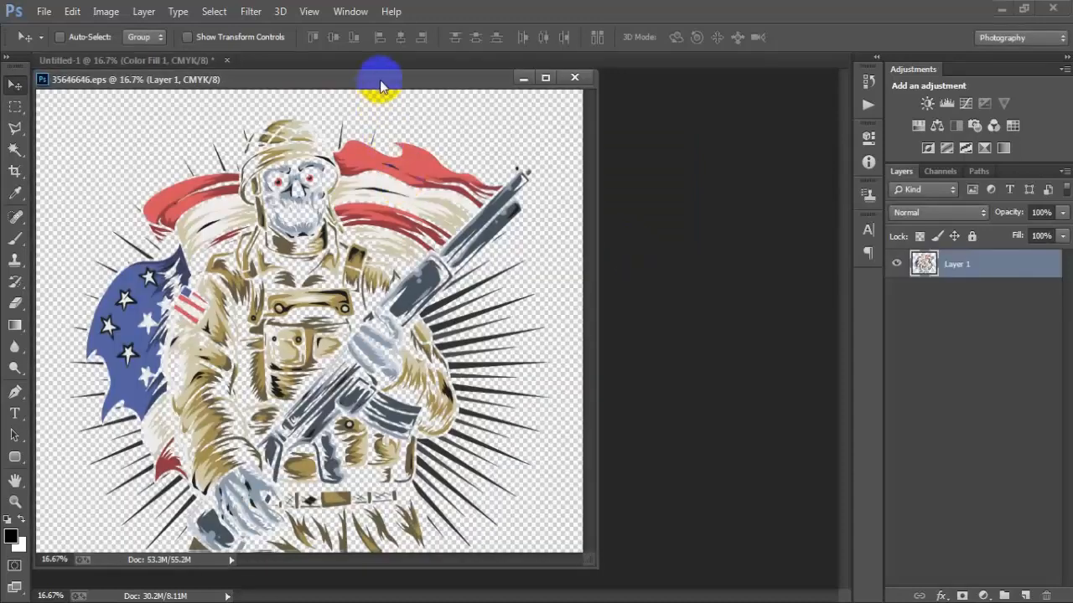
# Copy the soldier artwork into Untitled-1 above Color Fill 1 and close 35646646.eps without saving it
pyautogui.moveTo(379, 80); pyautogui.dragTo(474, 68)
pyautogui.moveTo(299, 156); pyautogui.dragTo(394, 359)
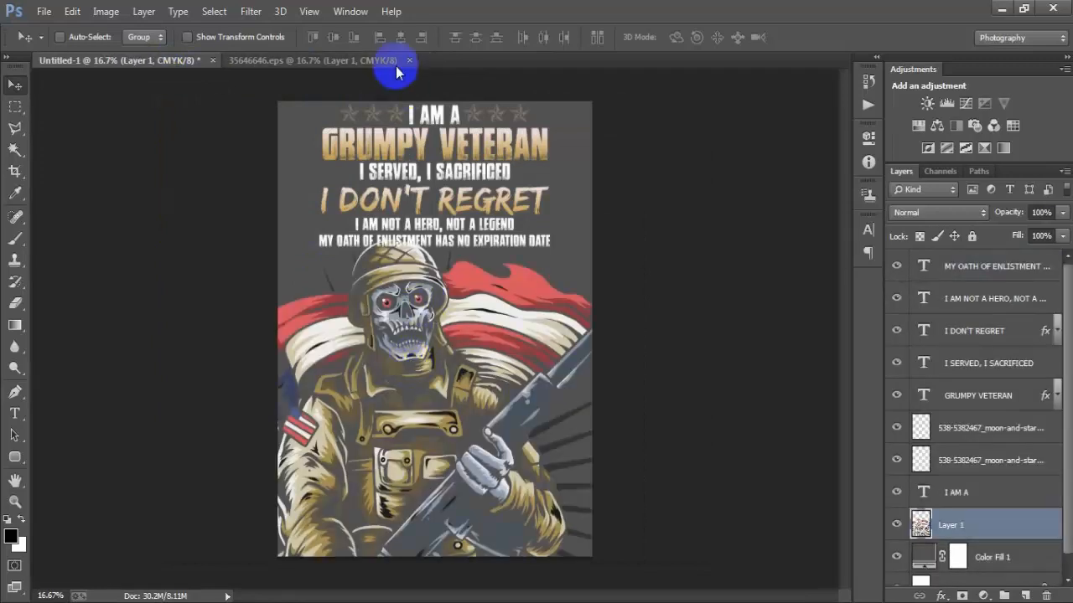
pyautogui.click(409, 60)
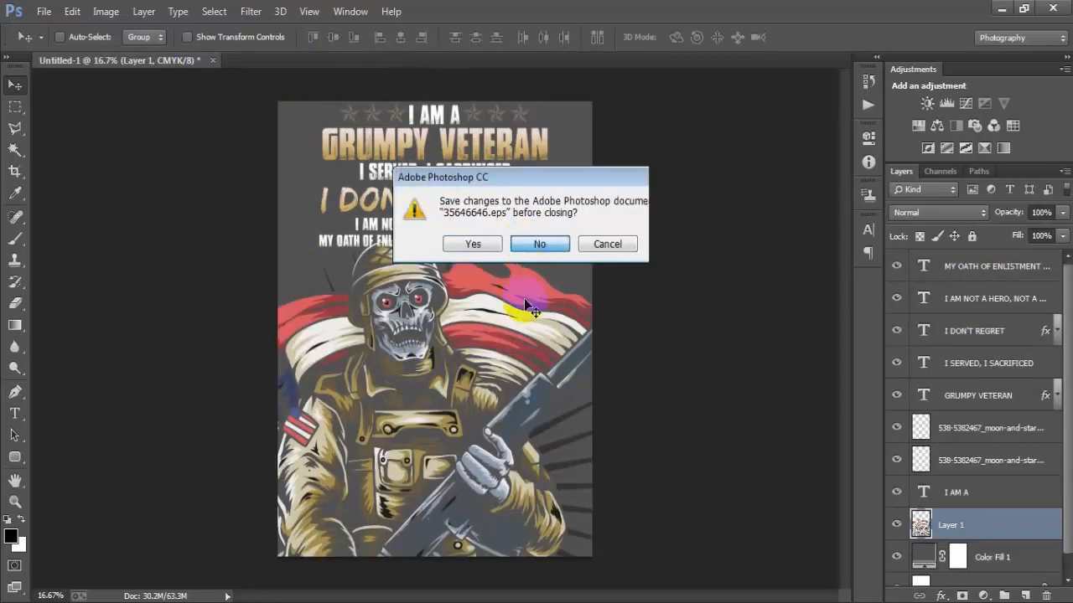
pyautogui.press('Return')
# Scale the soldier artwork to about 47% and place it directly beneath the oath line
pyautogui.hotkey('ctrl', 't')
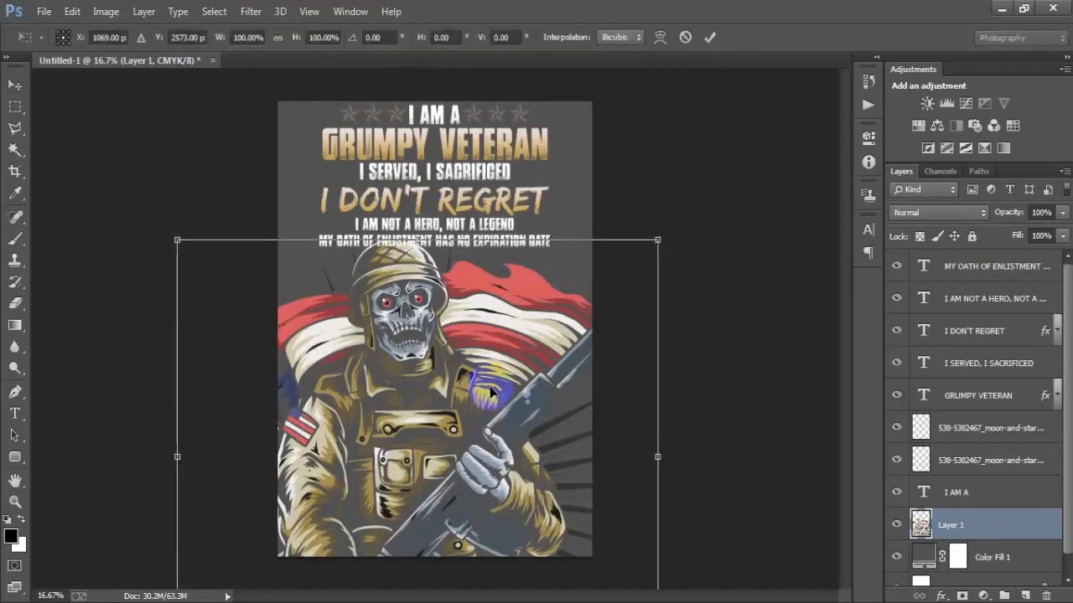
pyautogui.moveTo(657, 240); pyautogui.dragTo(531, 358)
pyautogui.moveTo(446, 508); pyautogui.dragTo(468, 402)
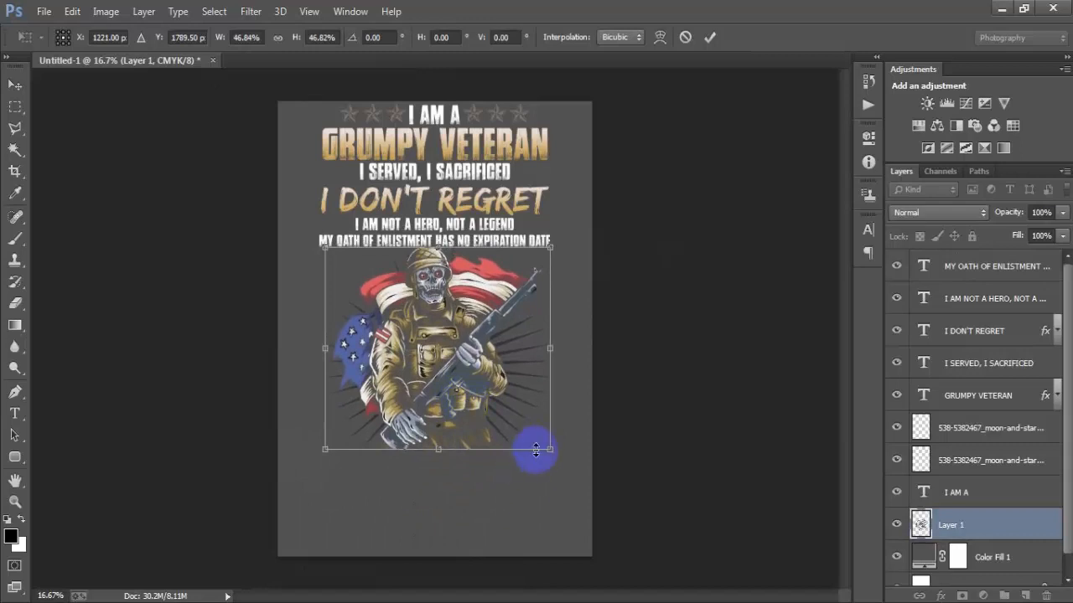
pyautogui.moveTo(549, 451); pyautogui.dragTo(549, 453)
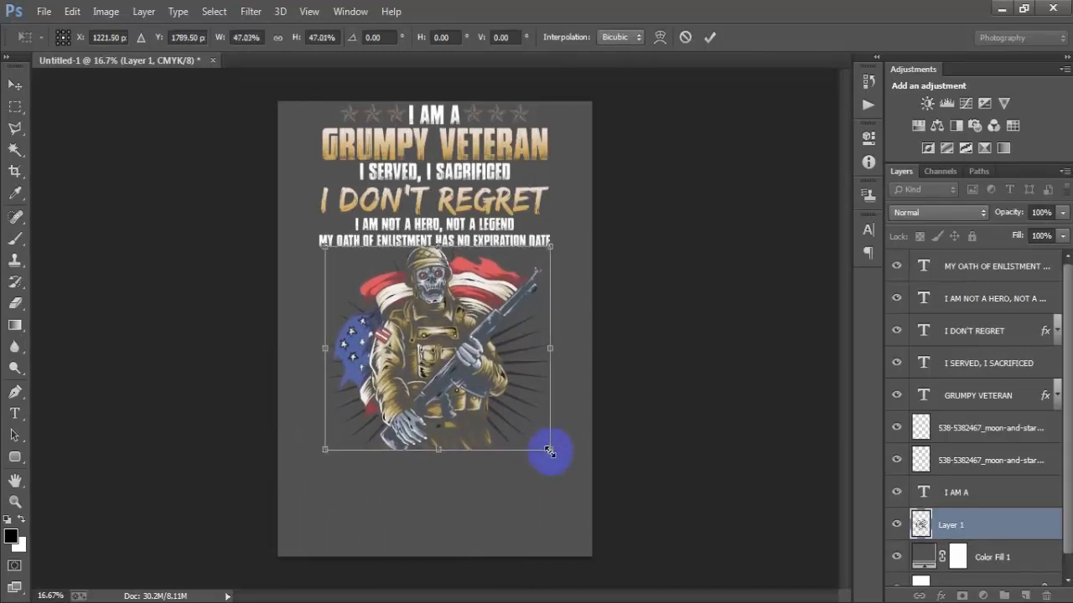
pyautogui.click(709, 37)
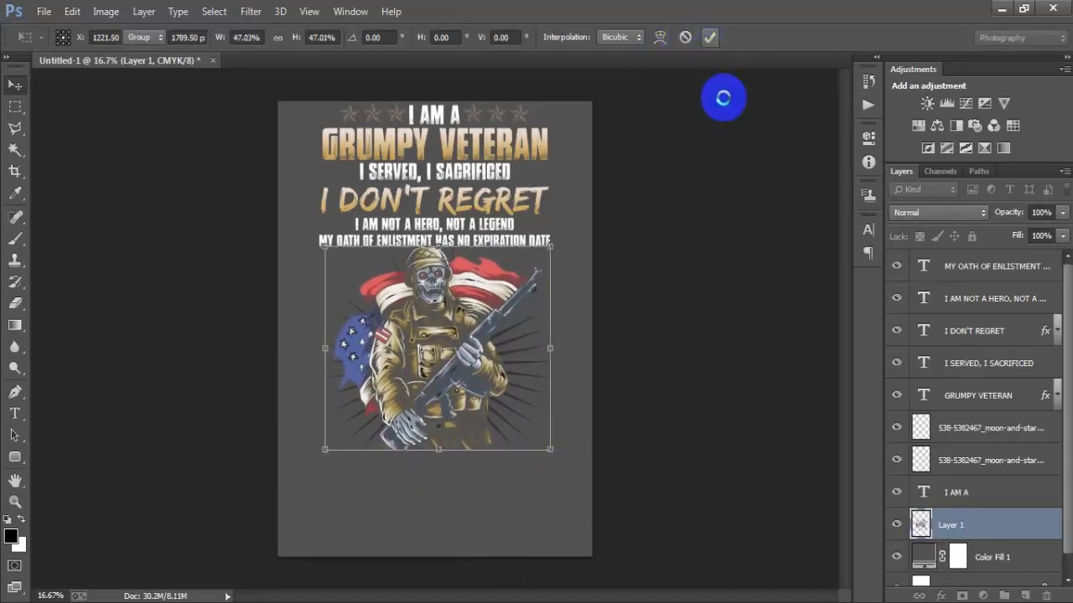
# Centre the soldier artwork horizontally on the Background layer
pyautogui.scroll(-1, 982, 577)
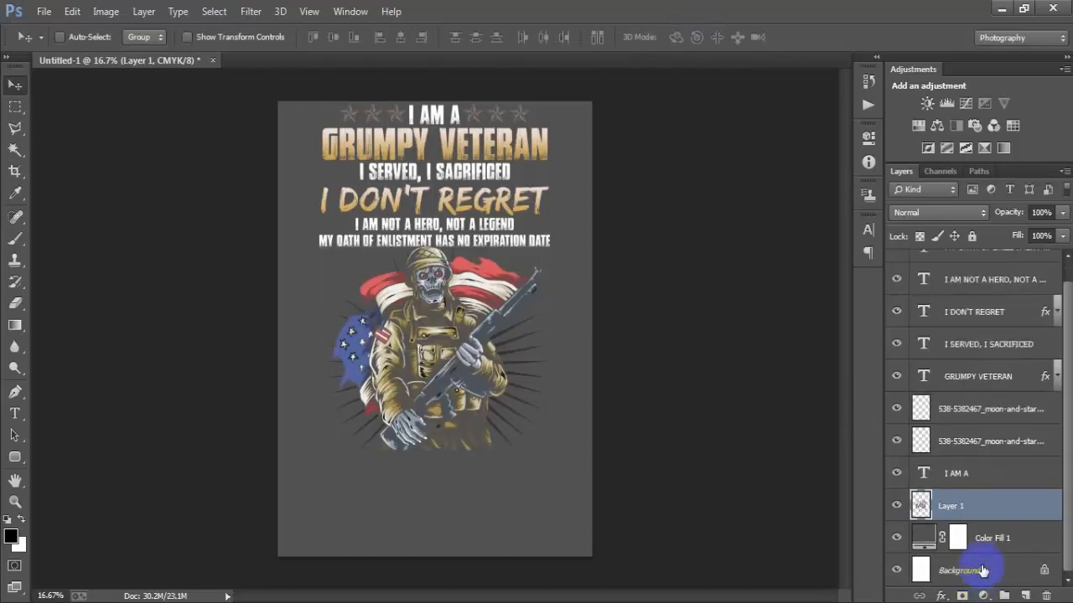
pyautogui.keyDown('ctrl'); pyautogui.click(982, 571); pyautogui.keyUp('ctrl')
pyautogui.click(401, 36)
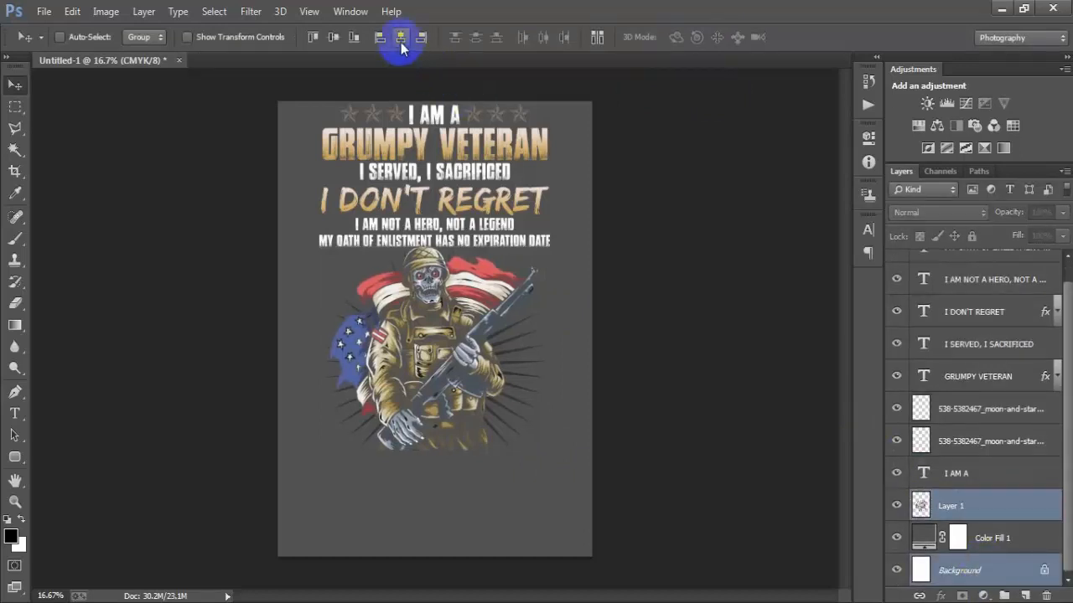
# Add the text "I HAVE ANGER ISSUSE &" in 36 pt Google spies below the soldier, on a new layer above all others
pyautogui.scroll(1, 972, 302)
pyautogui.click(964, 268)
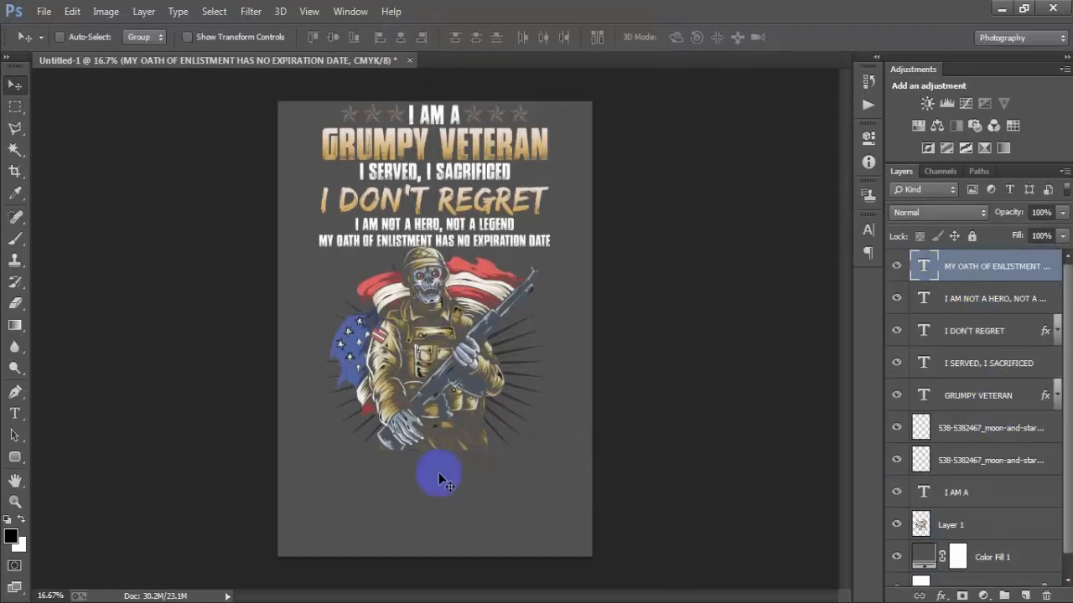
pyautogui.click(1024, 596)
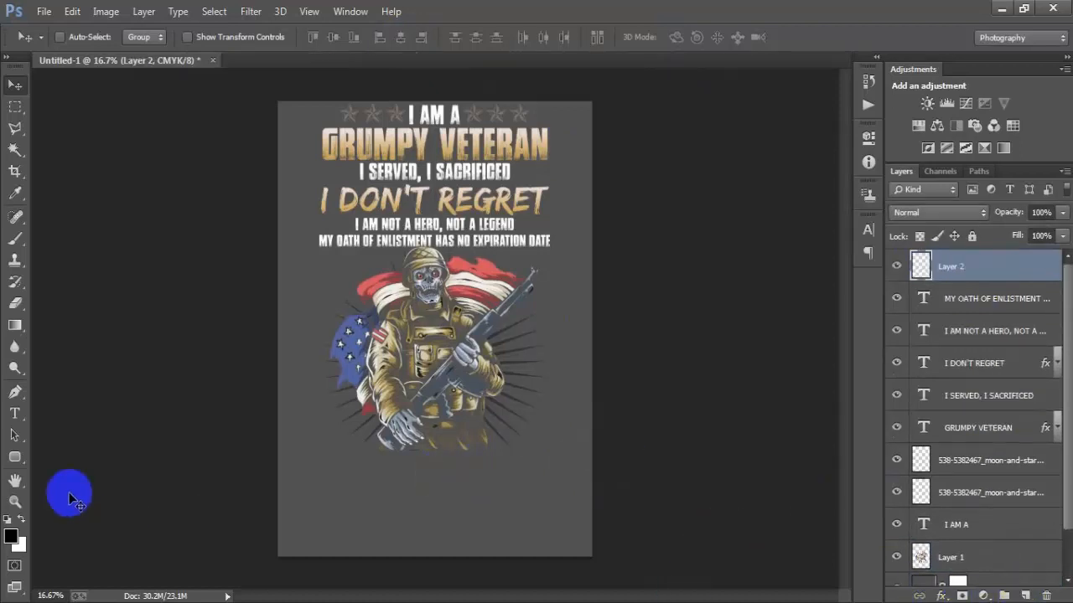
pyautogui.click(15, 413)
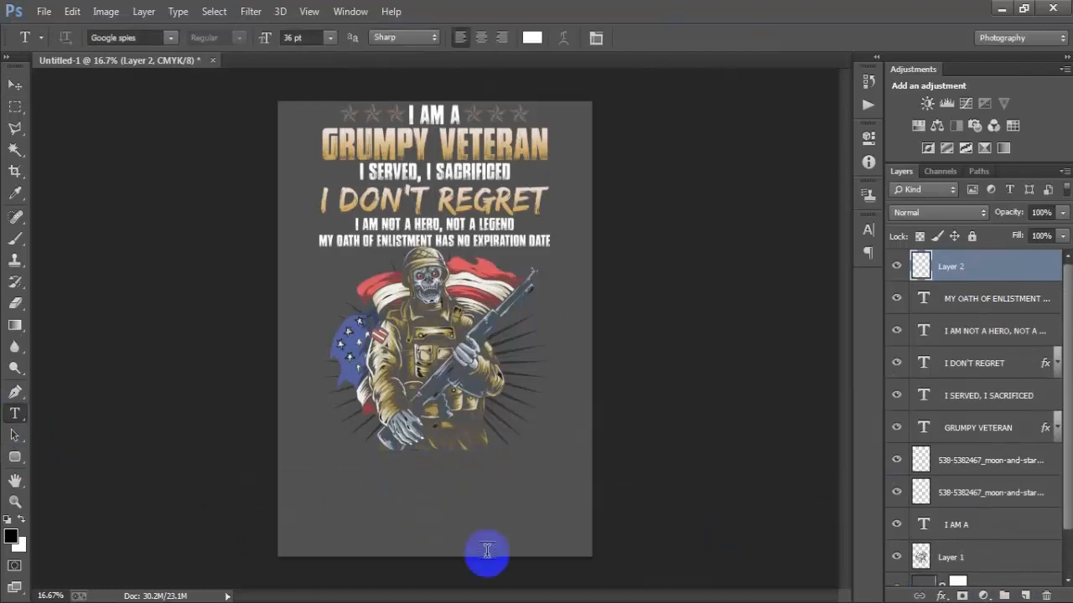
pyautogui.click(486, 551)
pyautogui.write('I HAVE ANGER ISSUSE &')
pyautogui.click(14, 84)
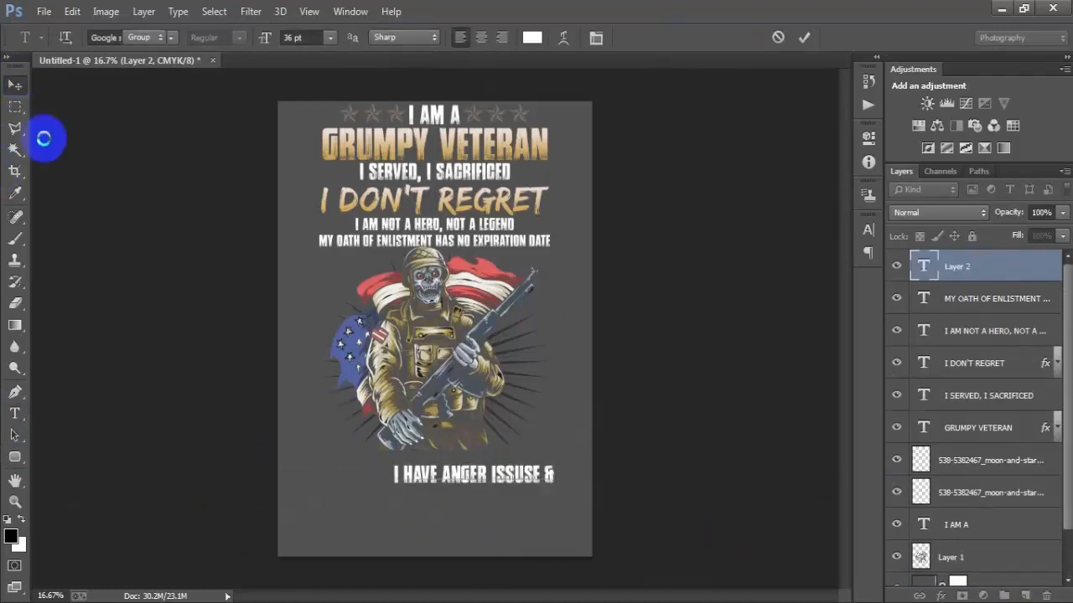
# Position the "I HAVE ANGER ISSUSE &" line directly beneath the soldier, scaled to about 80%, and nudge it slightly left and down
pyautogui.moveTo(461, 488); pyautogui.dragTo(426, 465)
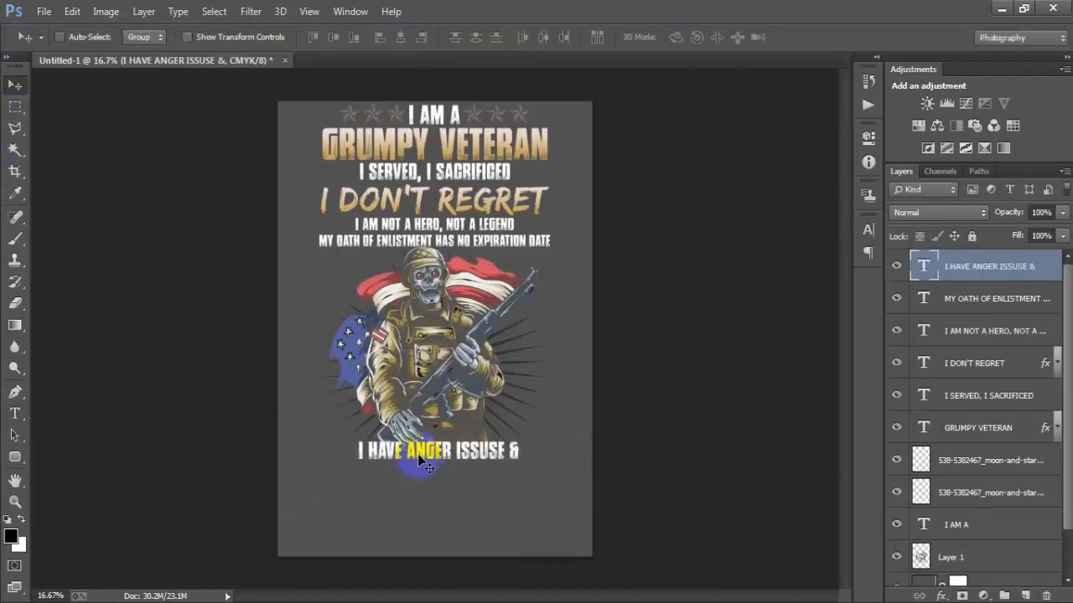
pyautogui.hotkey('ctrl', 't')
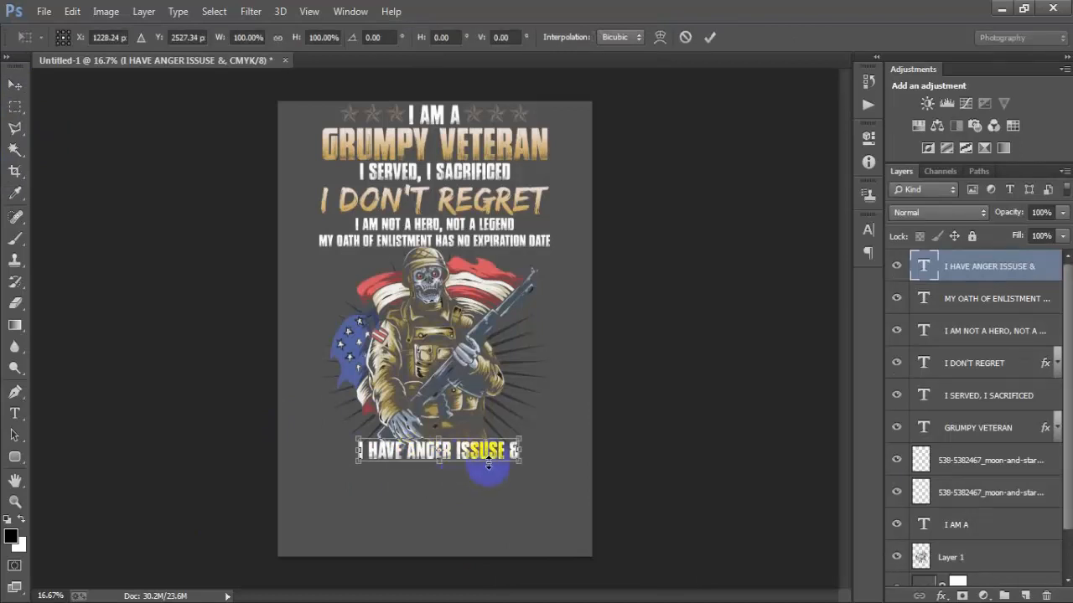
pyautogui.moveTo(521, 451); pyautogui.dragTo(500, 453)
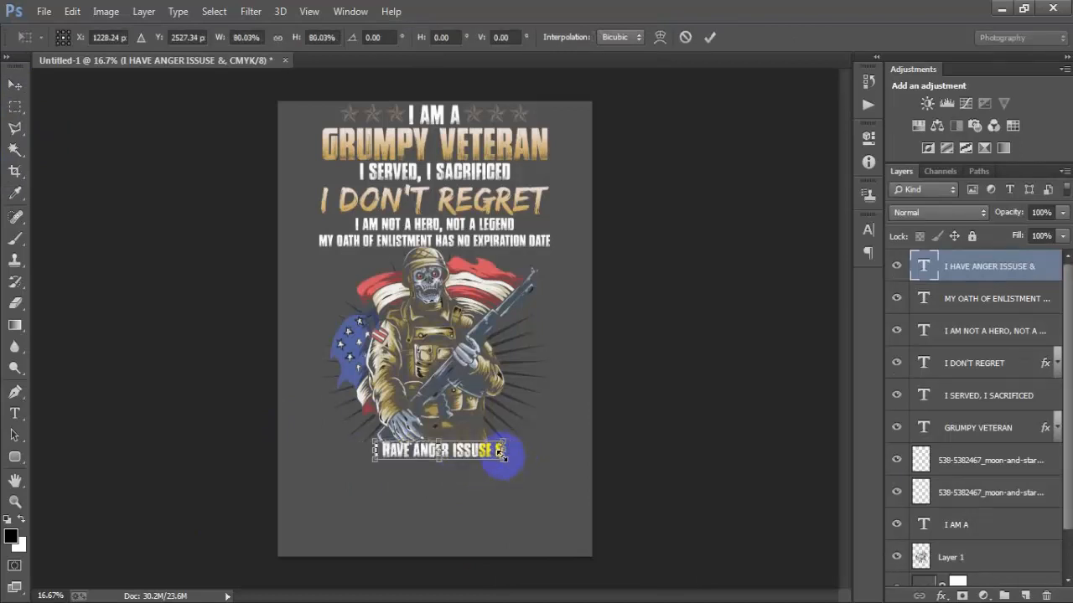
pyautogui.click(708, 37)
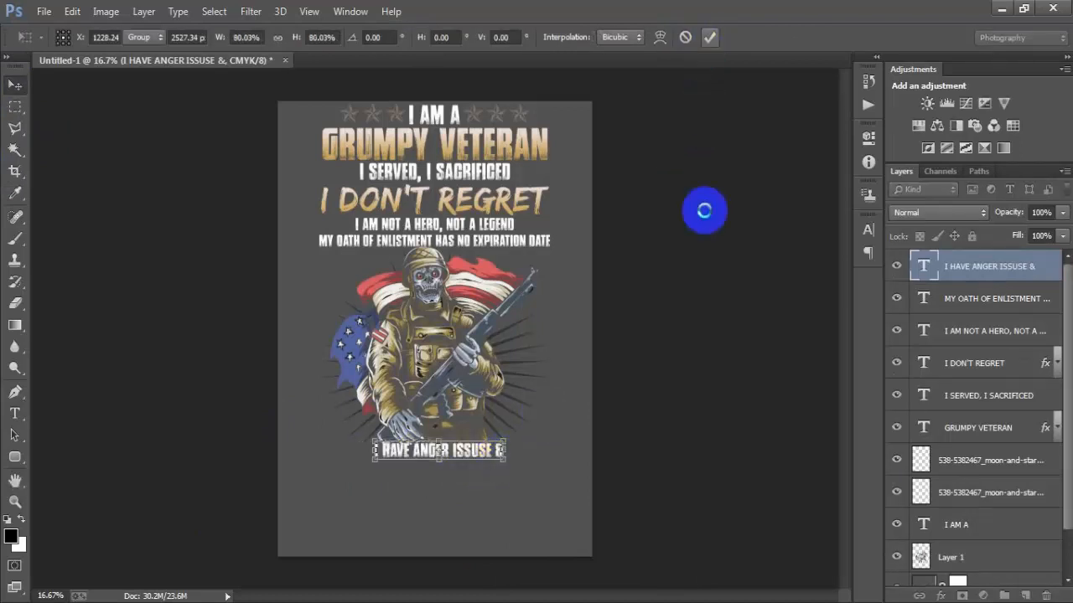
pyautogui.hotkey('shift', 'Left')
pyautogui.hotkey('shift', 'Left')
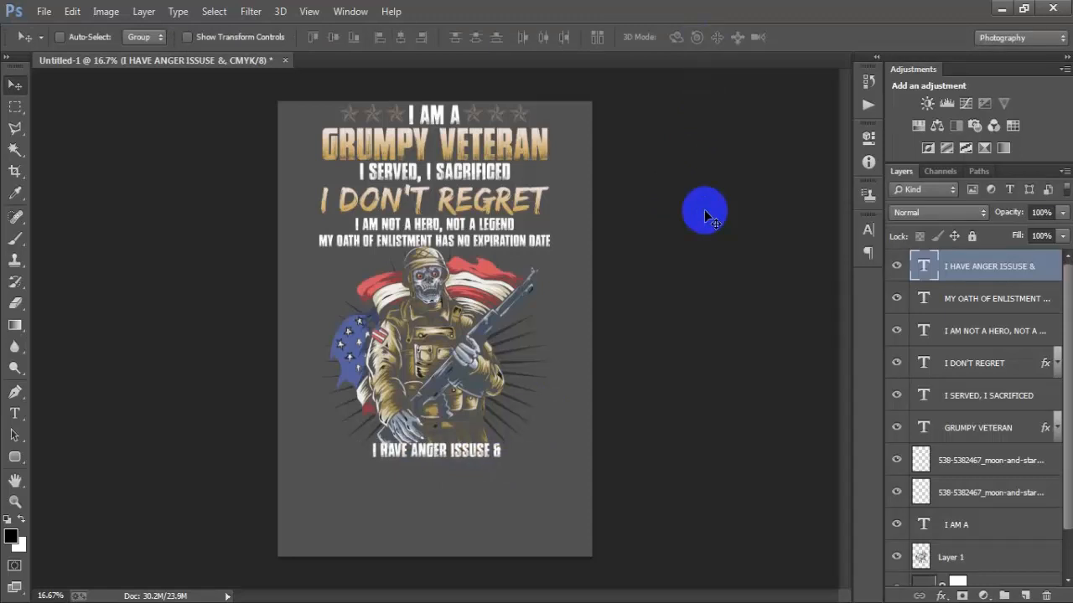
pyautogui.hotkey('shift', 'Down')
pyautogui.hotkey('shift', 'Down')
pyautogui.press('Left')
pyautogui.press('Left')
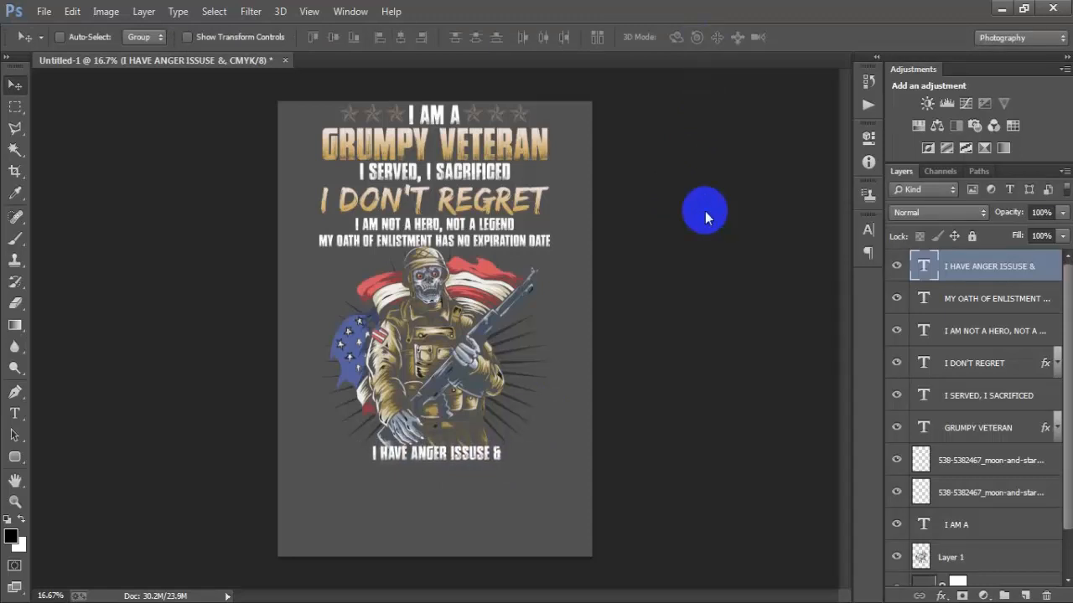
# Centre the "I HAVE ANGER ISSUSE &" line horizontally on the Background layer and reselect only that text layer
pyautogui.scroll(-1, 1006, 352)
pyautogui.keyDown('ctrl'); pyautogui.click(964, 570); pyautogui.keyUp('ctrl')
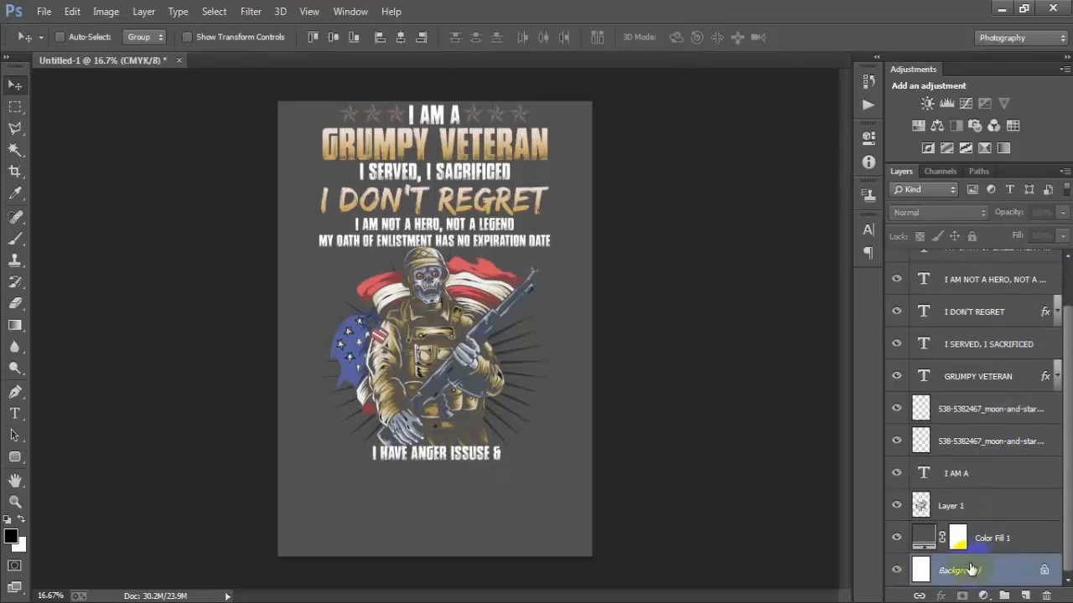
pyautogui.click(401, 41)
pyautogui.scroll(2, 963, 520)
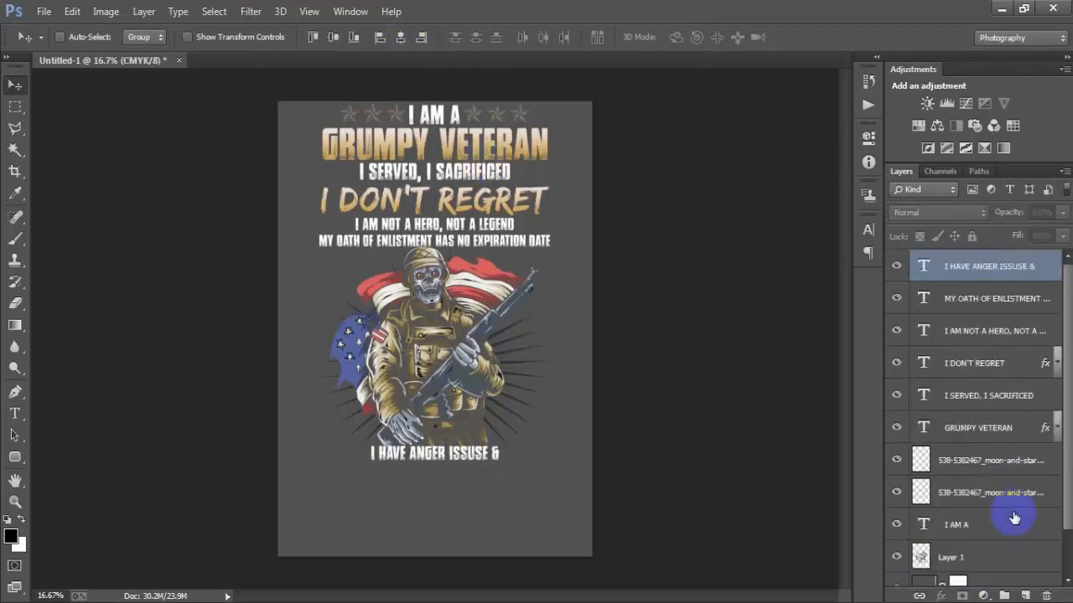
pyautogui.click(971, 270)
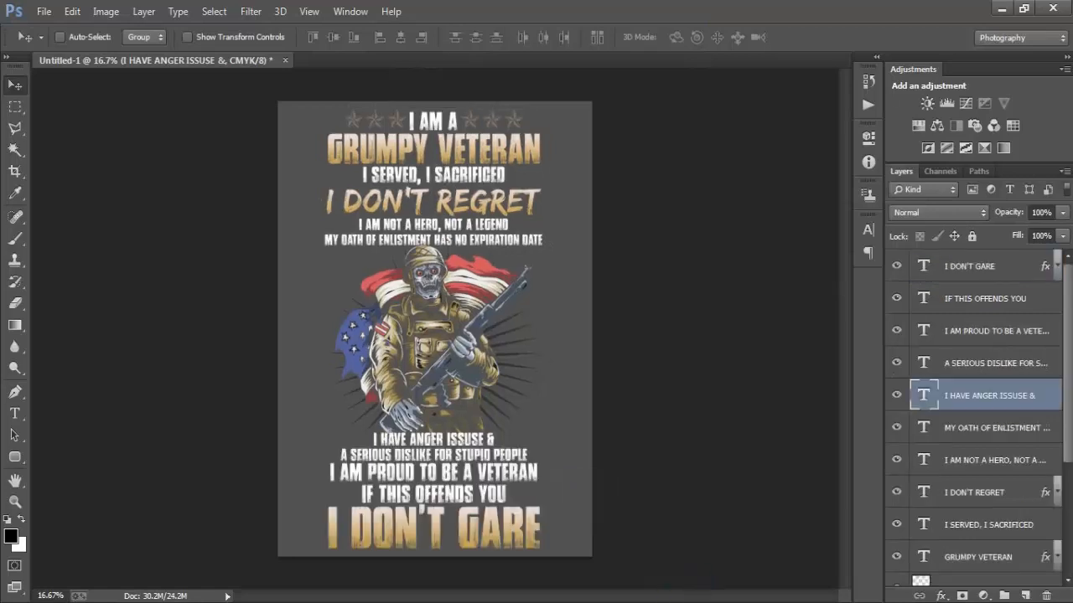
# Inspect the four slogan lines from "A SERIOUS DISLIKE FOR STUPID PEOPLE" to "I DON'T GARE" by hiding and showing each layer
pyautogui.click(897, 363)
pyautogui.click(897, 363)
pyautogui.click(897, 331)
pyautogui.click(896, 331)
pyautogui.click(897, 300)
pyautogui.click(896, 299)
pyautogui.click(898, 266)
pyautogui.click(897, 267)
pyautogui.click(952, 267)
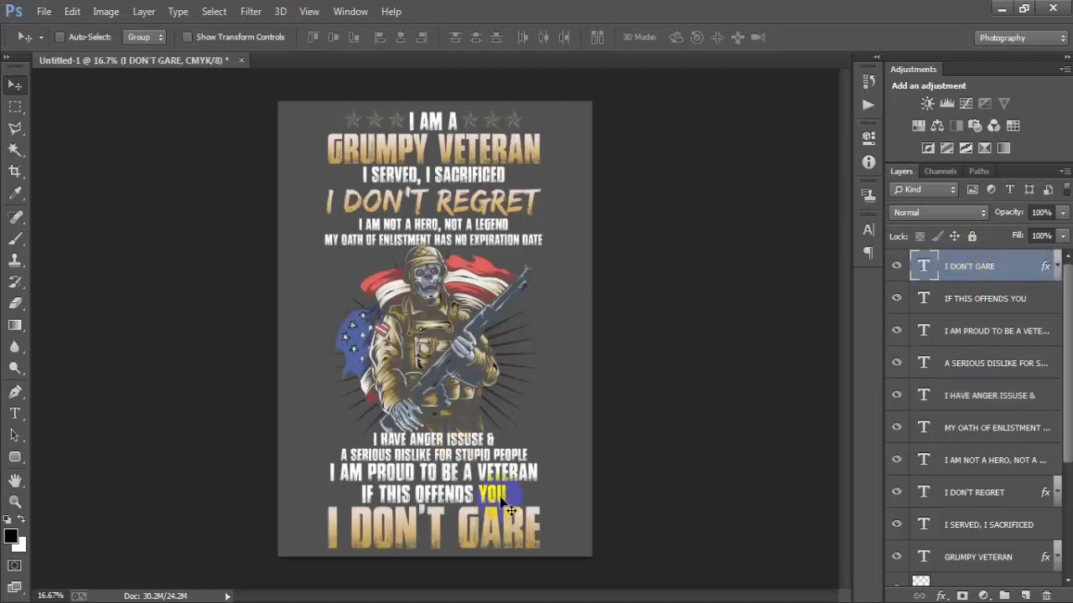
pyautogui.click(43, 11)
pyautogui.click(101, 197)
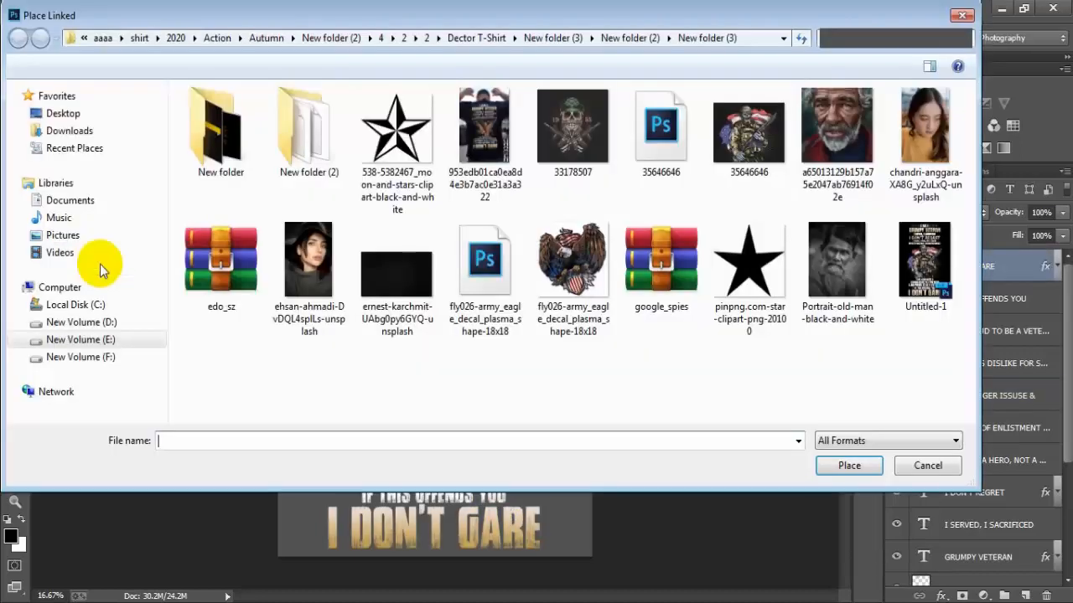
pyautogui.click(396, 146)
pyautogui.click(848, 465)
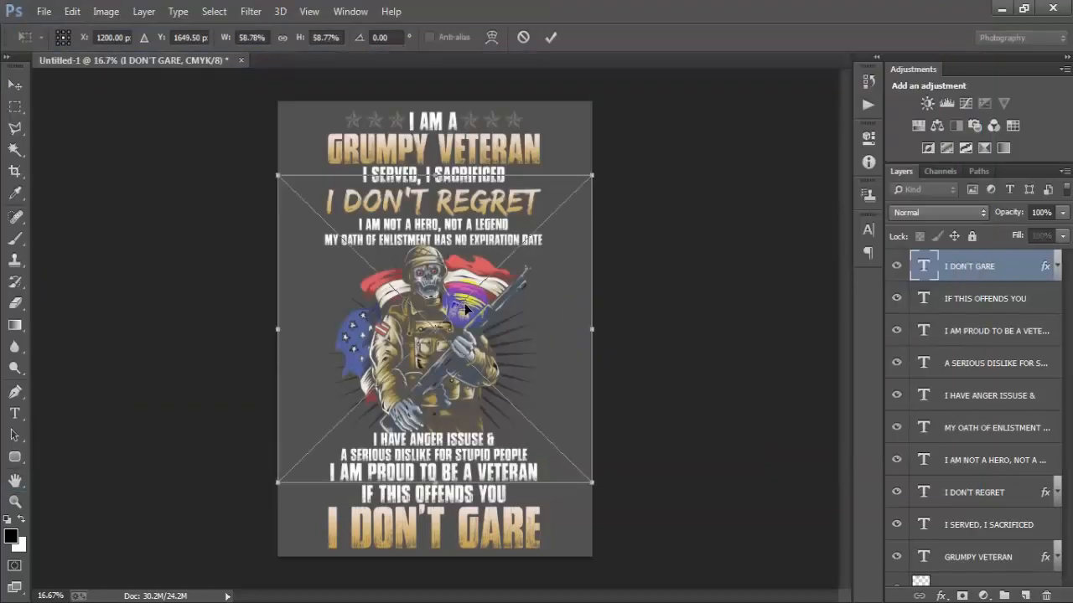
pyautogui.moveTo(594, 486); pyautogui.dragTo(452, 349)
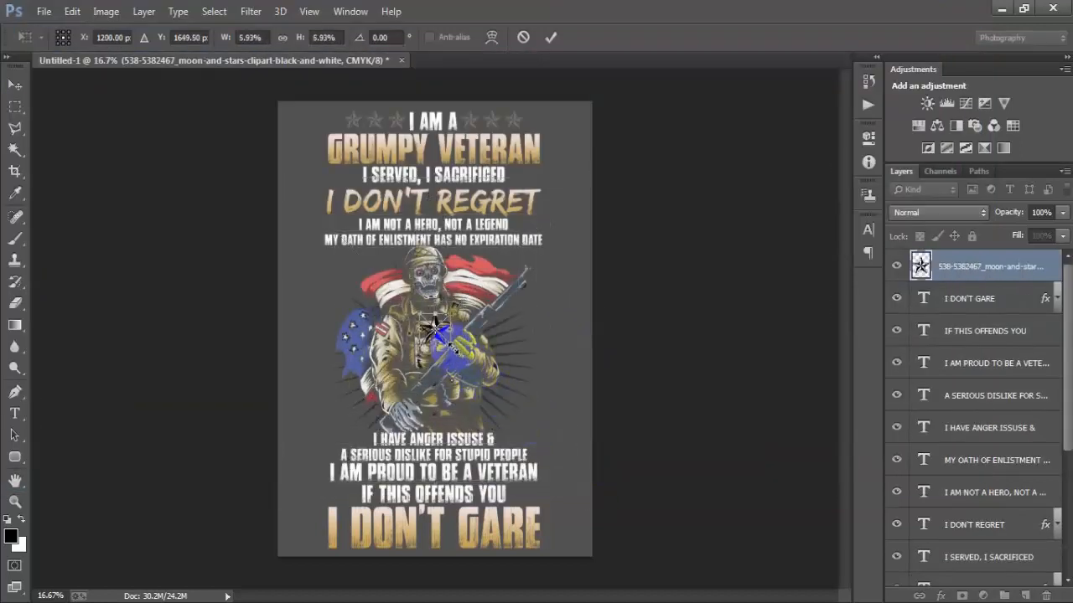
pyautogui.click(549, 36)
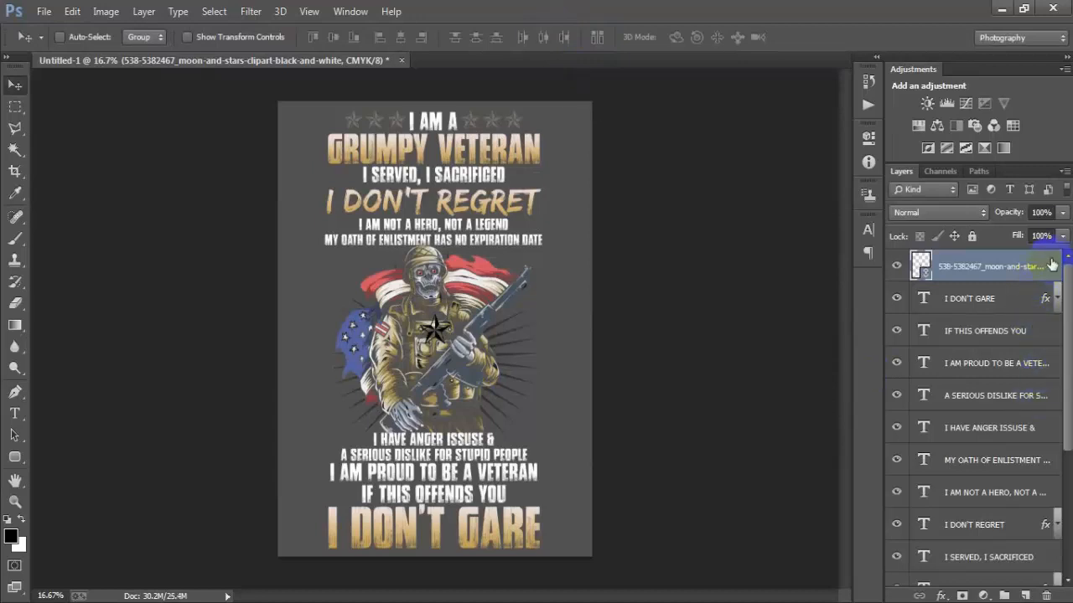
pyautogui.moveTo(428, 375); pyautogui.dragTo(308, 333)
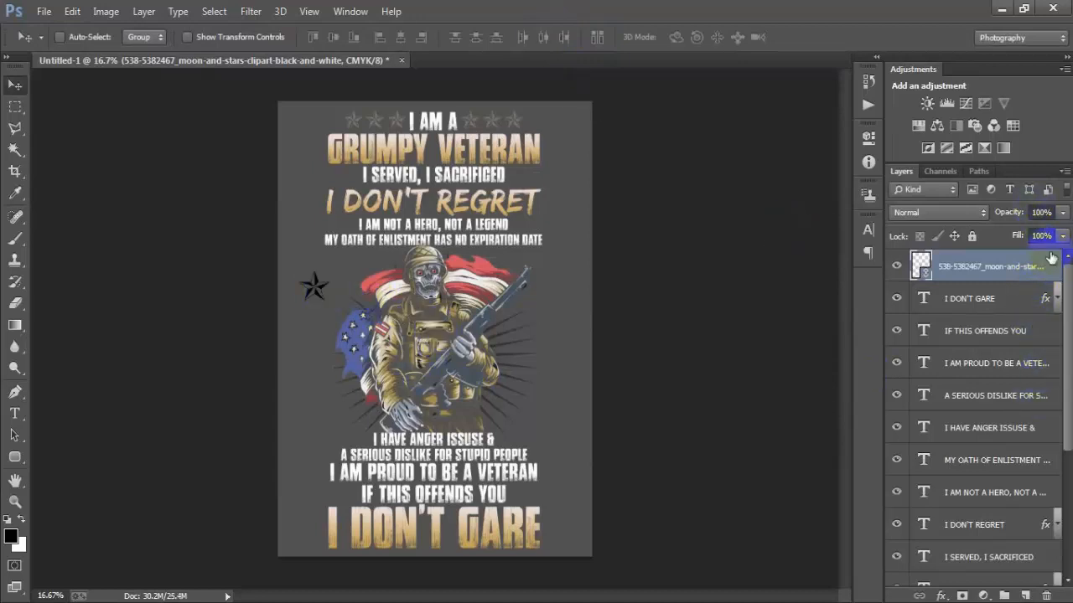
# Apply a Color Overlay of 847667 at 100% opacity to the placed star
pyautogui.doubleClick(1024, 263)
pyautogui.click(436, 270)
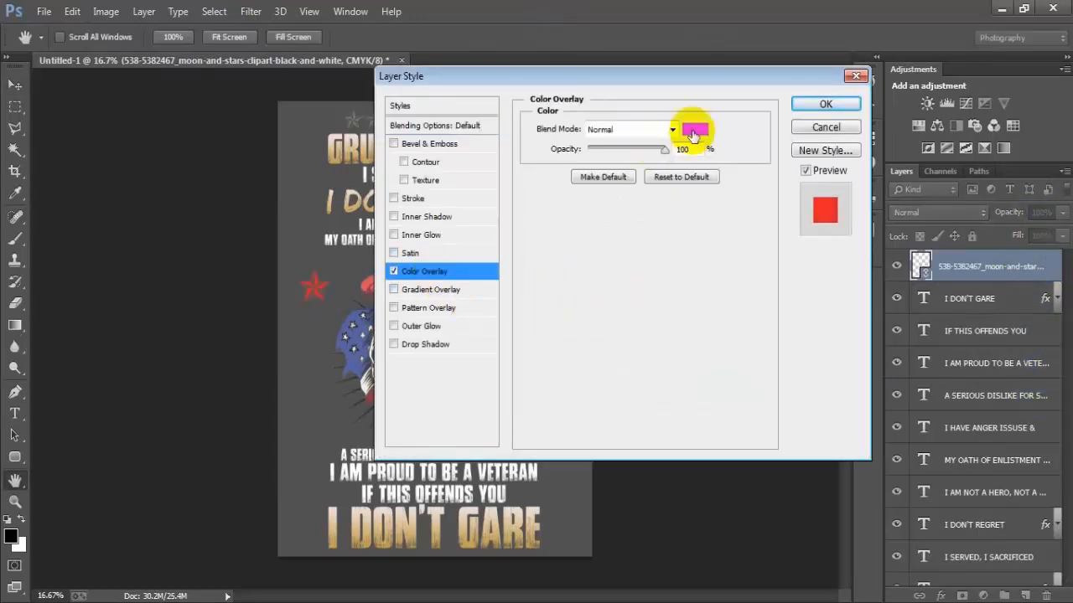
pyautogui.click(695, 132)
pyautogui.doubleClick(591, 335)
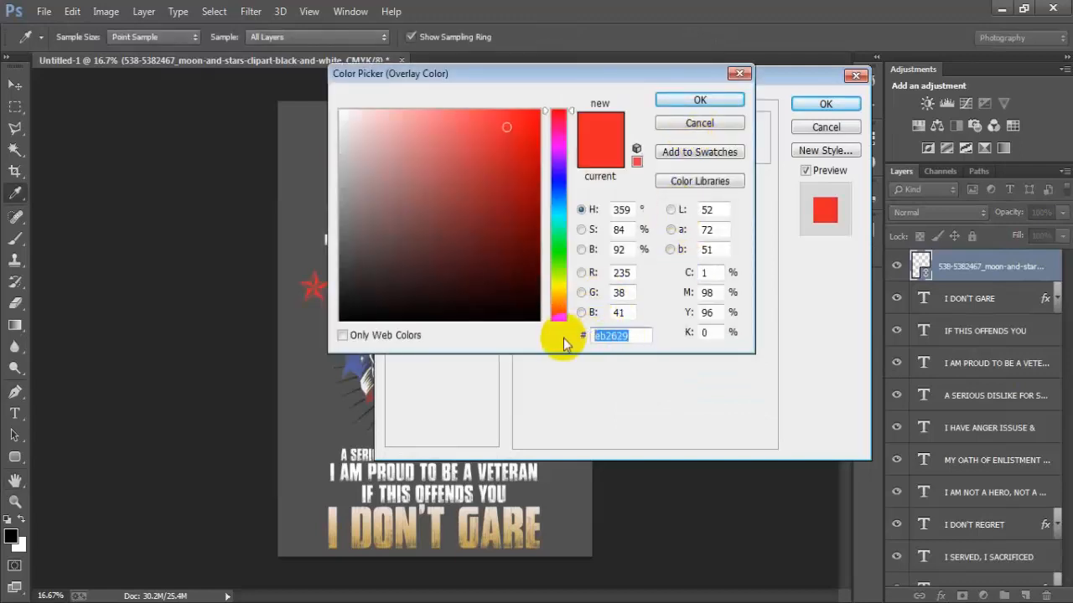
pyautogui.write('8')
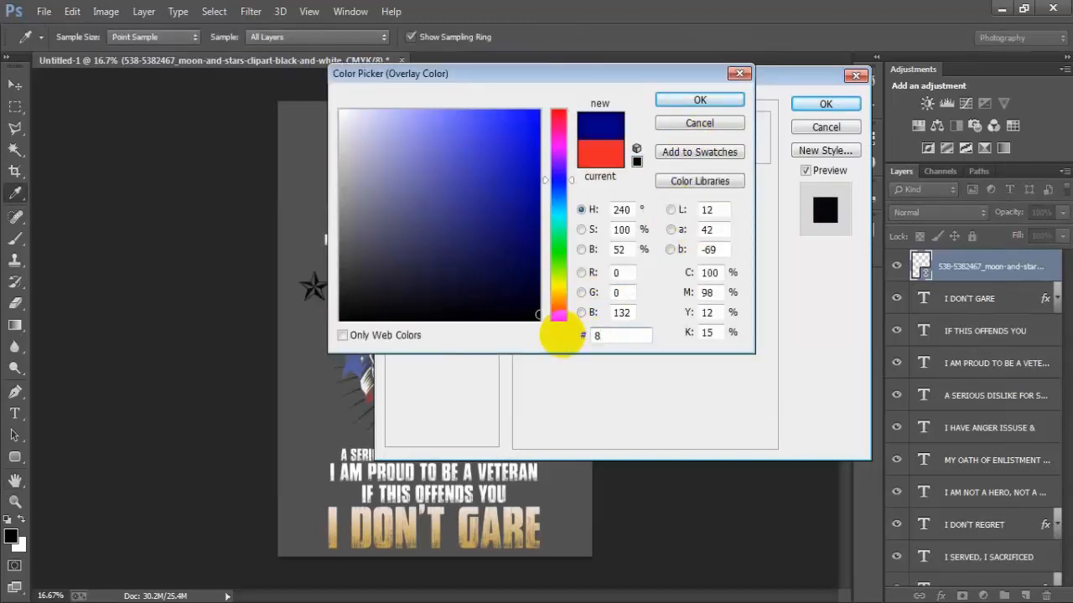
pyautogui.write('47667')
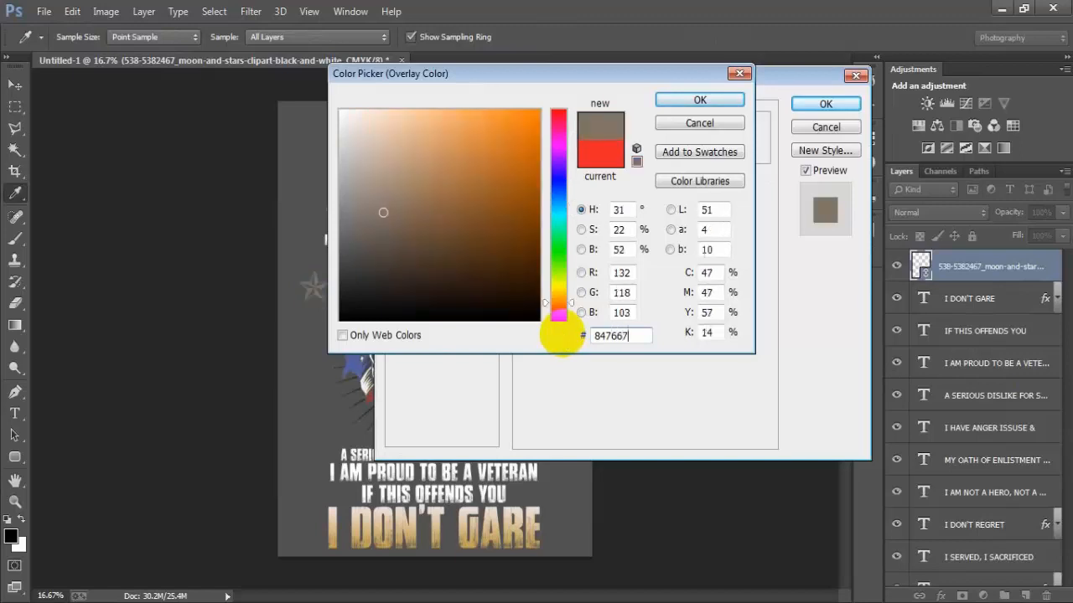
pyautogui.press('Return')
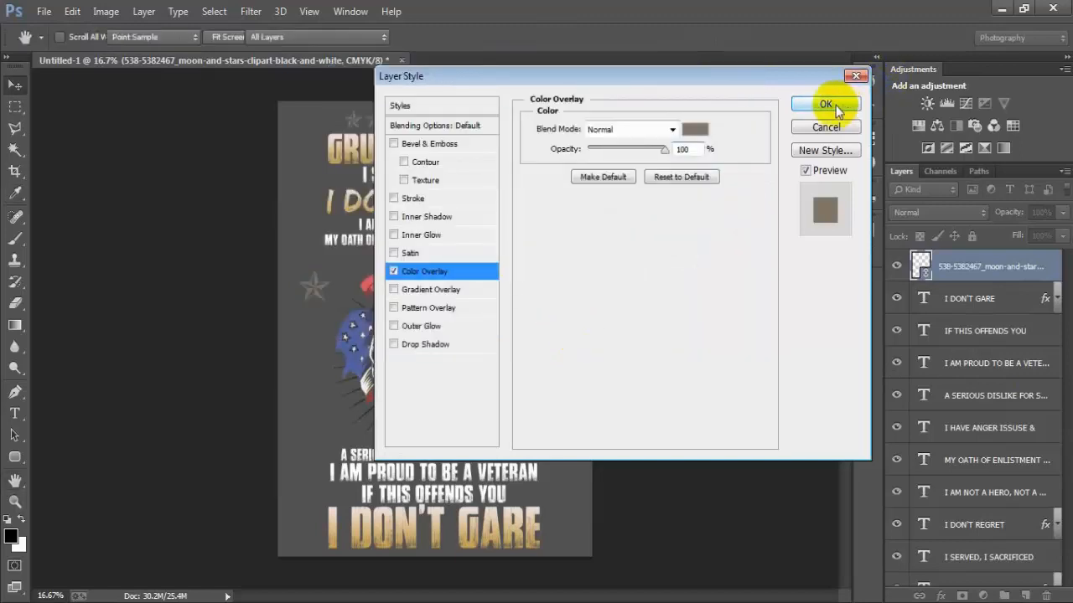
pyautogui.click(829, 104)
# Scale the star down to about 3.9% and place it just left of "IF THIS OFFENDS YOU"
pyautogui.moveTo(366, 257); pyautogui.dragTo(336, 310)
pyautogui.hotkey('ctrl', 't')
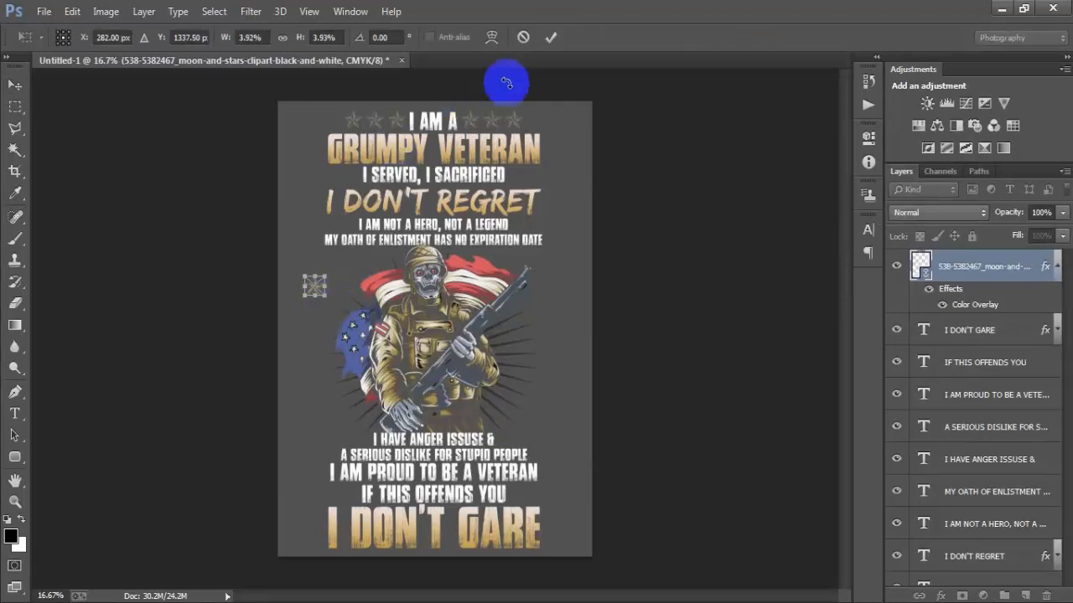
pyautogui.click(550, 37)
pyautogui.moveTo(326, 302); pyautogui.dragTo(400, 504)
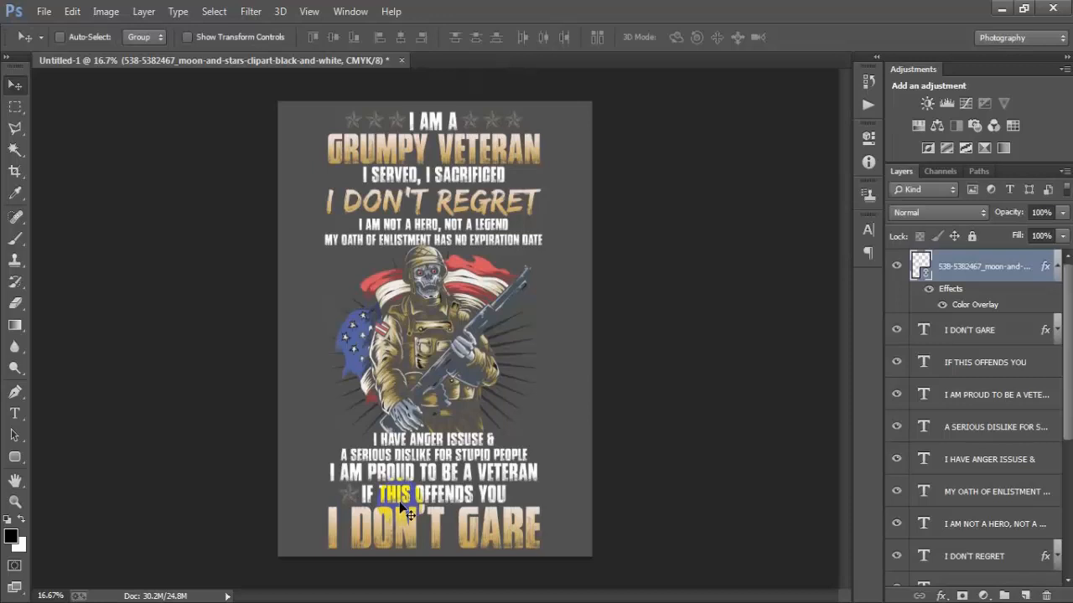
# Duplicate the star to the right of "IF THIS OFFENDS YOU" and collapse the effects lists of both star layers
pyautogui.hotkey('ctrl', 'j')
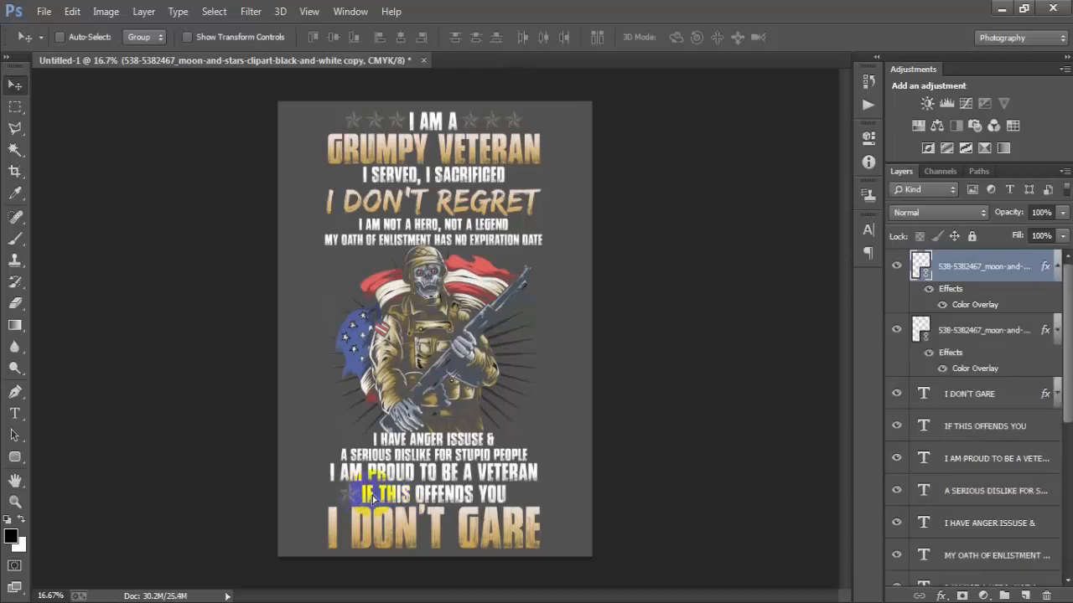
pyautogui.moveTo(373, 498); pyautogui.dragTo(514, 497)
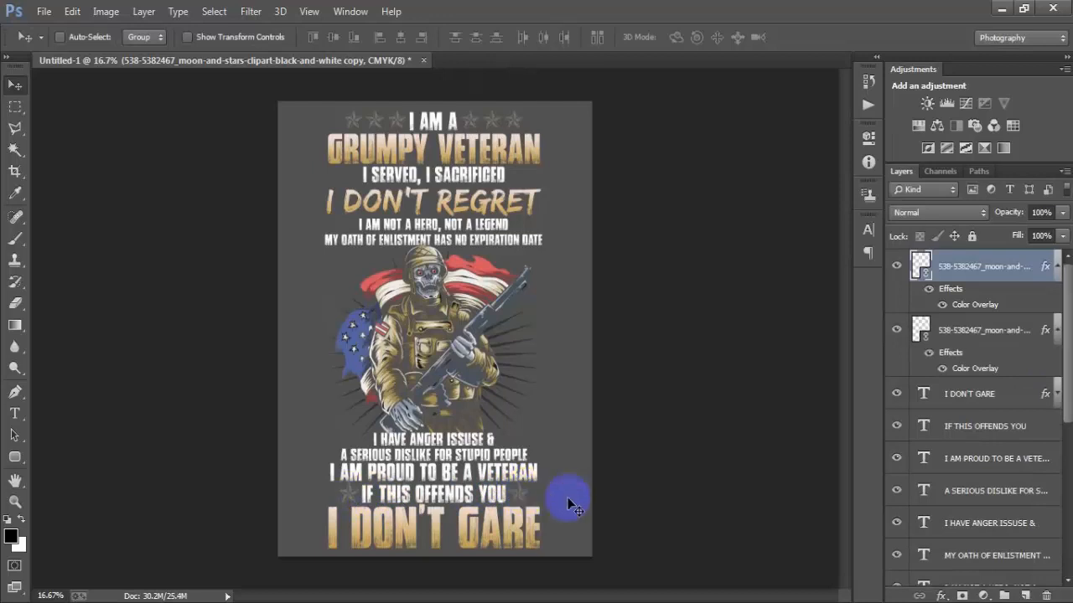
pyautogui.click(1057, 268)
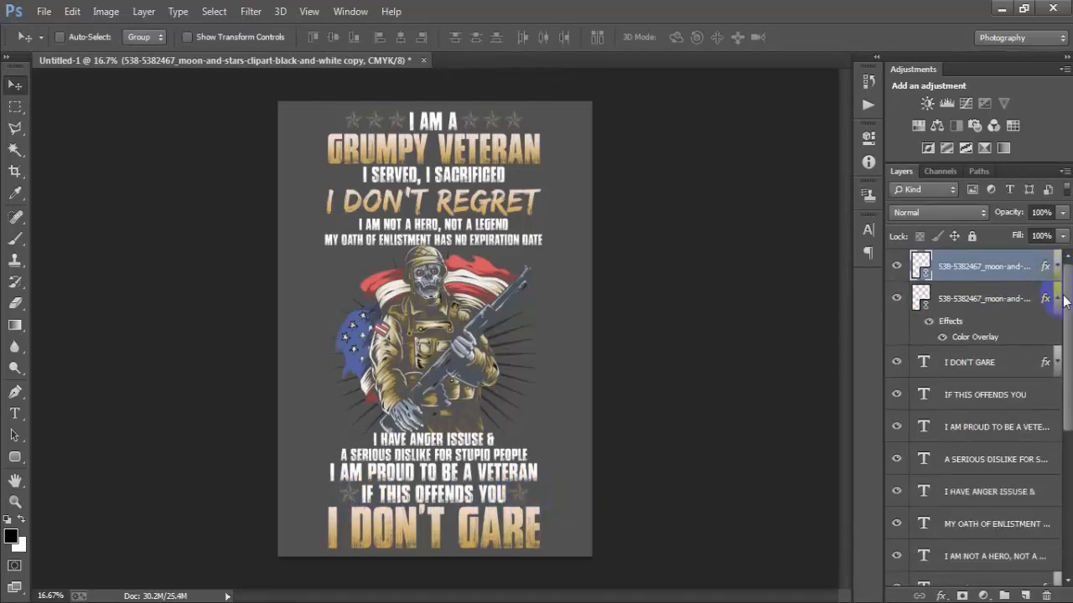
pyautogui.click(1057, 299)
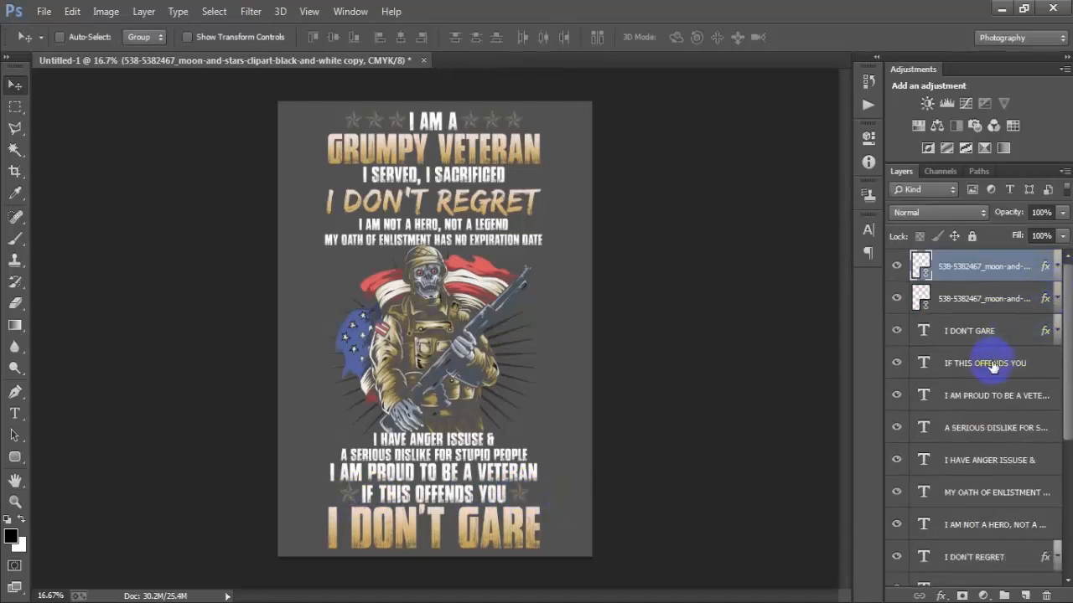
# Distribute the two lower stars and the "IF THIS OFFENDS YOU" line evenly by their horizontal centres
pyautogui.keyDown('ctrl'); pyautogui.click(987, 303); pyautogui.keyUp('ctrl')
pyautogui.keyDown('ctrl'); pyautogui.click(989, 363); pyautogui.keyUp('ctrl')
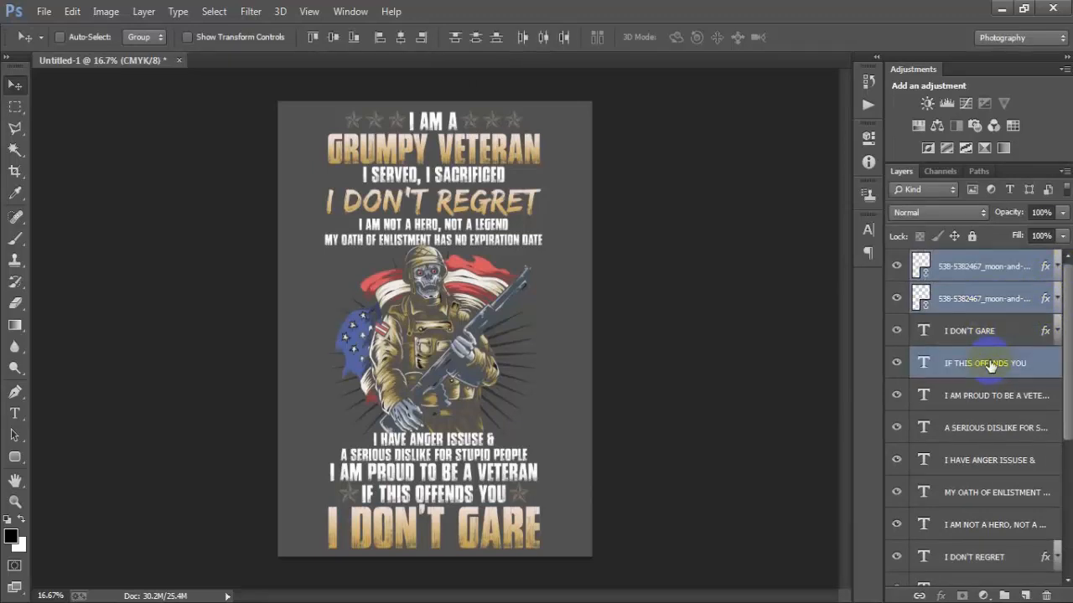
pyautogui.click(545, 38)
# Group all artwork and text layers above Color Fill 1 into one group
pyautogui.click(962, 269)
pyautogui.scroll(-3, 963, 417)
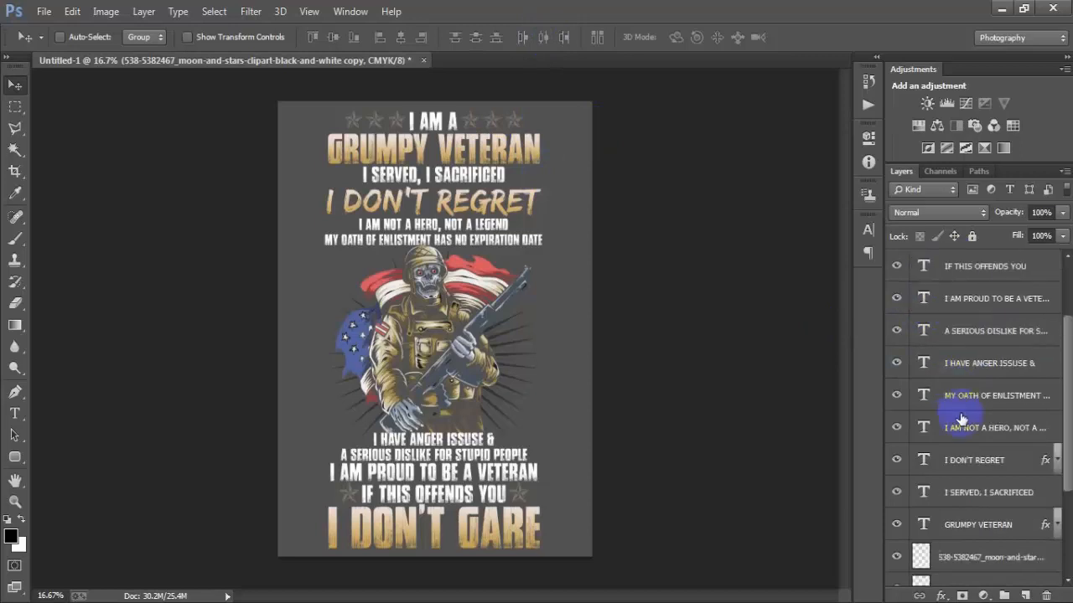
pyautogui.keyDown('shift'); pyautogui.click(978, 508); pyautogui.keyUp('shift')
pyautogui.hotkey('ctrl', 'g')
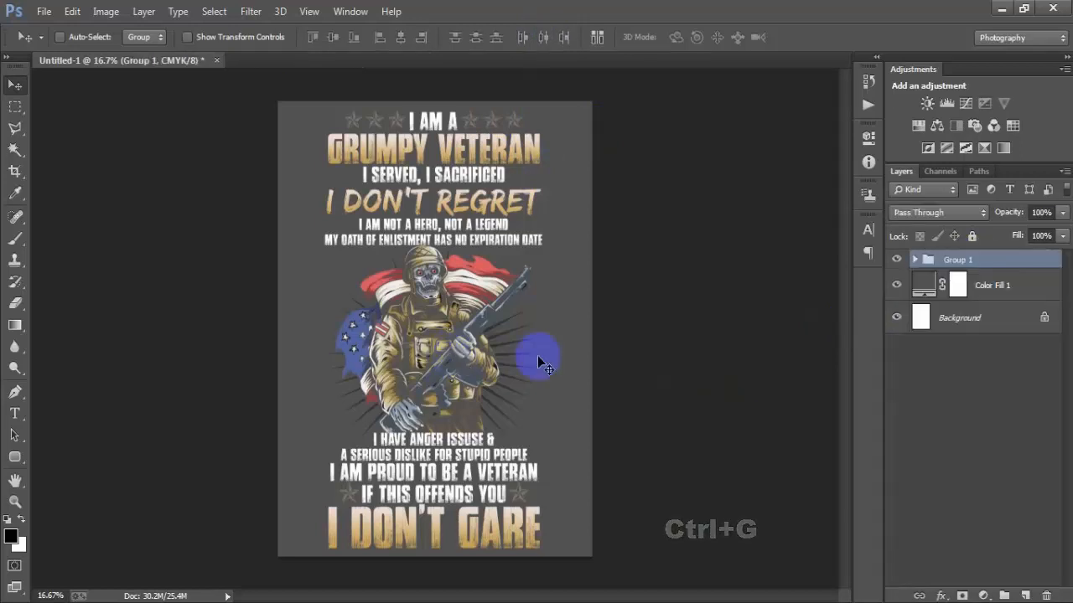
# Nudge the design group up slightly and centre it horizontally on the Background layer
pyautogui.hotkey('shift', 'Up')
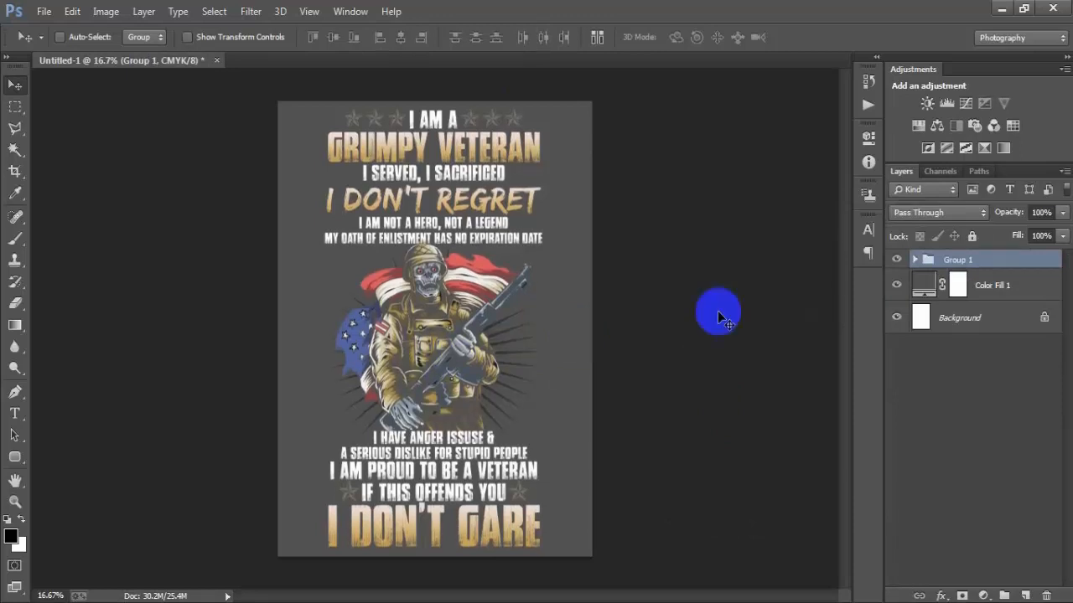
pyautogui.keyDown('ctrl'); pyautogui.click(980, 329); pyautogui.keyUp('ctrl')
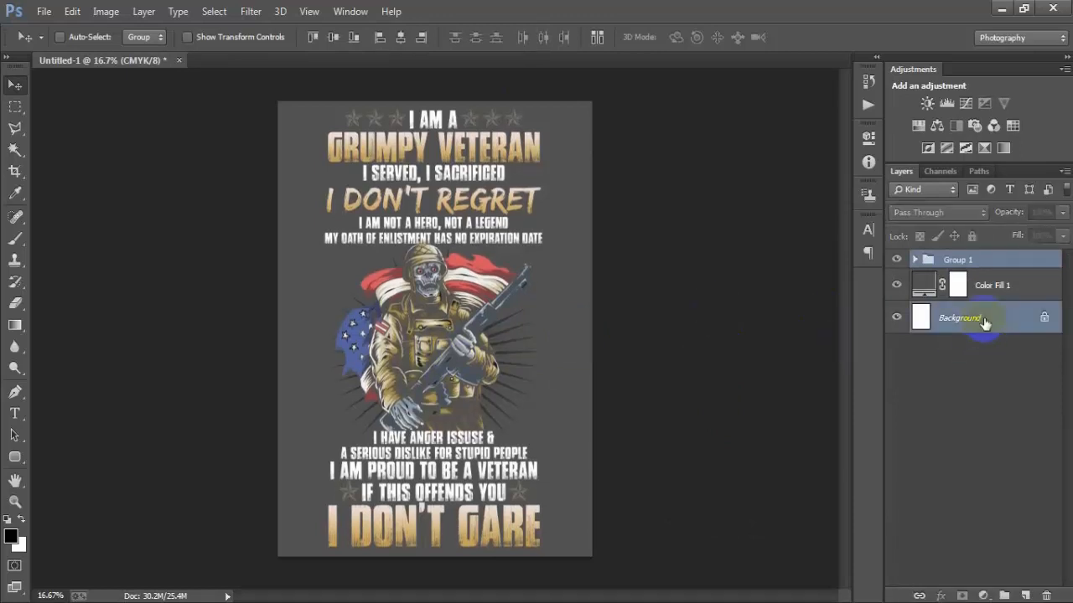
pyautogui.click(402, 40)
# Scale Group 1 up proportionally to about 101.7%
pyautogui.click(913, 264)
pyautogui.hotkey('ctrl', 't')
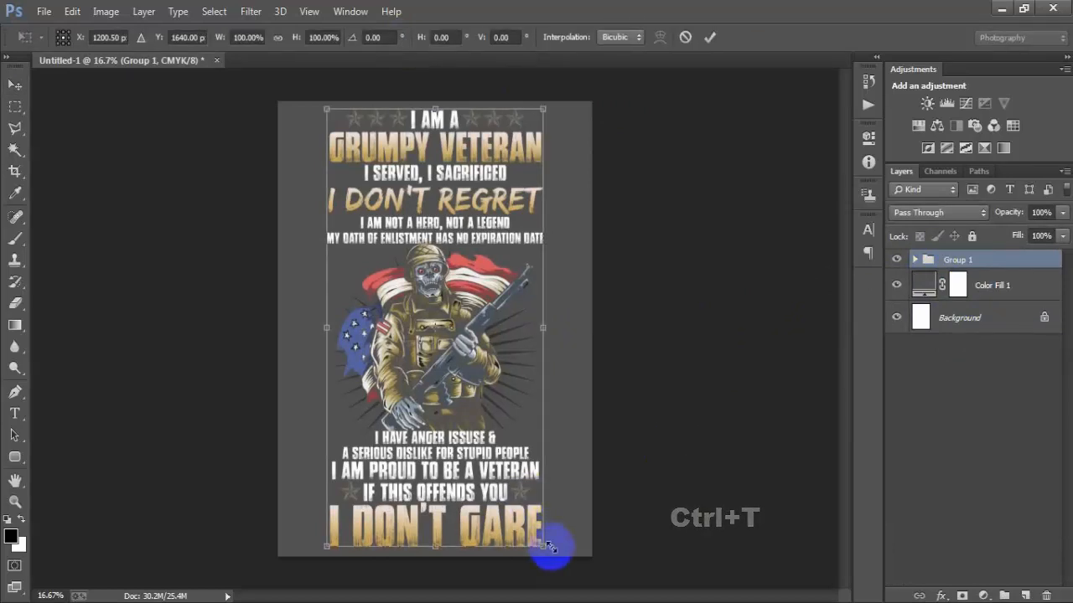
pyautogui.moveTo(549, 546); pyautogui.dragTo(546, 549)
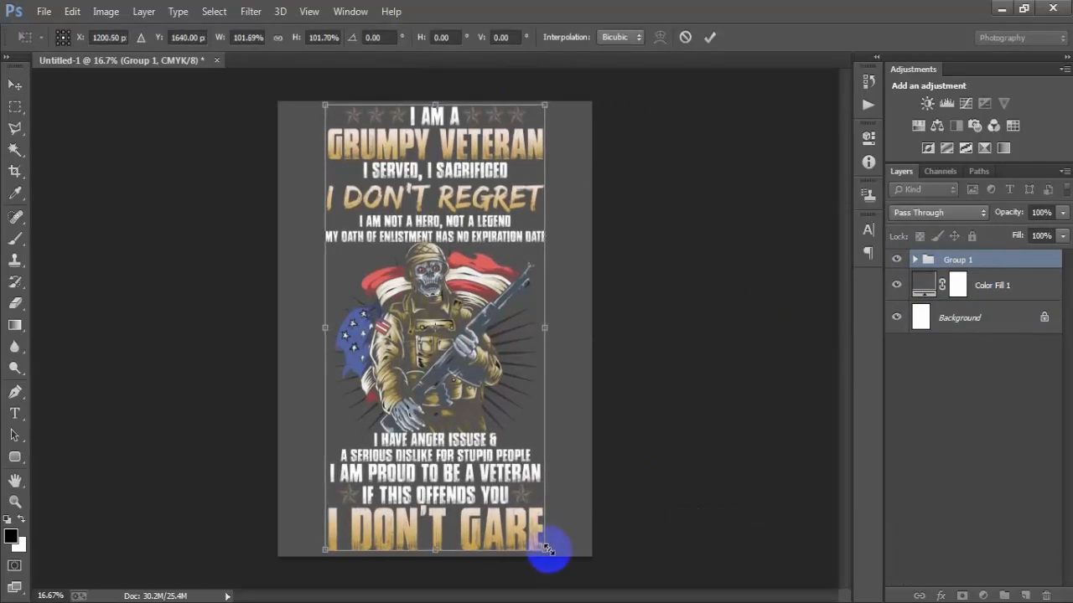
pyautogui.click(709, 37)
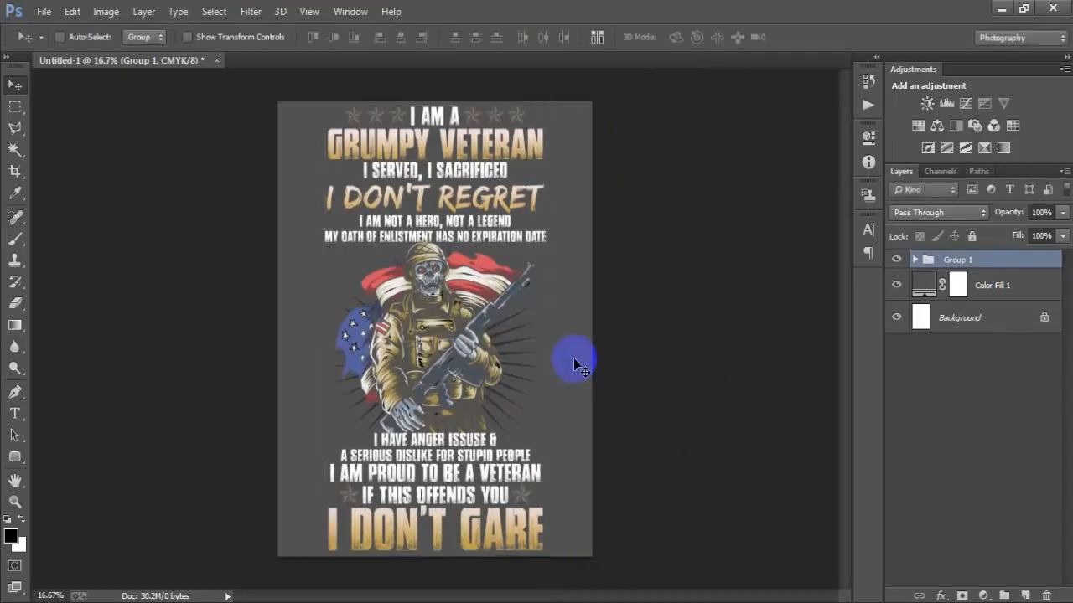
# Change the Color Fill 1 background colour to black
pyautogui.doubleClick(923, 285)
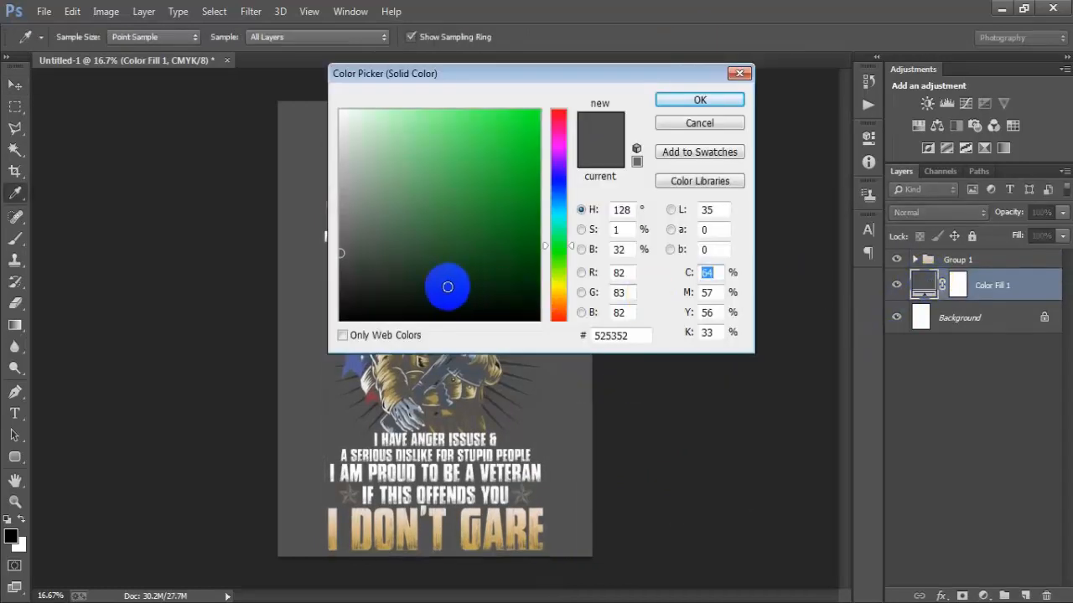
pyautogui.moveTo(443, 287); pyautogui.dragTo(272, 327)
pyautogui.click(701, 101)
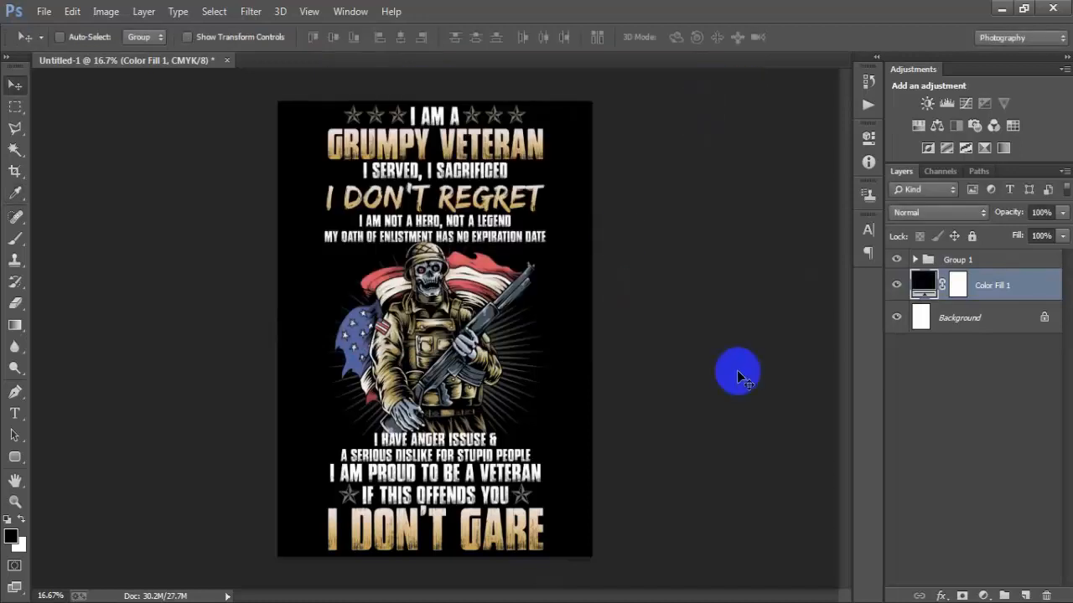
# Nudge the two lower stars and the five text lines from "I HAVE ANGER ISSUSE &" to "I DON'T GARE" in Group 1 up slightly
pyautogui.click(916, 260)
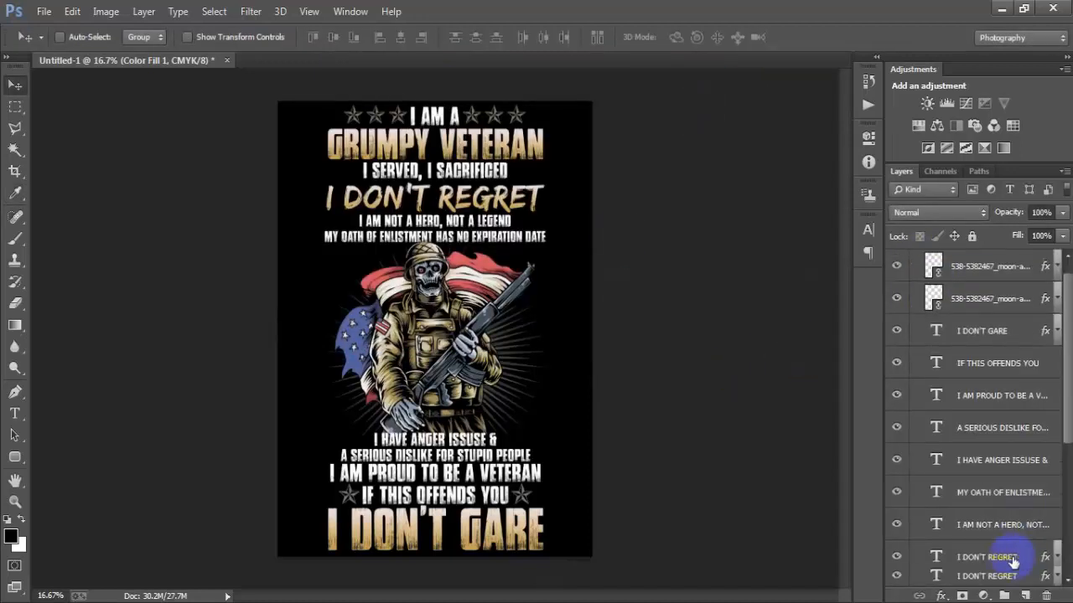
pyautogui.scroll(-5, 988, 561)
pyautogui.click(981, 545)
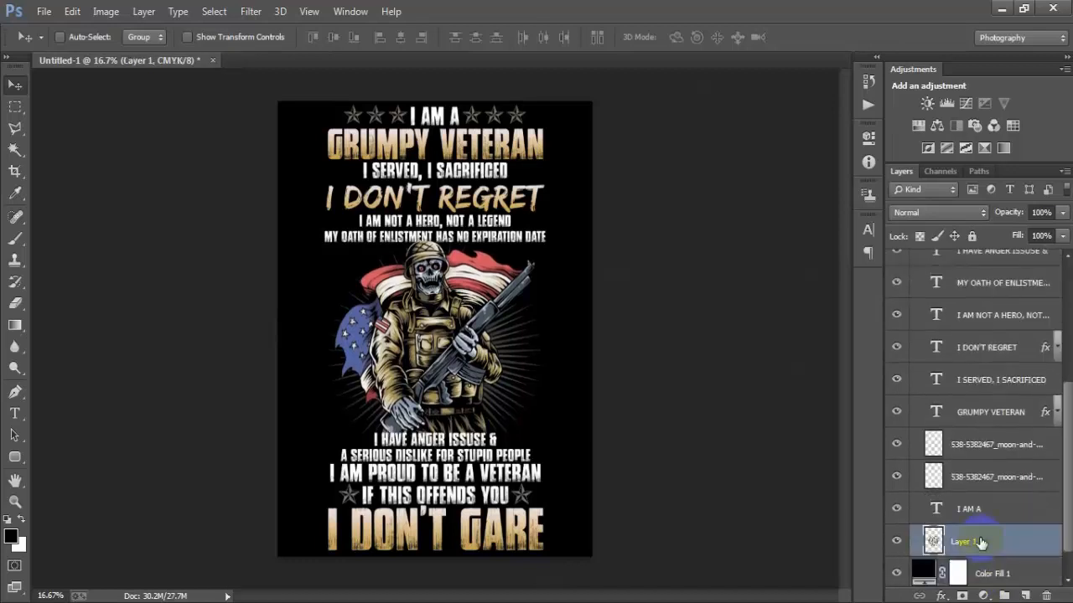
pyautogui.scroll(6, 955, 431)
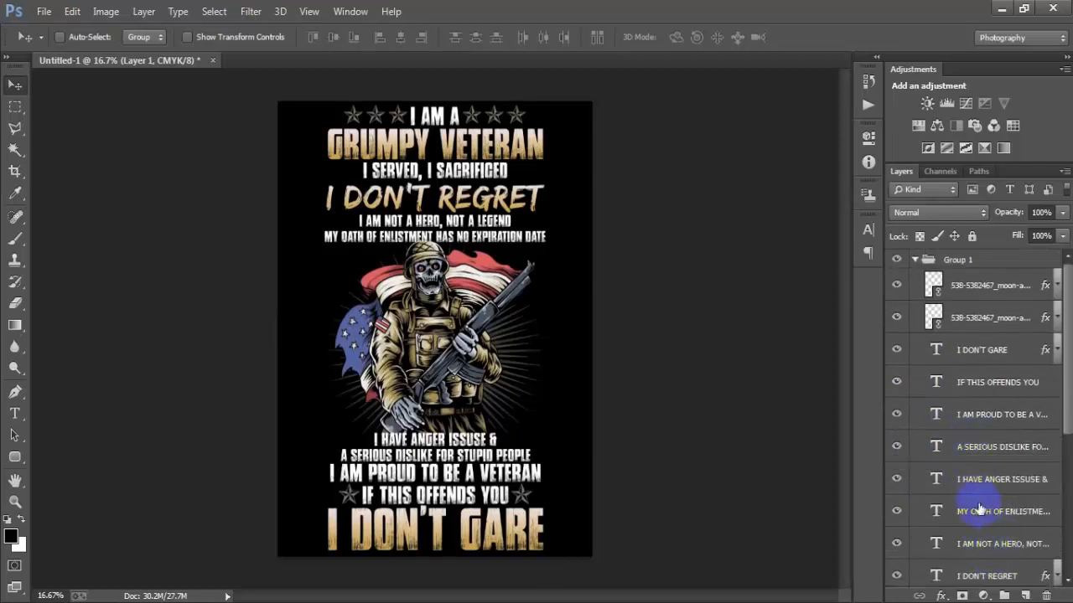
pyautogui.click(976, 480)
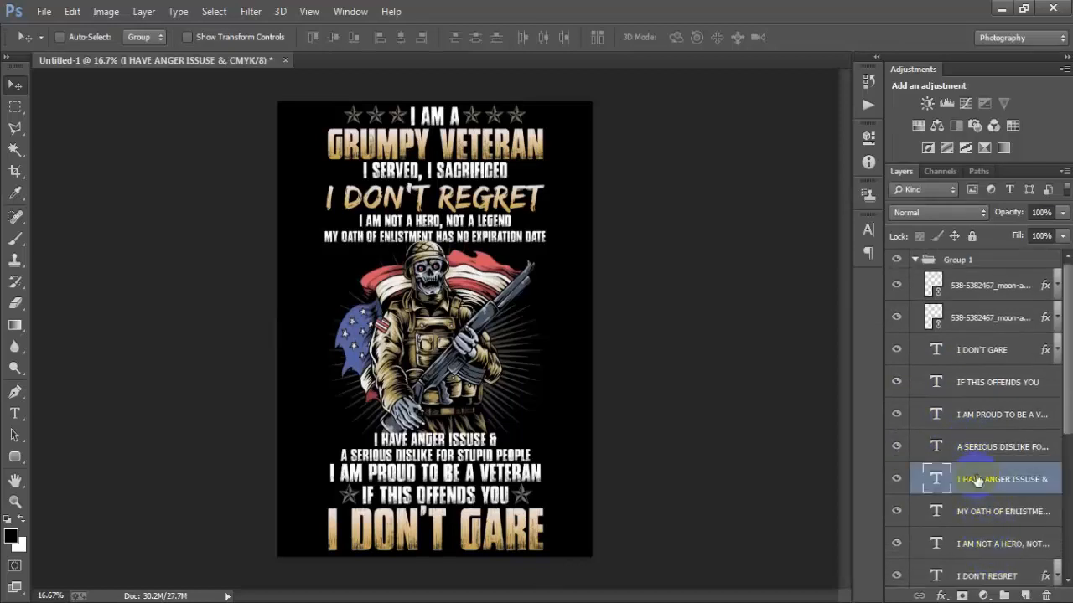
pyautogui.keyDown('shift'); pyautogui.click(986, 286); pyautogui.keyUp('shift')
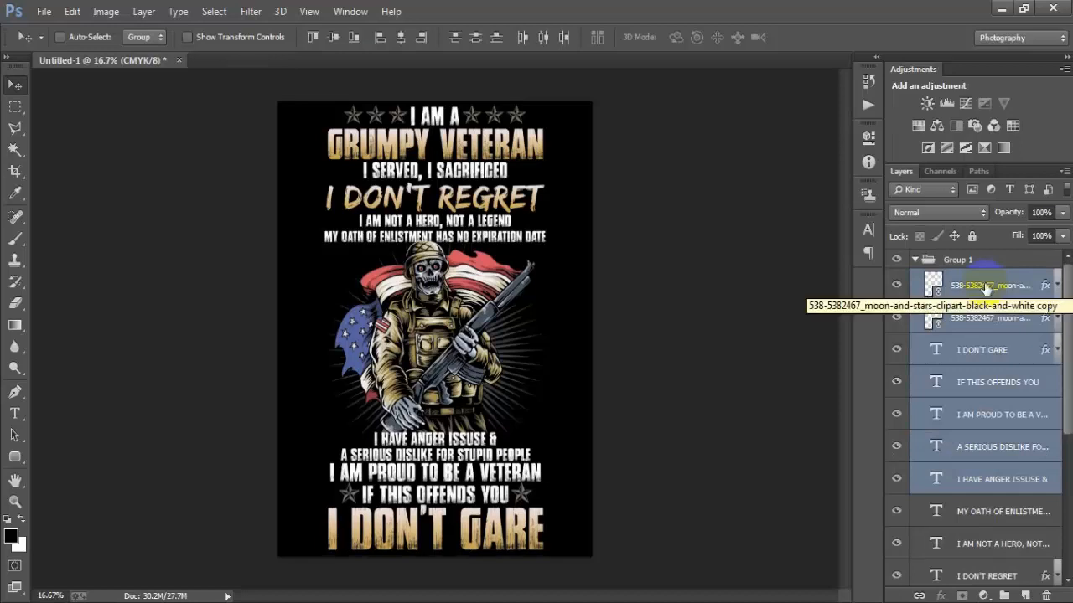
pyautogui.click(912, 263)
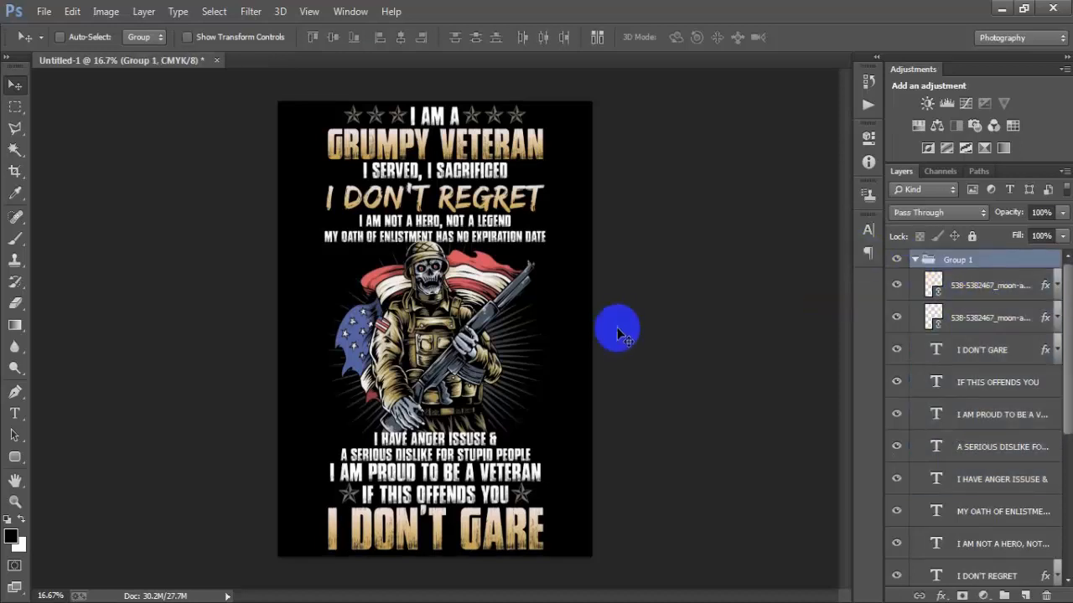
pyautogui.click(914, 261)
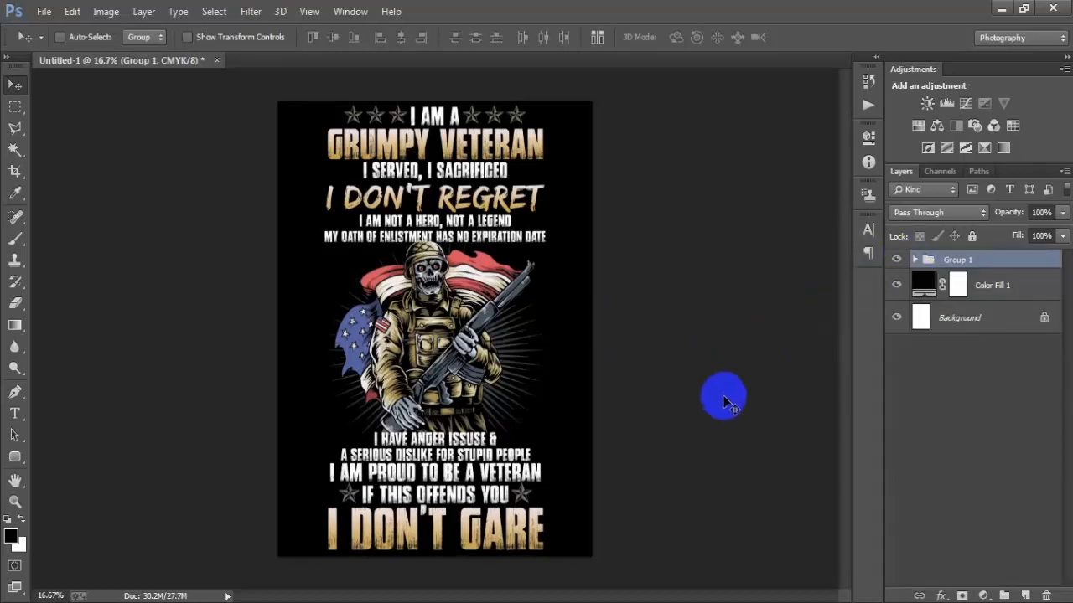
# Hide the Color Fill 1 and Background layers and export the design for web as a transparent PNG-24 named 1 on the Desktop
pyautogui.click(897, 288)
pyautogui.hotkey('shift', 'ctrl', 'alt', 's')
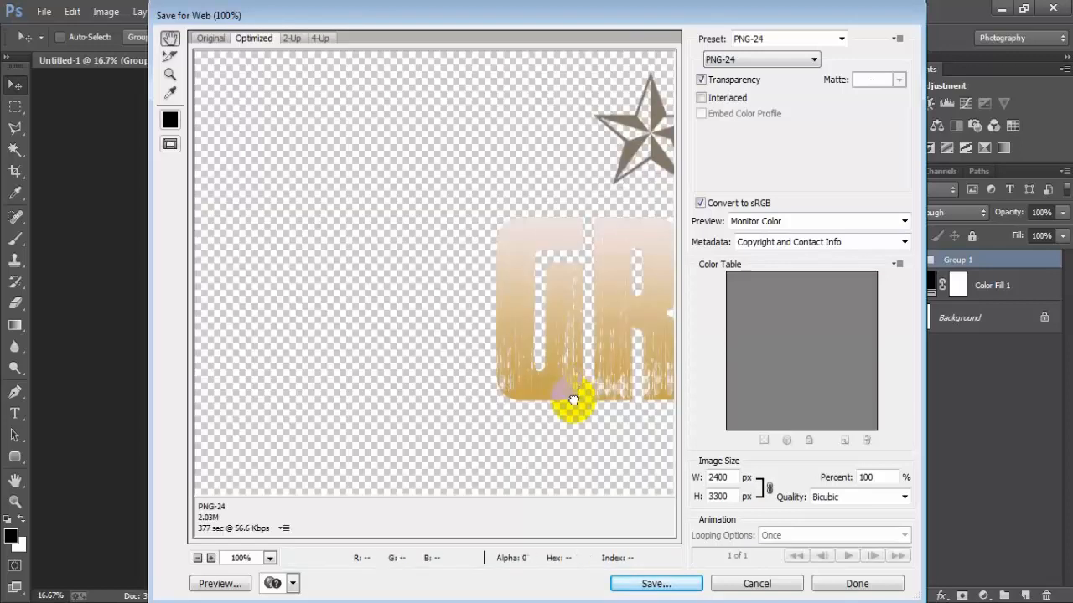
pyautogui.moveTo(575, 394); pyautogui.dragTo(276, 363)
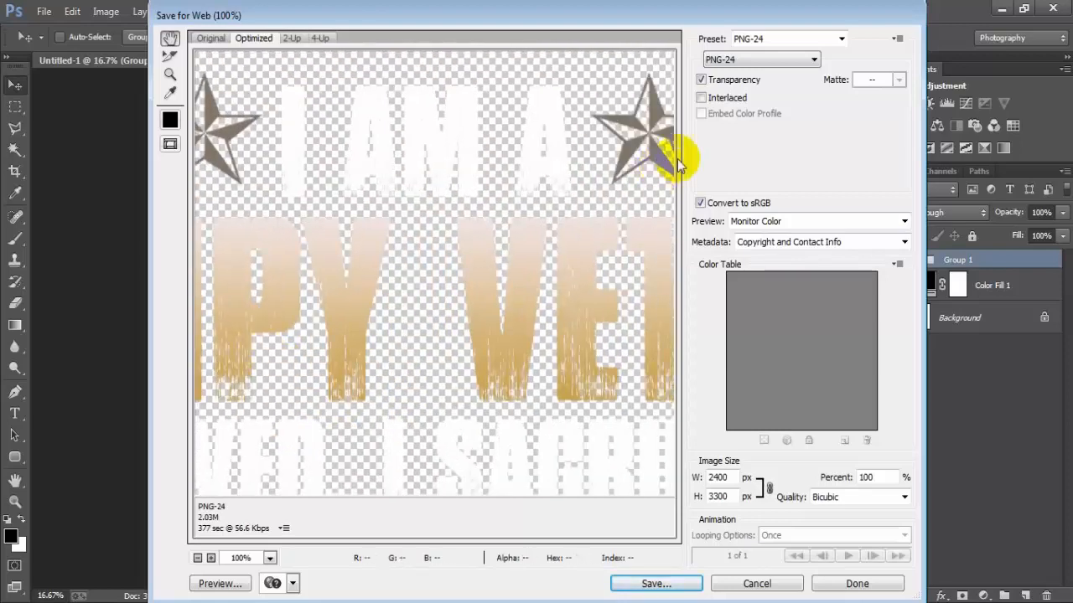
pyautogui.click(730, 59)
pyautogui.click(722, 107)
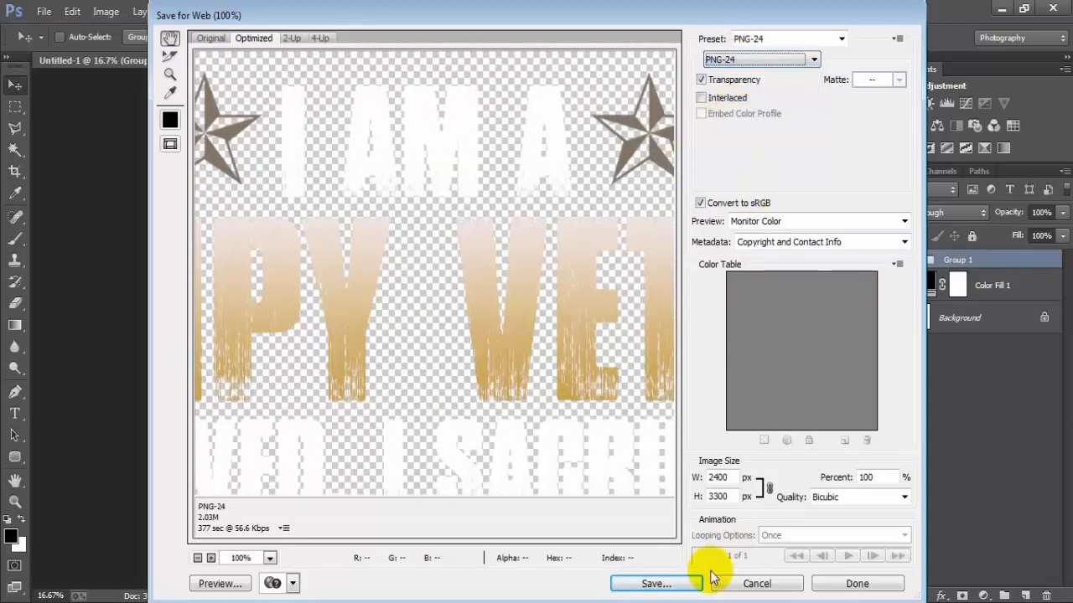
pyautogui.click(685, 583)
pyautogui.write('5')
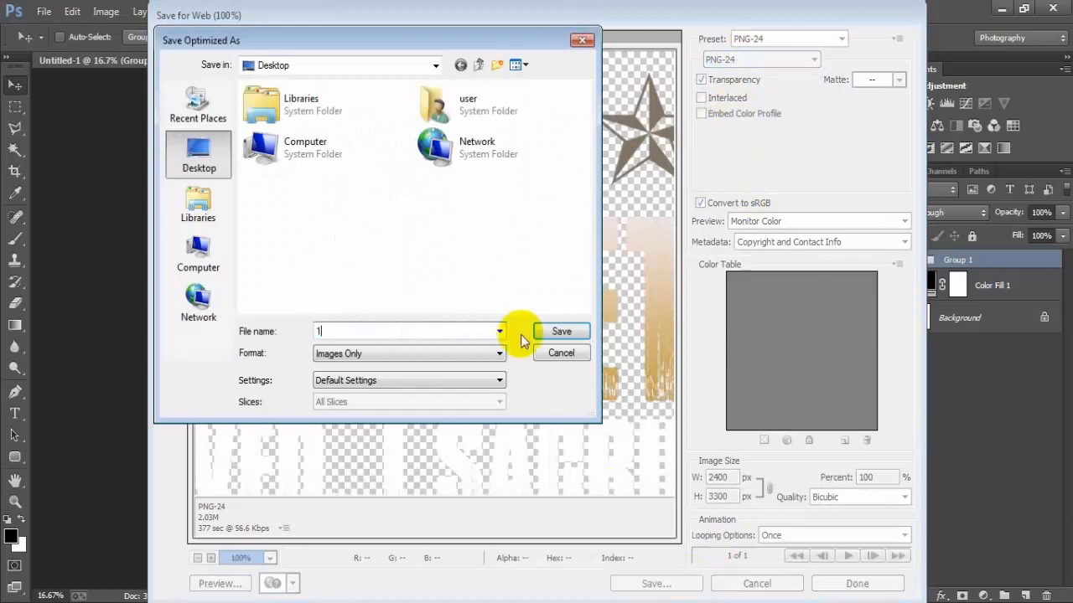
pyautogui.click(539, 332)
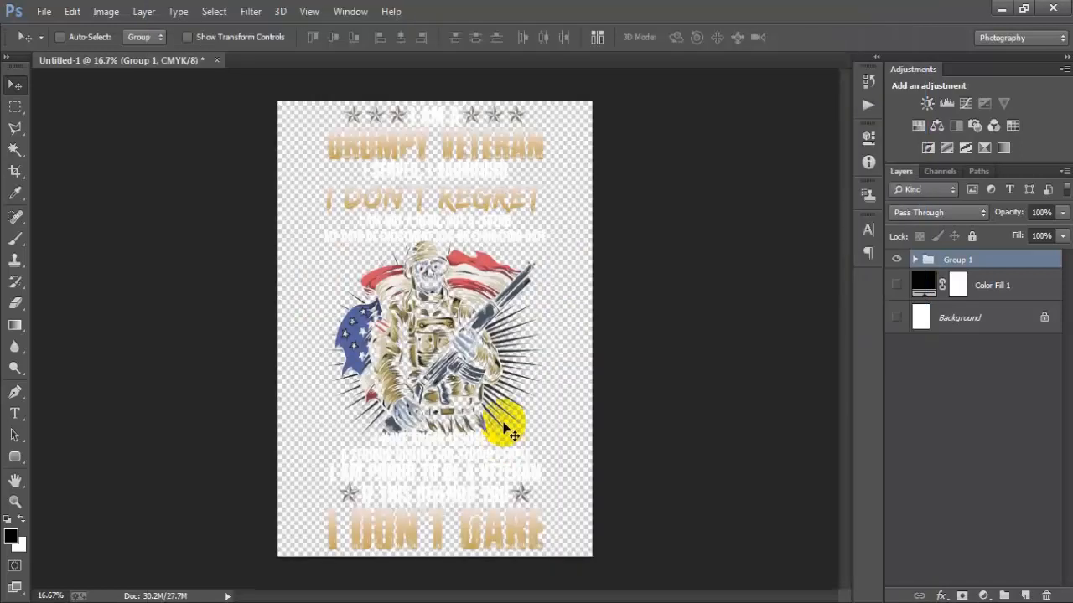
# Show Color Fill 1 and Background again and set the fill colour to dark navy 101118
pyautogui.click(897, 286)
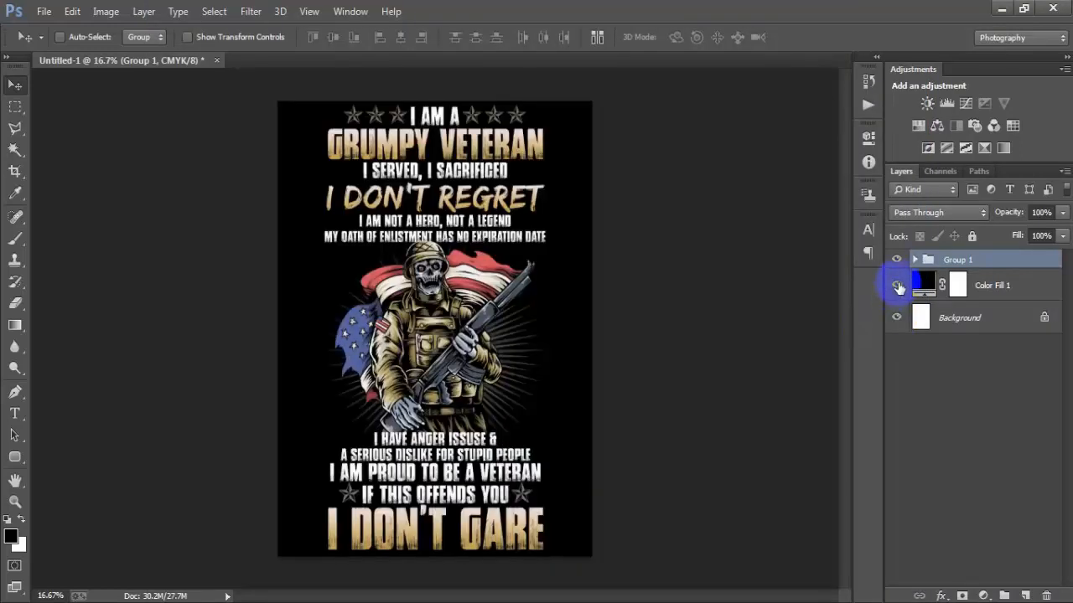
pyautogui.doubleClick(922, 285)
pyautogui.moveTo(566, 73); pyautogui.dragTo(793, 74)
pyautogui.moveTo(577, 271)
pyautogui.mouseDown()
pyautogui.moveTo(582, 290)
pyautogui.moveTo(749, 306)
pyautogui.moveTo(712, 290)
pyautogui.moveTo(618, 307)
pyautogui.mouseUp()
pyautogui.click(783, 186)
pyautogui.click(720, 254)
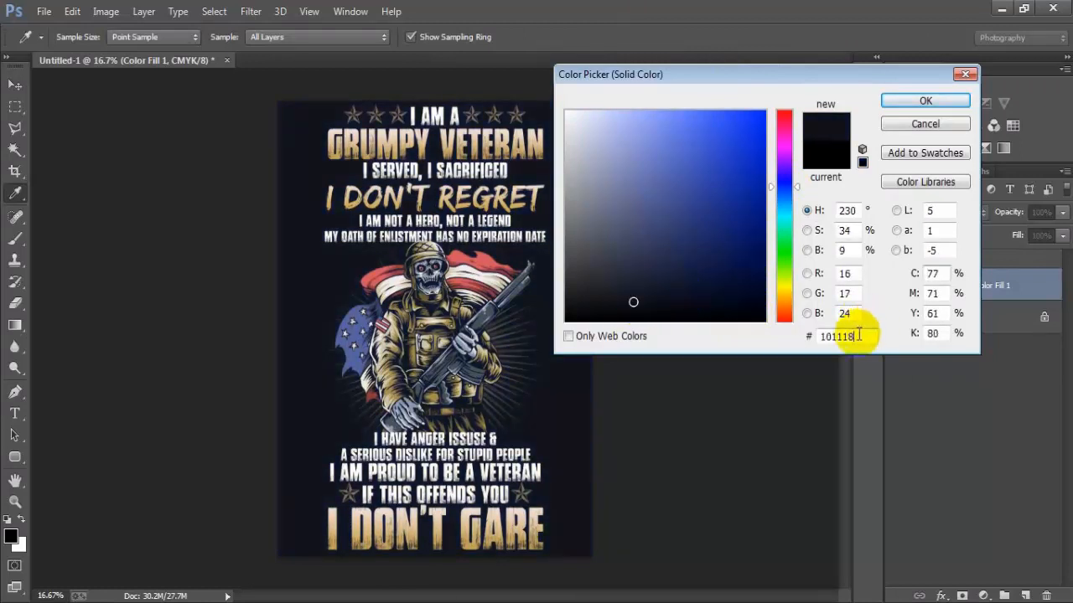
pyautogui.moveTo(858, 335); pyautogui.dragTo(760, 339)
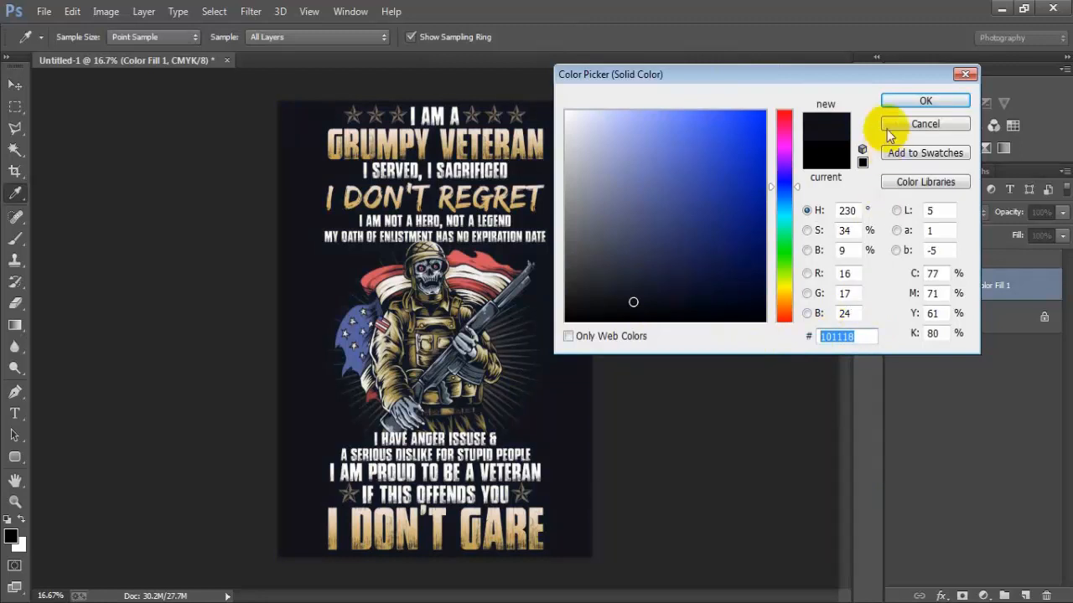
pyautogui.click(892, 98)
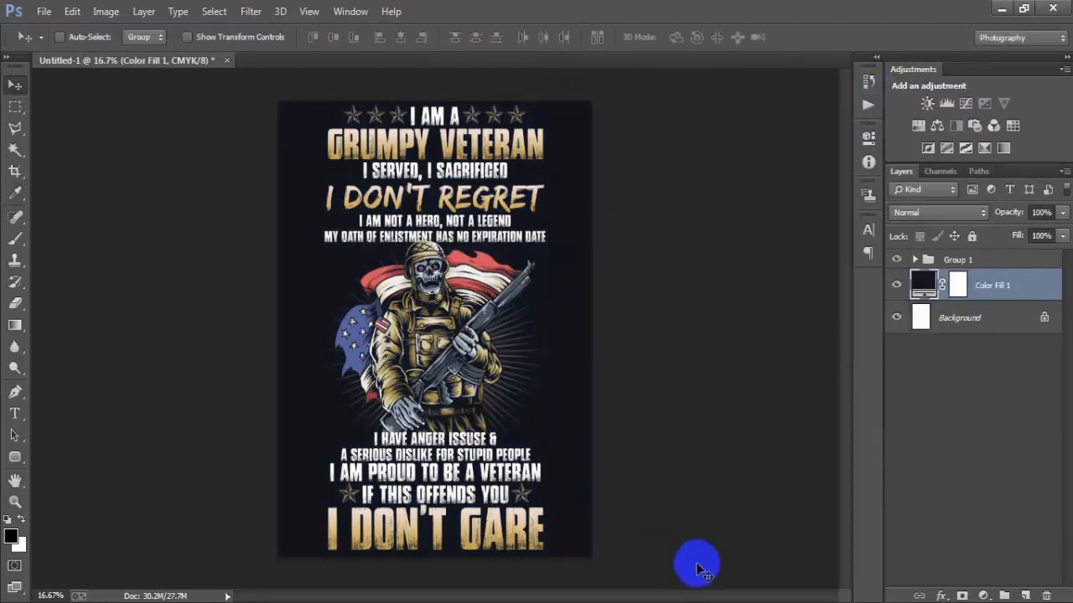